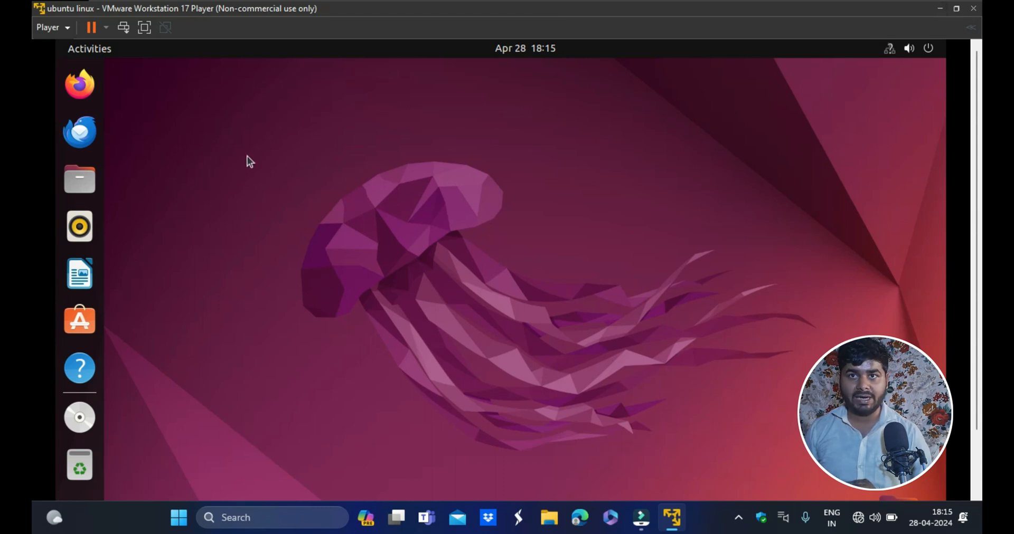
# - Display the Ubuntu virtual machine in full screen, open its applications overview, and minimize the player
pyautogui.click(143, 29)
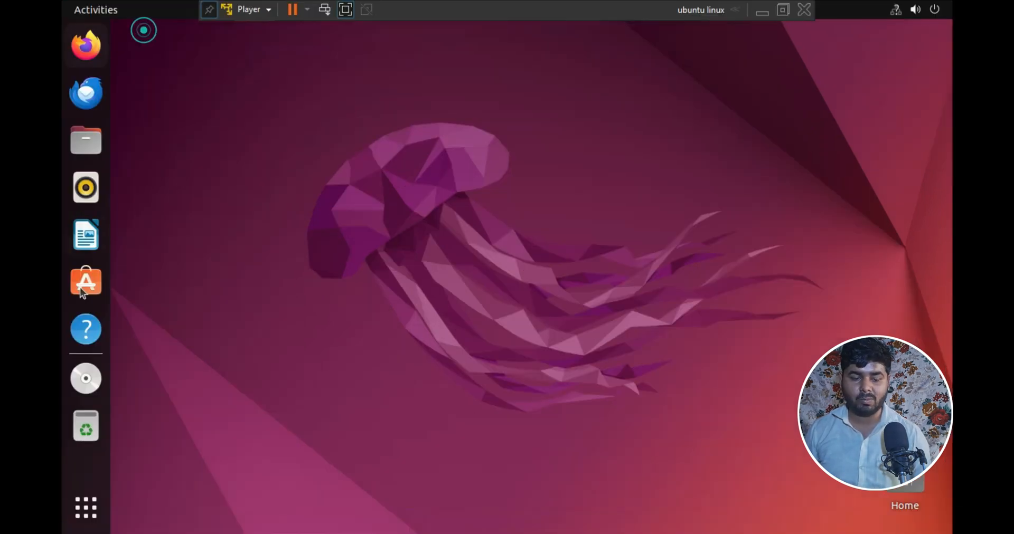
pyautogui.click(88, 513)
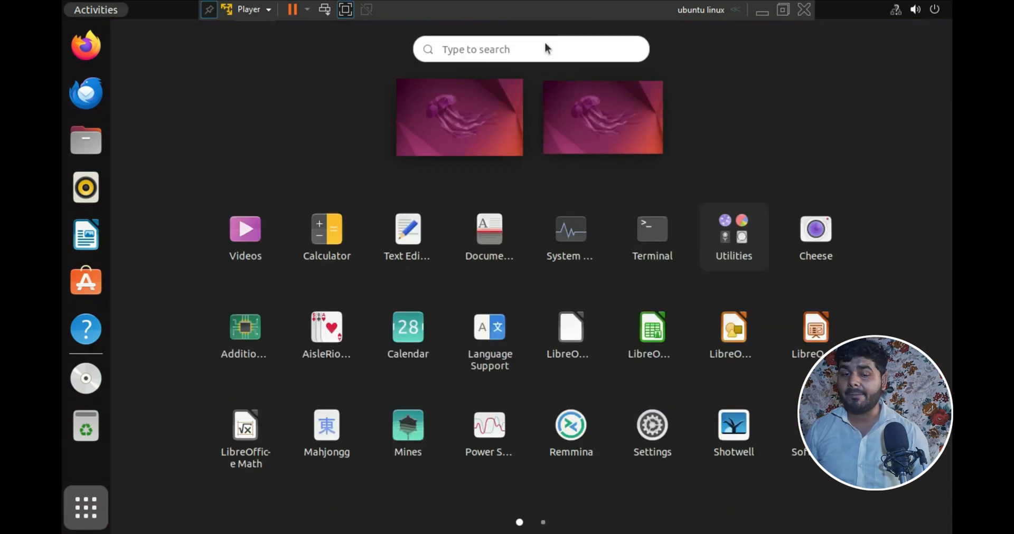
pyautogui.click(345, 9)
pyautogui.click(933, 10)
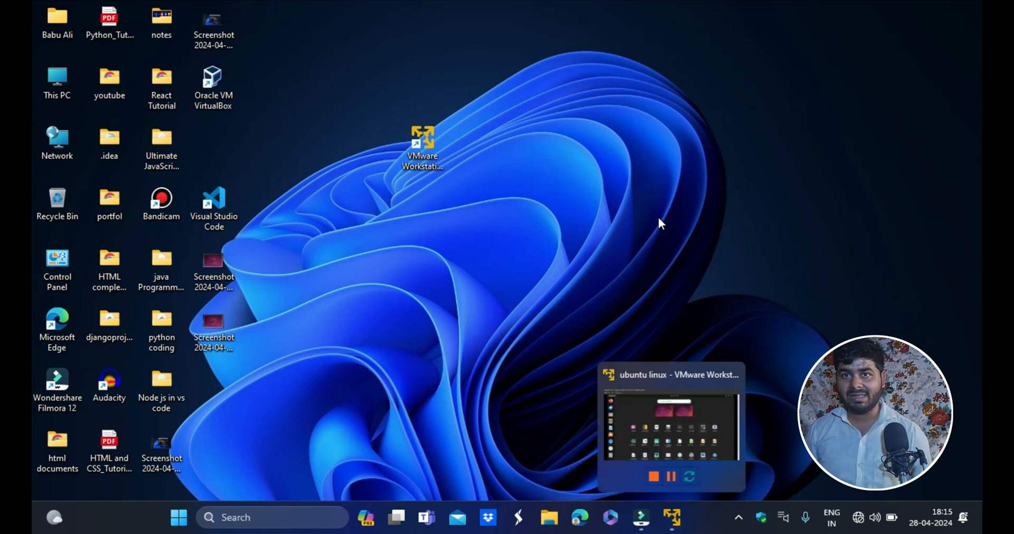
# - Restore the VMware Player window, return it to full screen, and minimize it to the Windows desktop
pyautogui.click(671, 518)
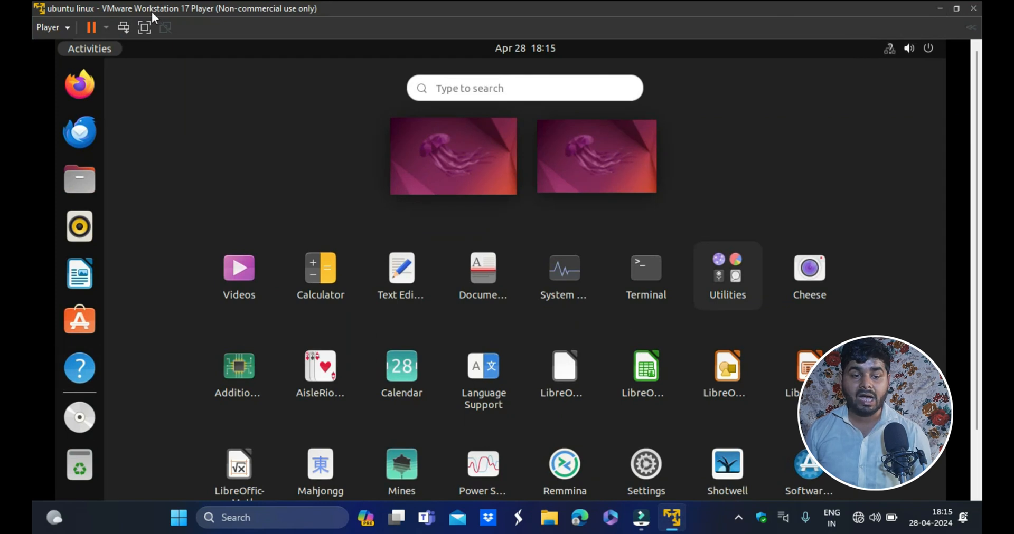
pyautogui.click(144, 27)
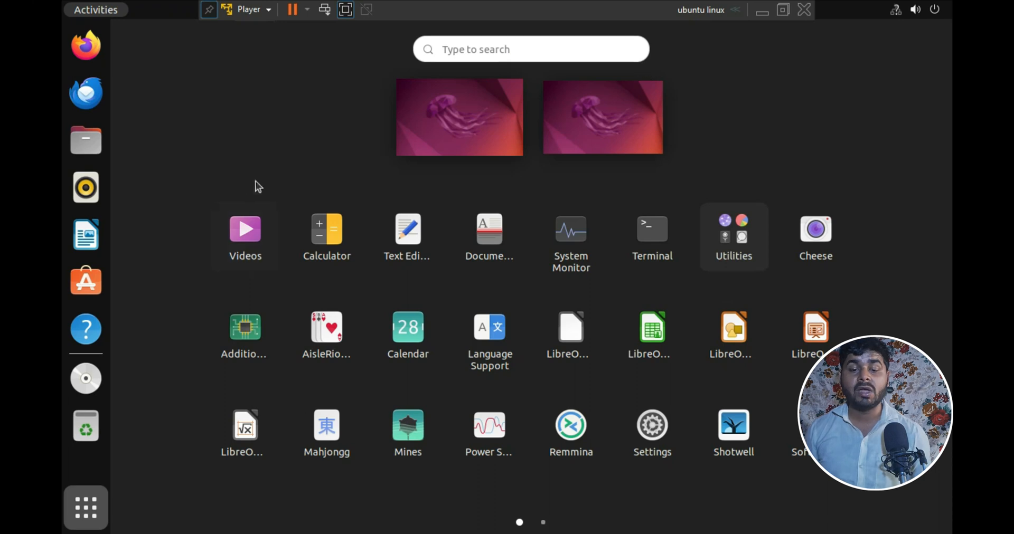
pyautogui.click(346, 9)
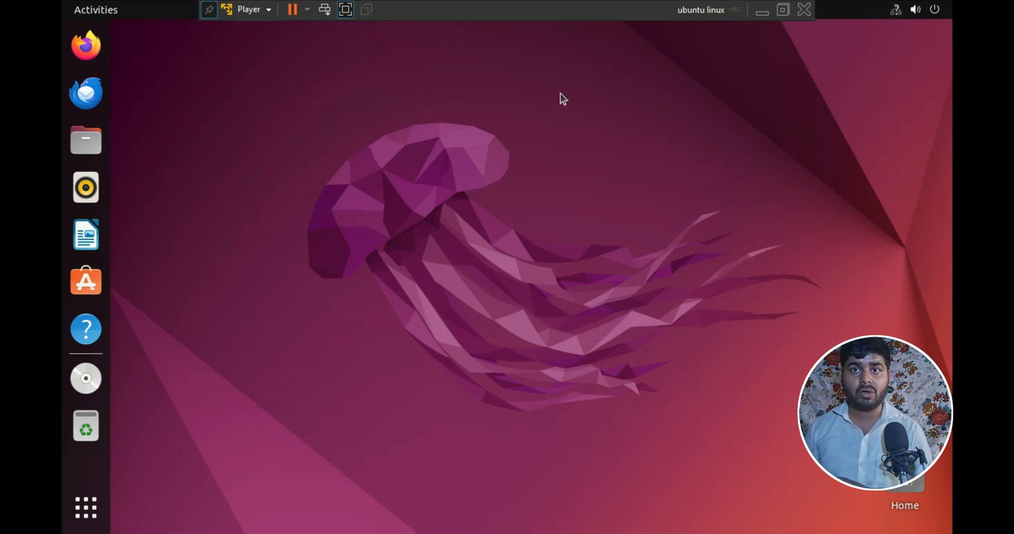
pyautogui.click(345, 8)
pyautogui.click(940, 8)
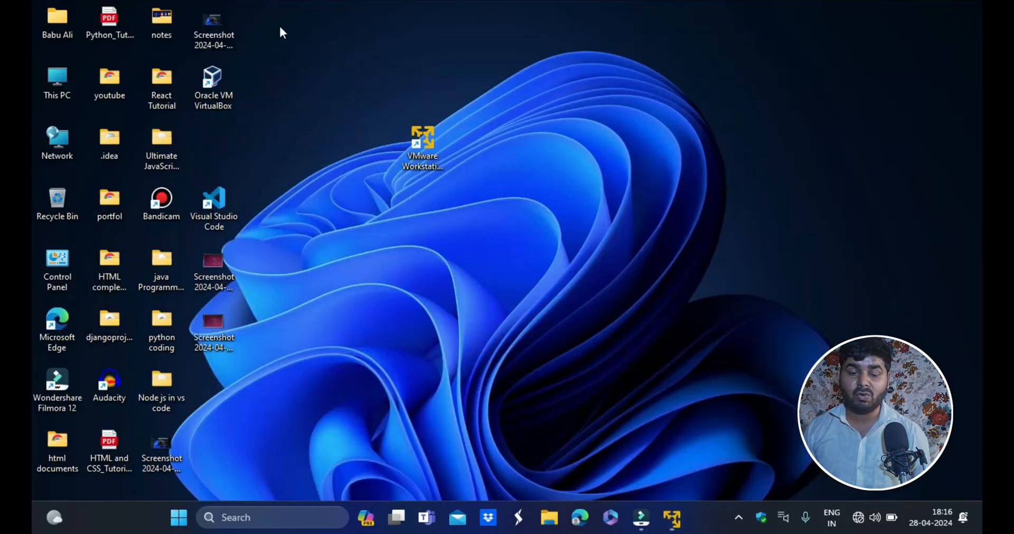
# - Open File Explorer on the Windows host to view its drives, then minimize it
pyautogui.rightClick(584, 88)
pyautogui.click(647, 150)
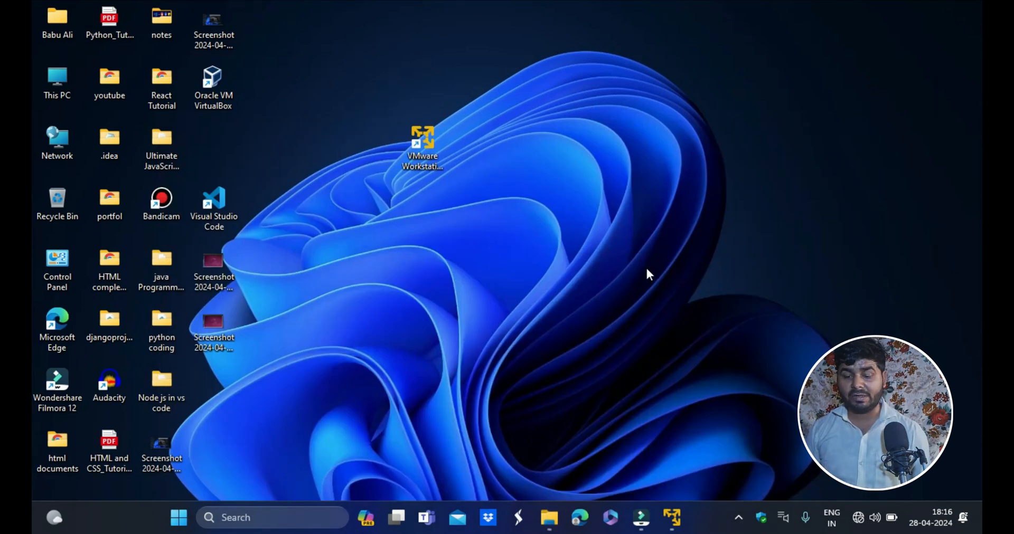
pyautogui.click(549, 517)
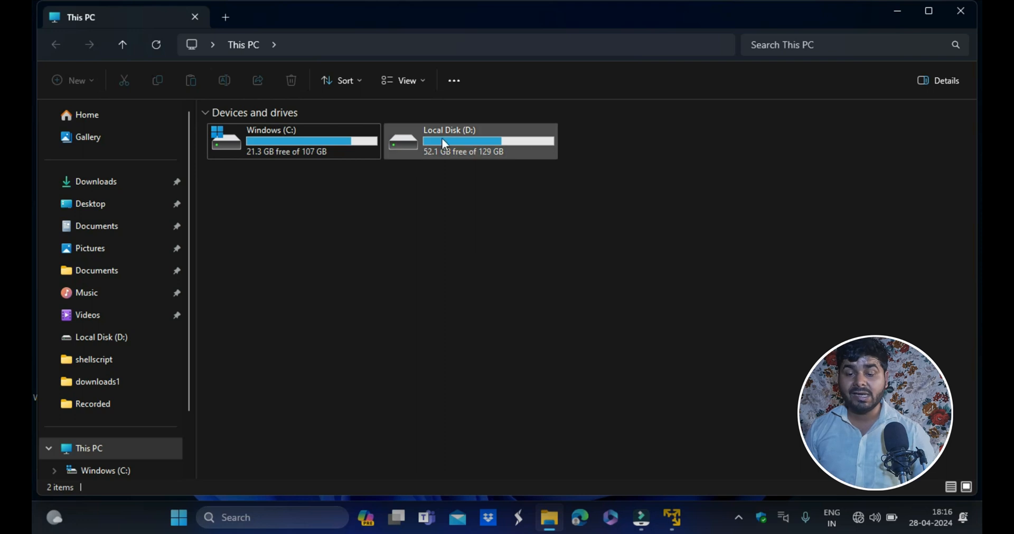
pyautogui.click(901, 4)
# - Search Google for vmware workstation 17 player
pyautogui.click(677, 508)
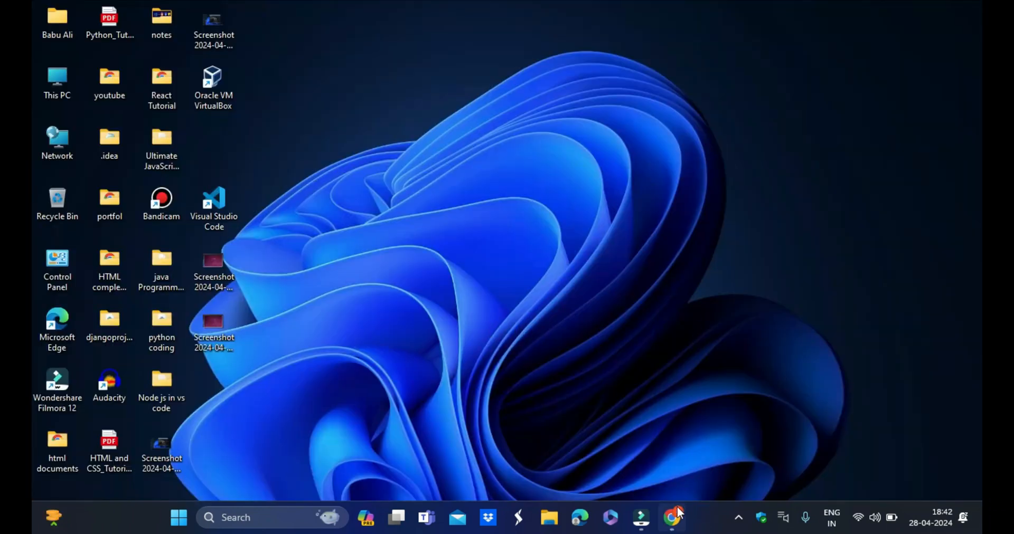
pyautogui.click(673, 515)
pyautogui.click(417, 303)
pyautogui.write('vmware workstation 17 player')
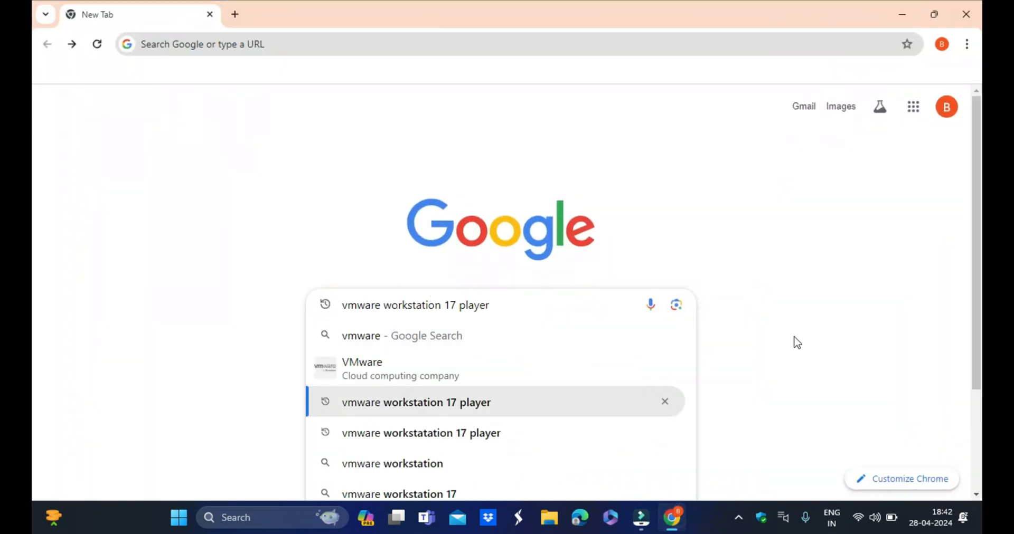
pyautogui.press('Return')
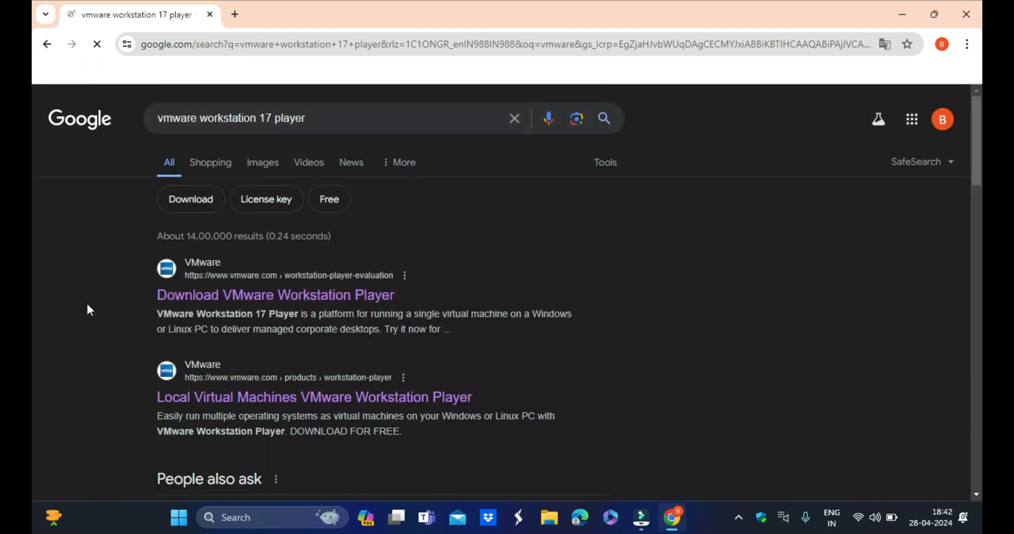
# - Open the Download VMware Workstation Player result and read the product description on the evaluation page
pyautogui.click(295, 299)
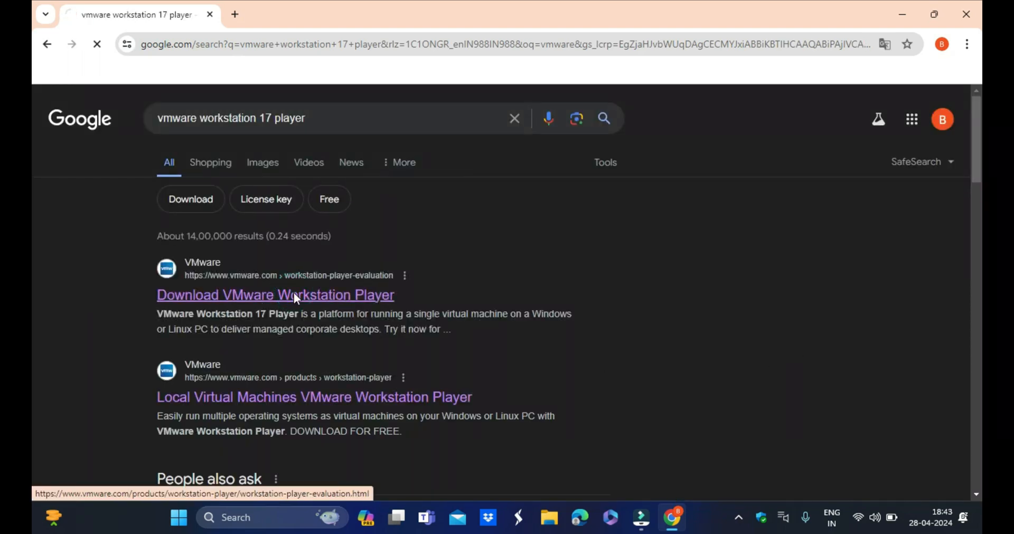
pyautogui.scroll(-8, 403, 442)
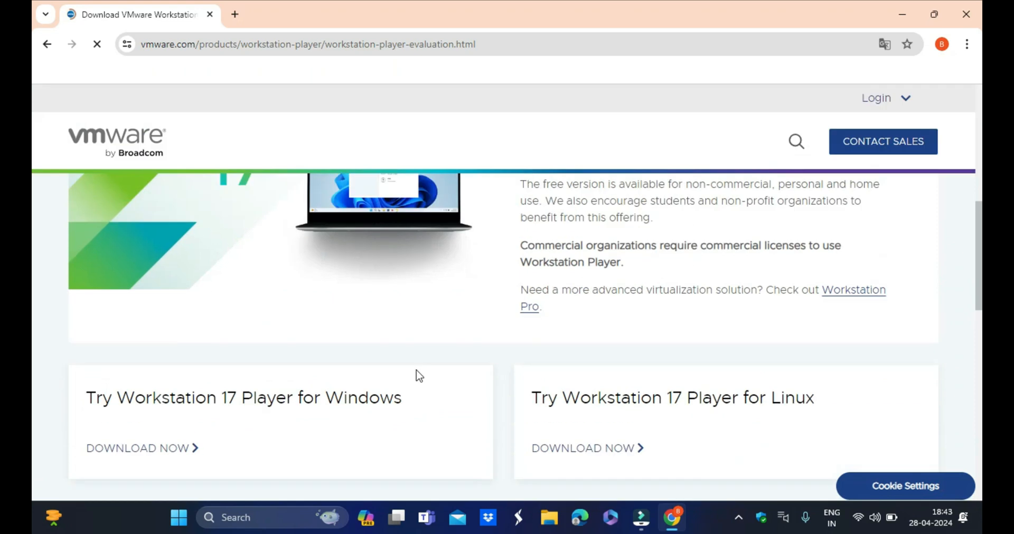
pyautogui.scroll(5, 416, 376)
pyautogui.scroll(-3, 606, 319)
pyautogui.moveTo(771, 240); pyautogui.dragTo(846, 240)
pyautogui.moveTo(528, 256); pyautogui.dragTo(731, 257)
pyautogui.click(739, 257)
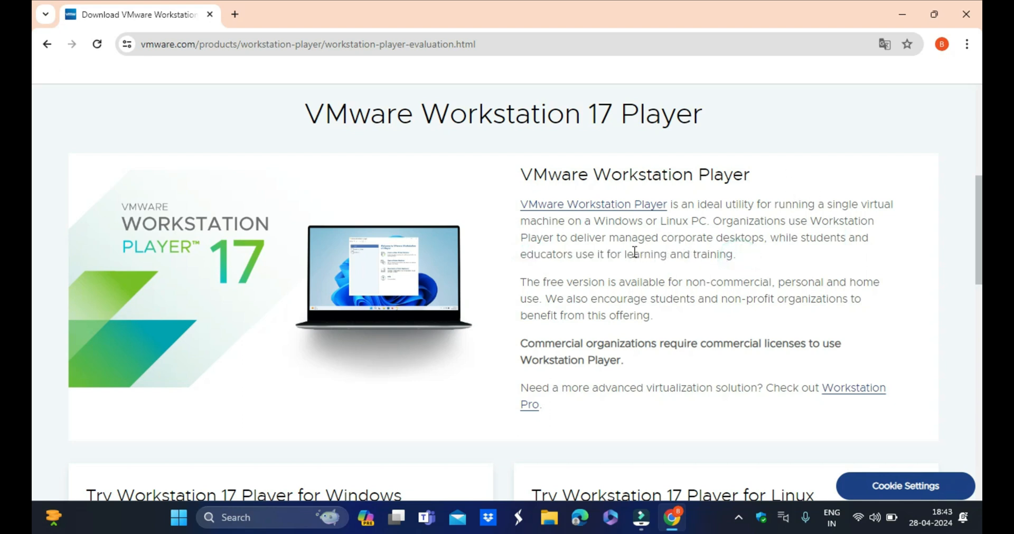
pyautogui.scroll(-5, 457, 360)
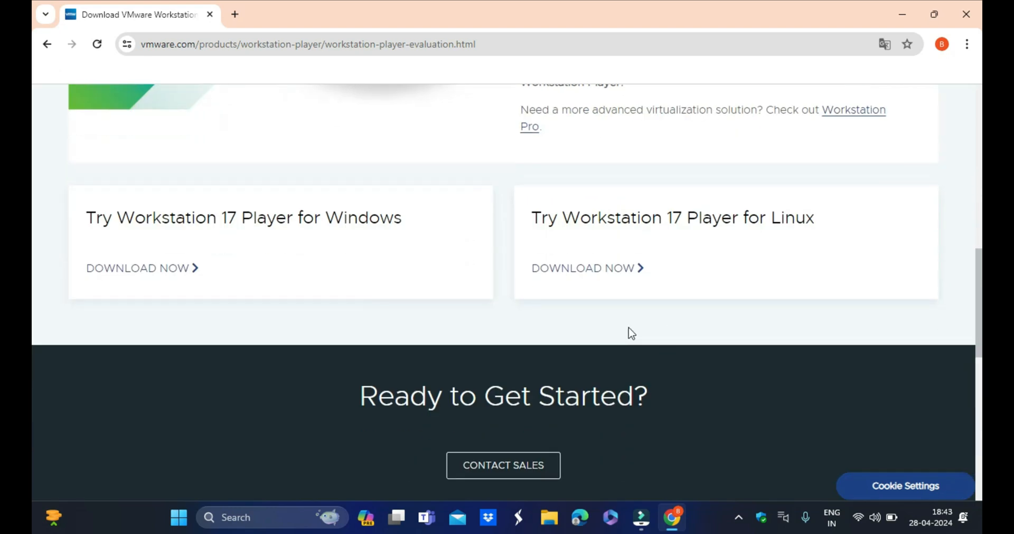
pyautogui.scroll(4, 629, 333)
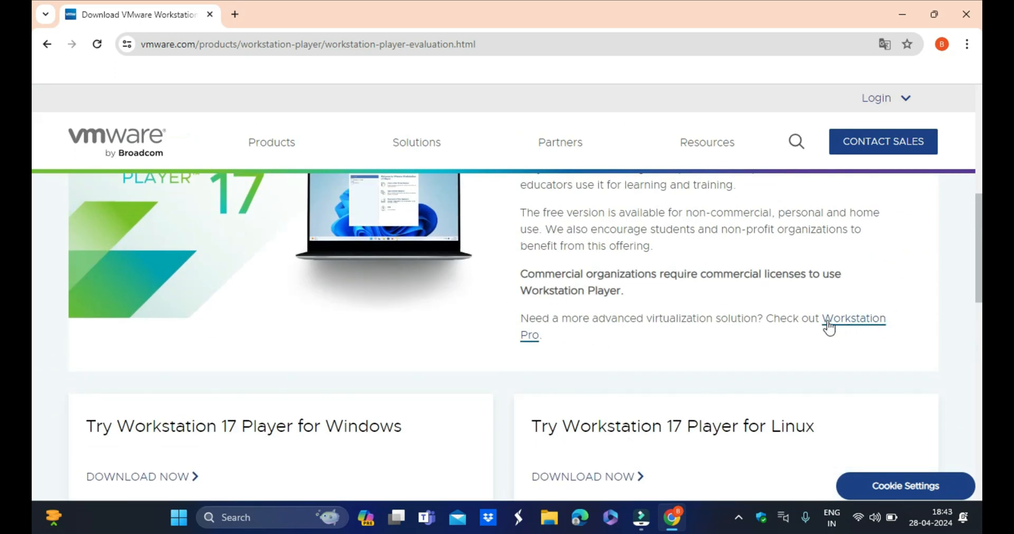
# - Download Workstation 17 Player for Windows from the evaluation page
pyautogui.click(550, 342)
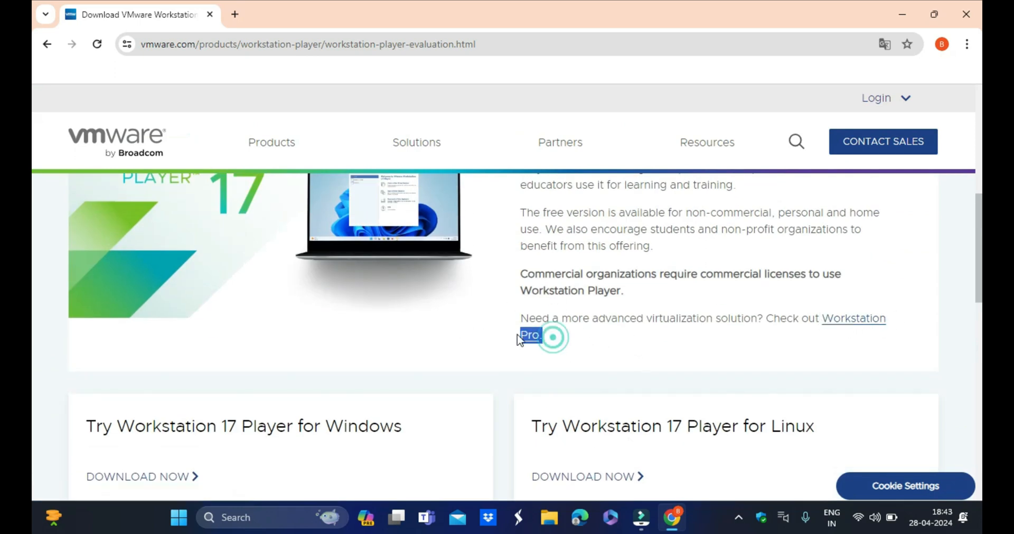
pyautogui.scroll(-4, 516, 417)
pyautogui.scroll(3, 116, 370)
pyautogui.moveTo(87, 356); pyautogui.dragTo(417, 357)
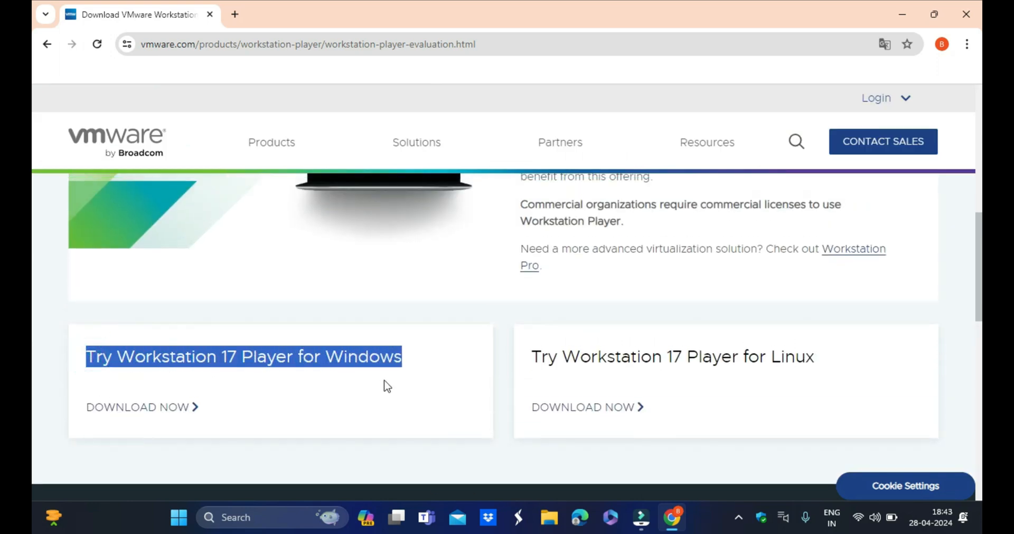
pyautogui.click(382, 380)
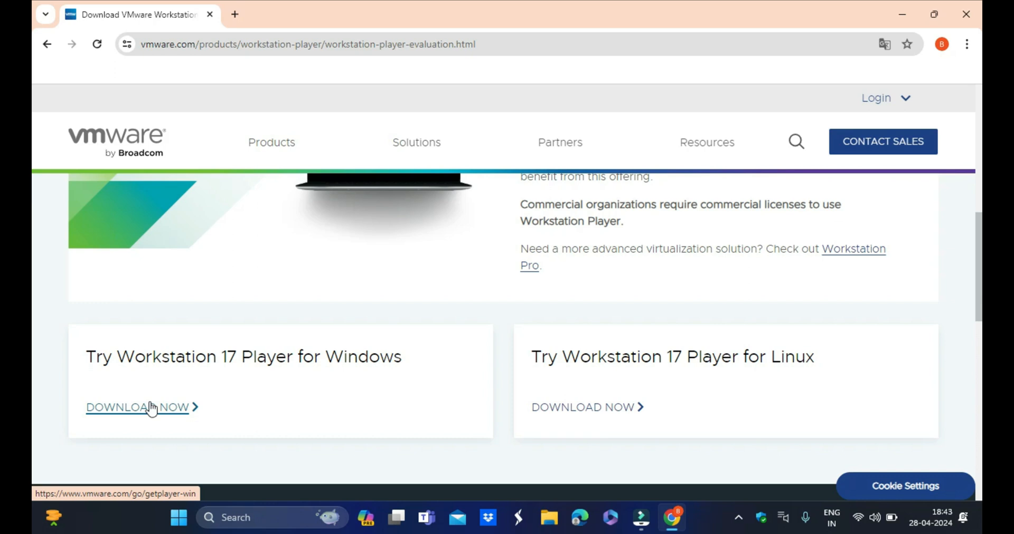
pyautogui.click(142, 408)
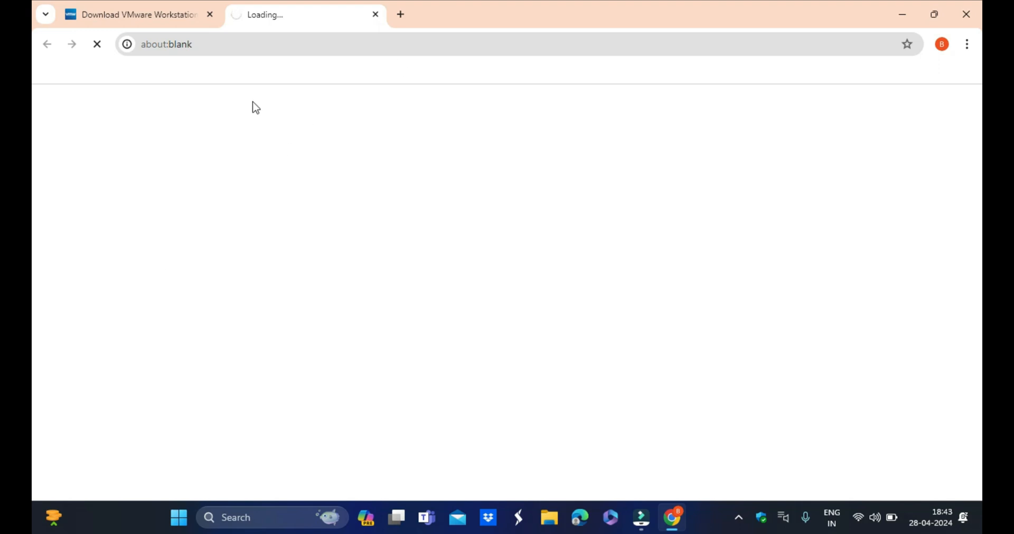
# - Open the downloads list, then pause and cancel the VMware Player installer download
pyautogui.click(968, 44)
pyautogui.click(851, 212)
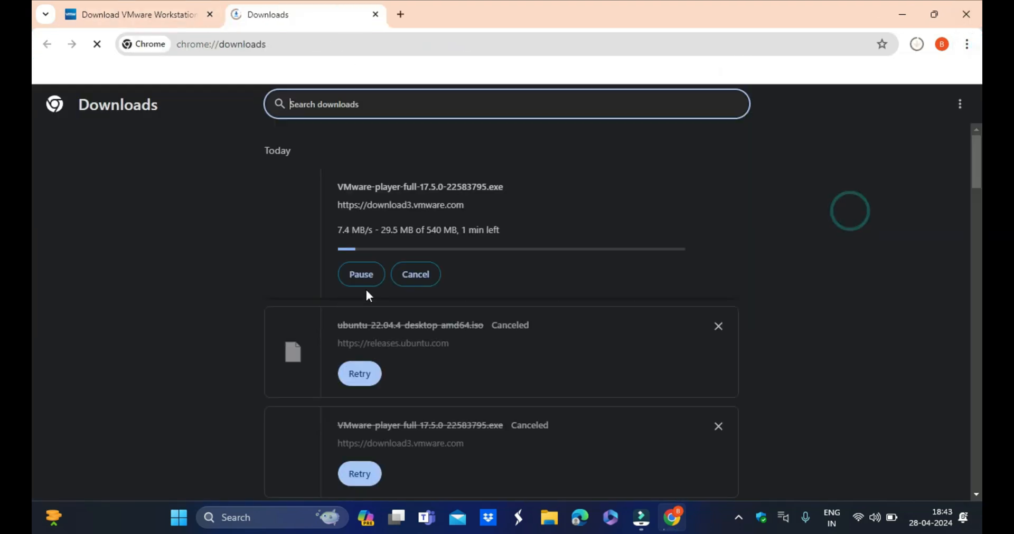
pyautogui.click(362, 275)
pyautogui.doubleClick(418, 230)
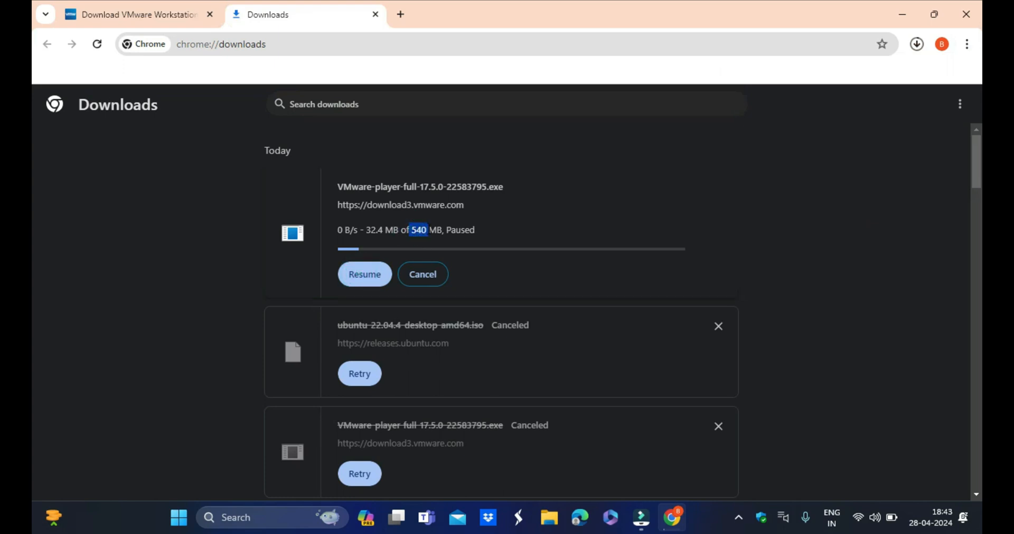
pyautogui.click(427, 228)
pyautogui.click(428, 228)
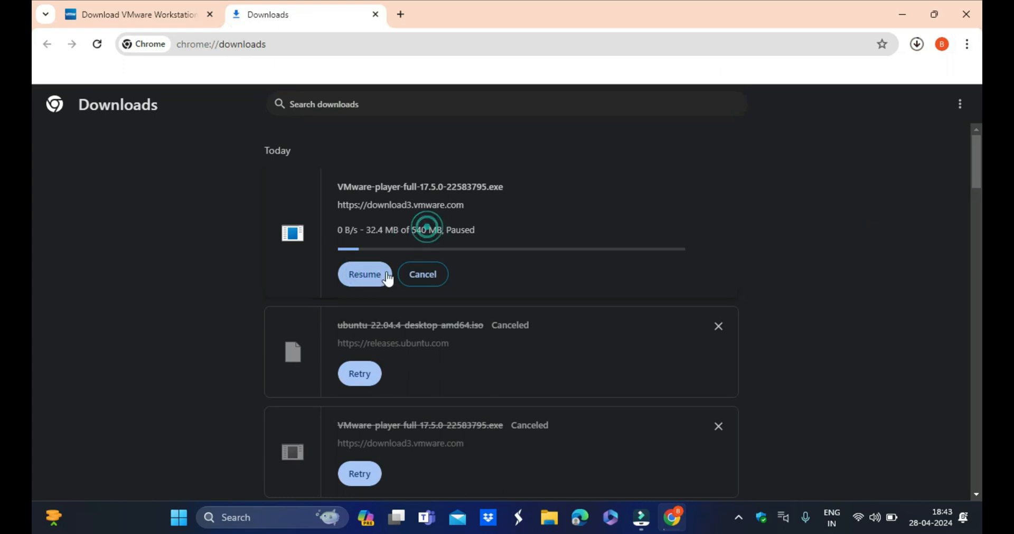
pyautogui.click(425, 274)
# - Return to the search results and search Google for ubuntu 22.04 iso download 64-bit
pyautogui.click(148, 7)
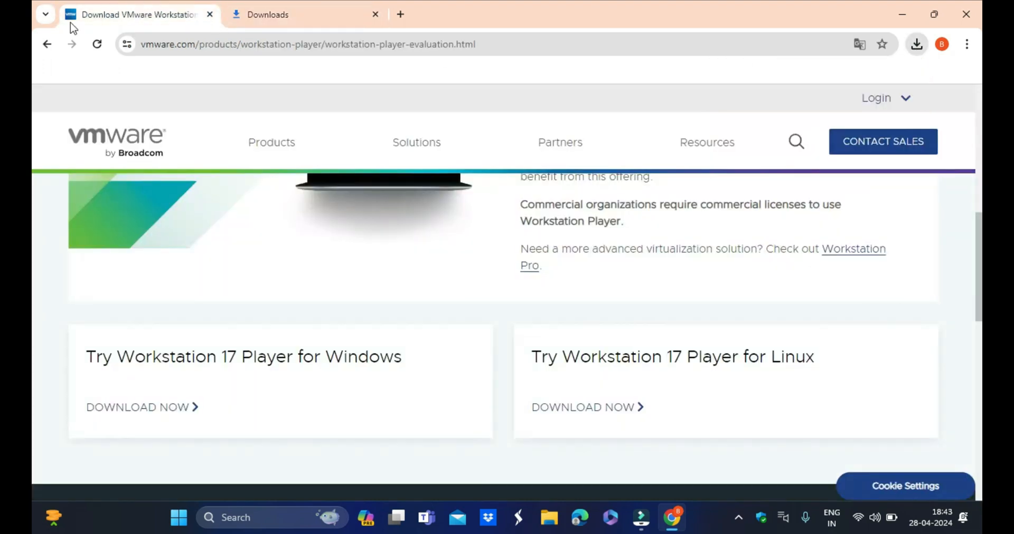
pyautogui.click(46, 44)
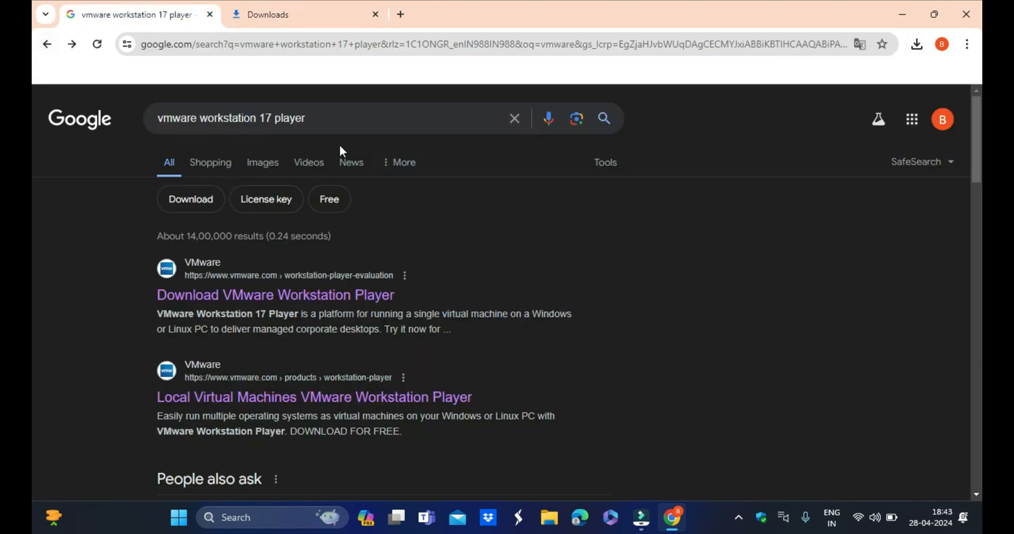
pyautogui.click(512, 118)
pyautogui.write('ubu')
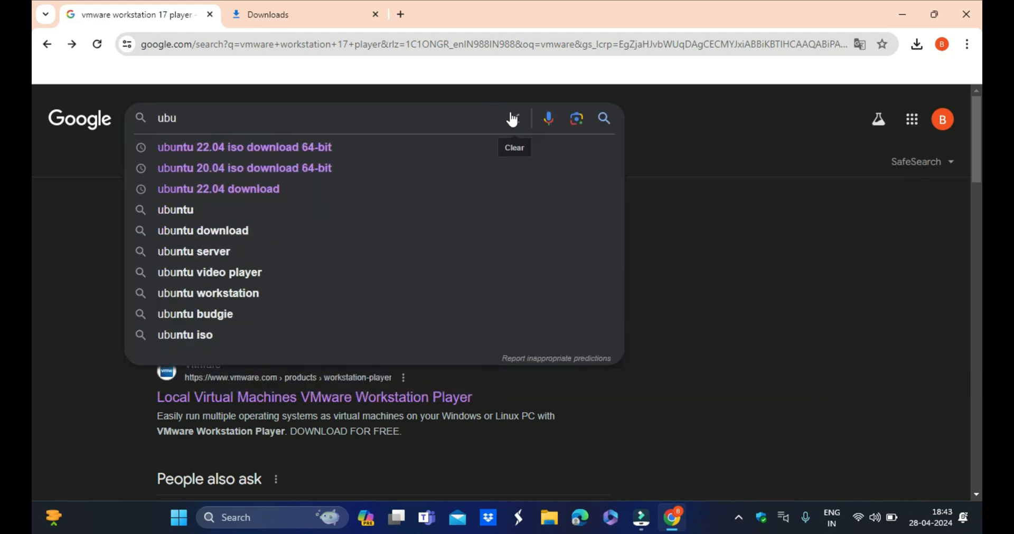
pyautogui.press('Down')
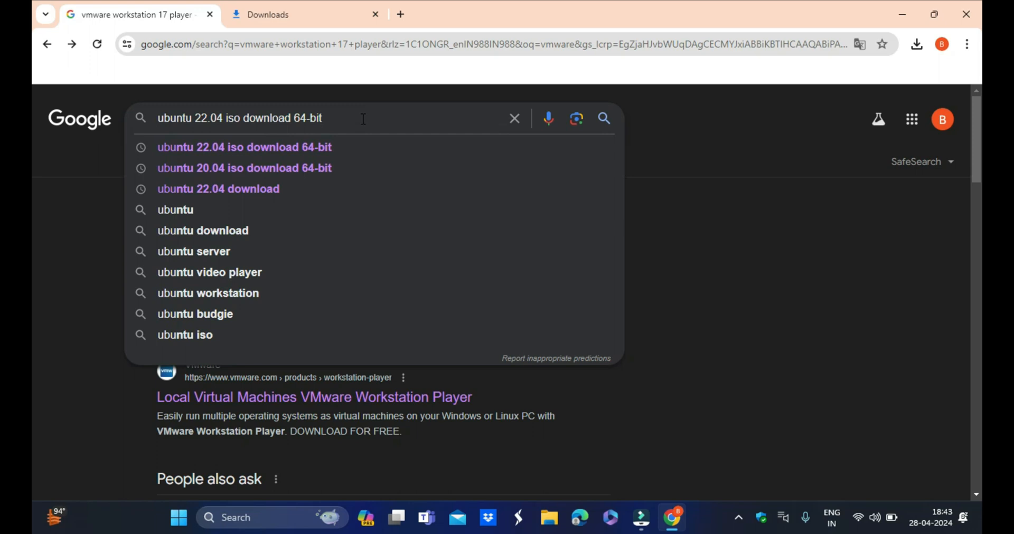
pyautogui.press('Return')
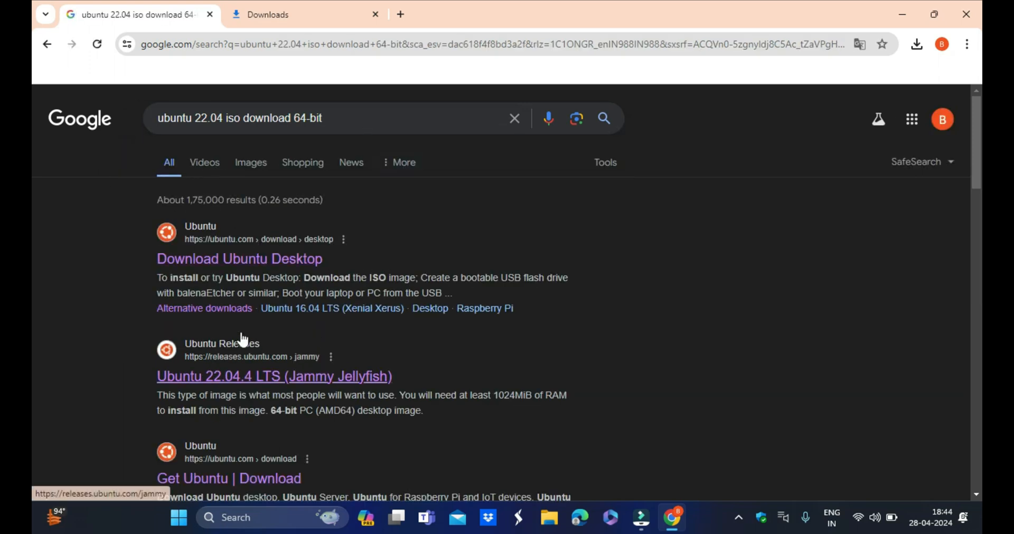
# - Open the Download Ubuntu Desktop result and return to the search results
pyautogui.click(244, 262)
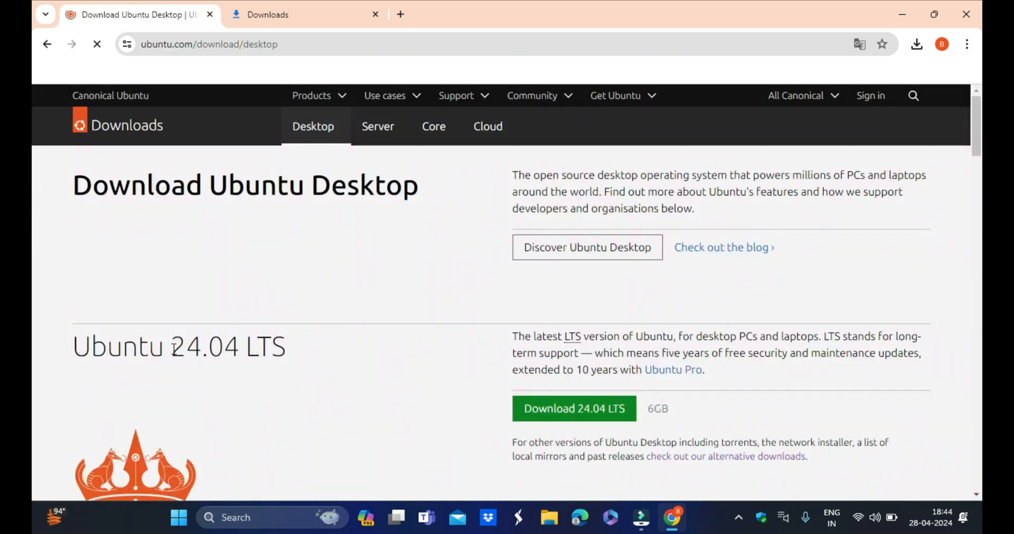
pyautogui.moveTo(175, 349); pyautogui.dragTo(312, 350)
pyautogui.click(311, 346)
pyautogui.click(47, 44)
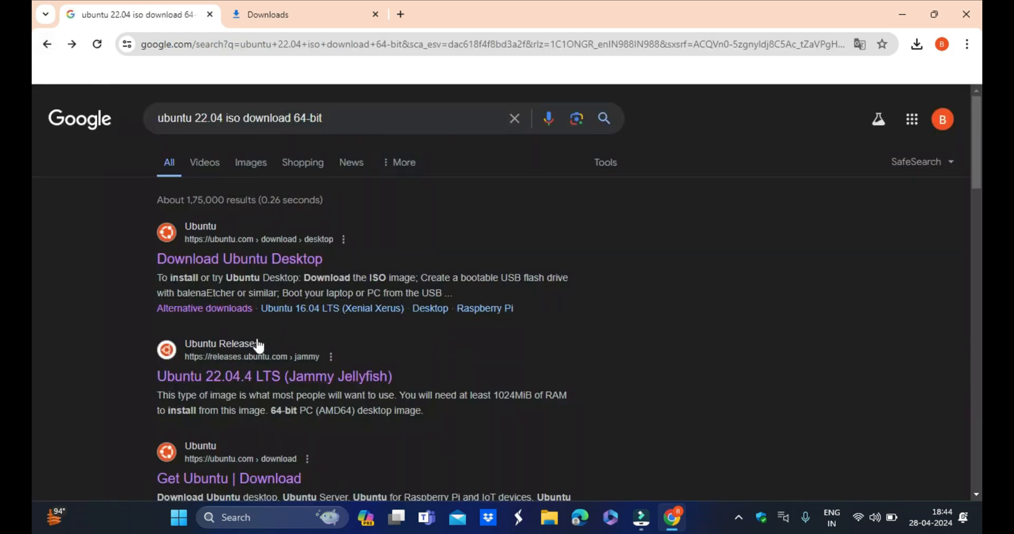
# - Open the Ubuntu 22.04.4 LTS (Jammy Jellyfish) releases page and go back to the results
pyautogui.scroll(-1, 263, 343)
pyautogui.click(250, 306)
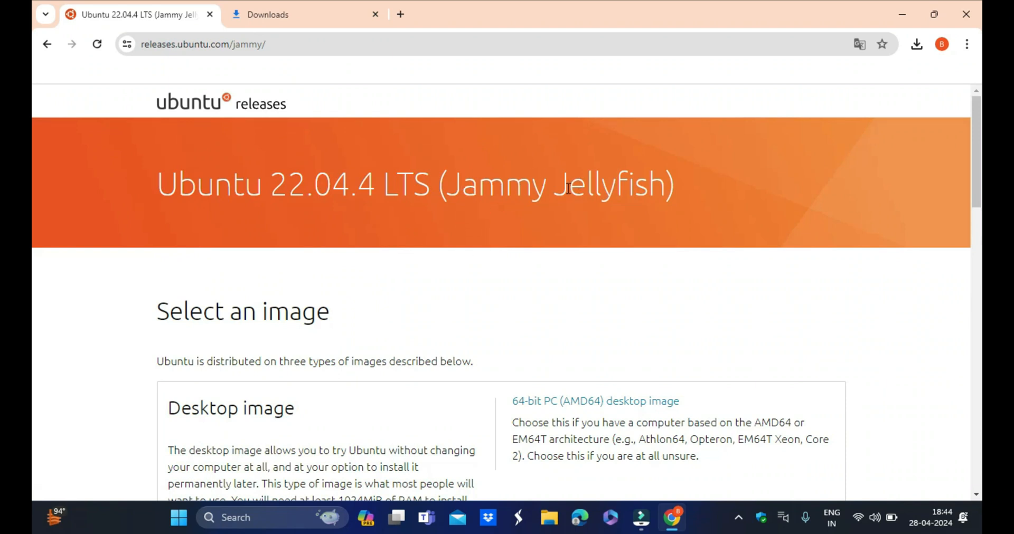
pyautogui.moveTo(567, 189); pyautogui.dragTo(690, 185)
pyautogui.click(690, 185)
pyautogui.click(41, 47)
# - Open the Download Ubuntu Desktop page, view the Ubuntu 24.04 LTS section, and go back to the results
pyautogui.click(188, 190)
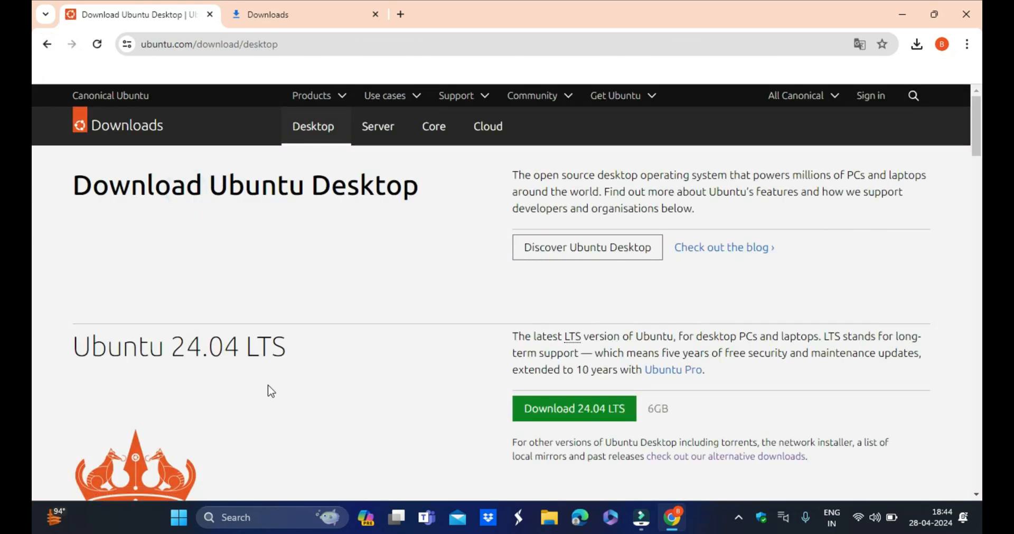
pyautogui.scroll(-3, 226, 408)
pyautogui.moveTo(174, 212); pyautogui.dragTo(324, 214)
pyautogui.click(319, 211)
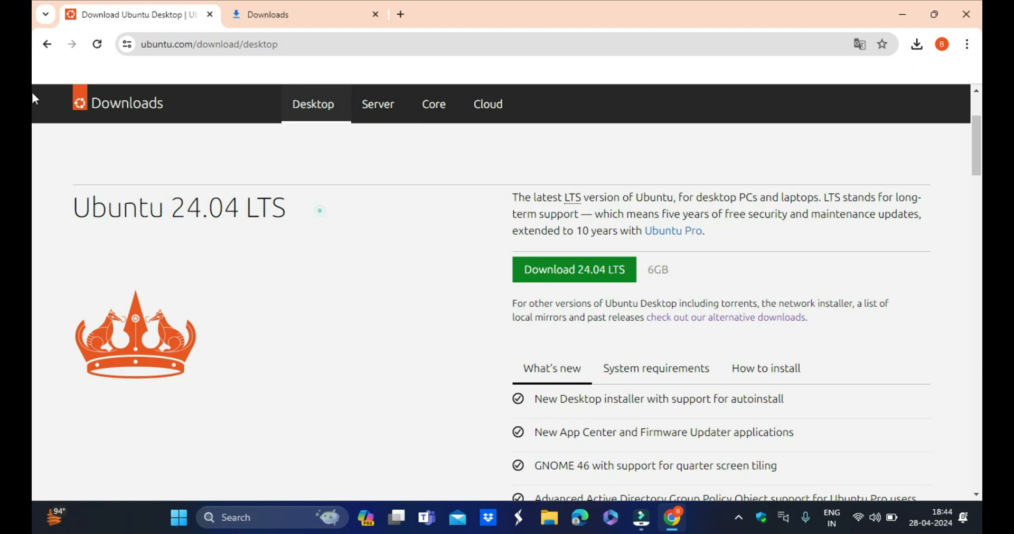
pyautogui.click(47, 43)
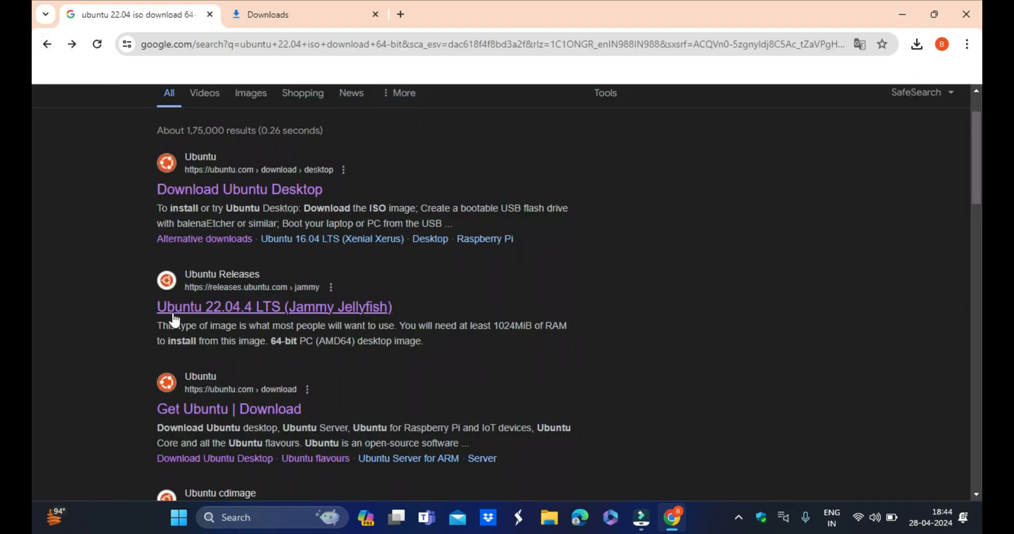
# - Open the Ubuntu 22.04.4 LTS releases page, glance over its image list, and return to the search results
pyautogui.click(228, 306)
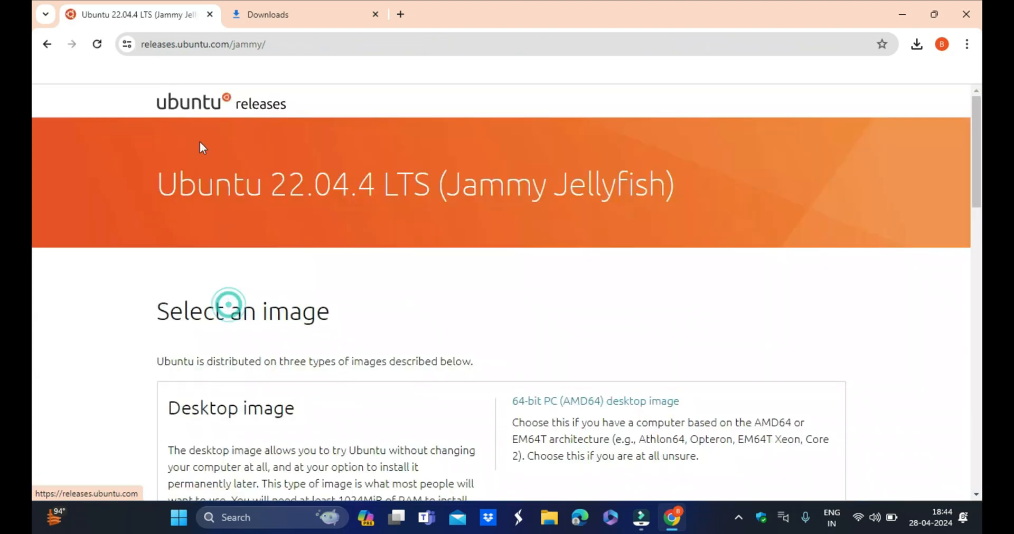
pyautogui.scroll(-7, 430, 322)
pyautogui.scroll(8, 279, 248)
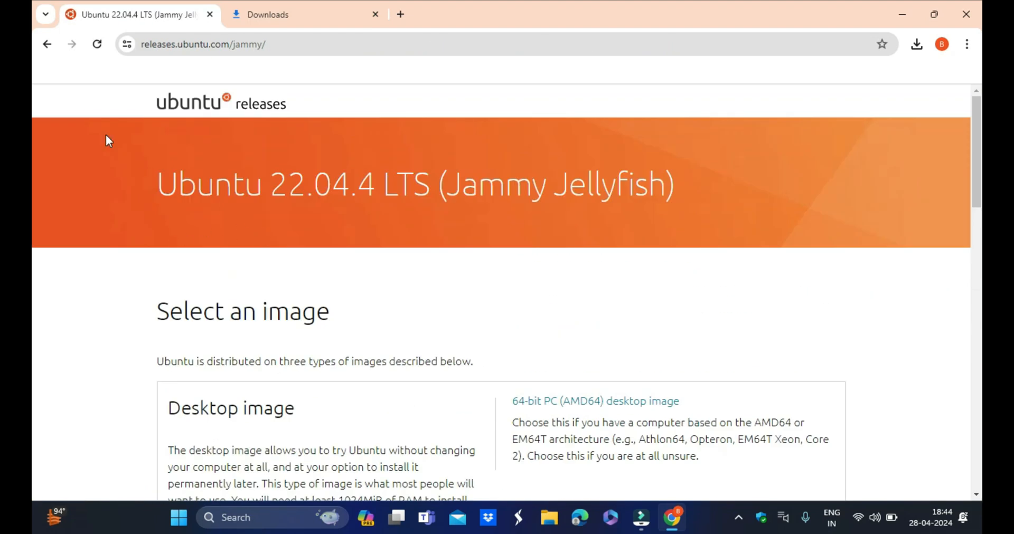
pyautogui.click(47, 45)
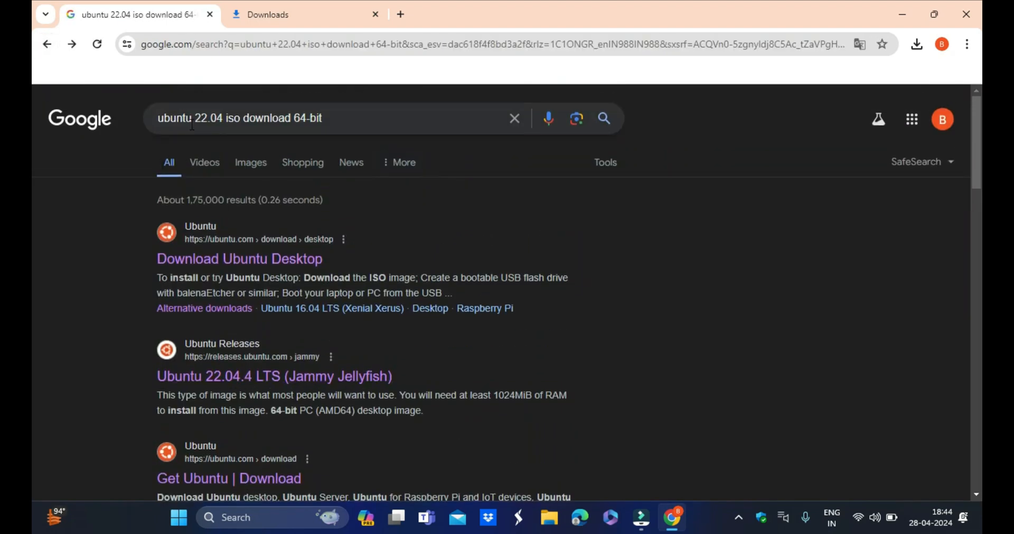
# - Search Google for ubuntu 20.04 iso download 64-bit
pyautogui.doubleClick(195, 118)
pyautogui.click(336, 113)
pyautogui.click(343, 144)
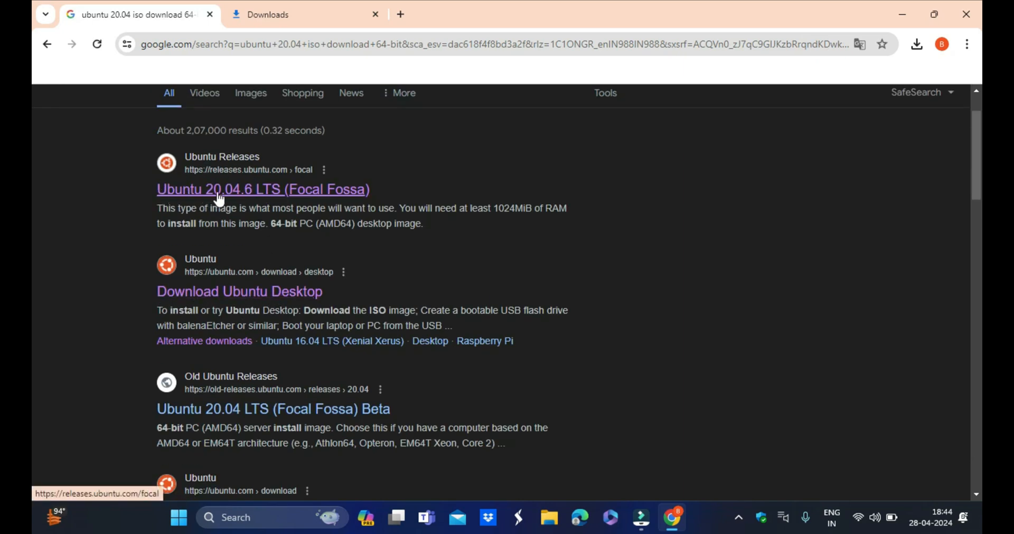
pyautogui.scroll(-1, 252, 210)
pyautogui.scroll(3, 328, 407)
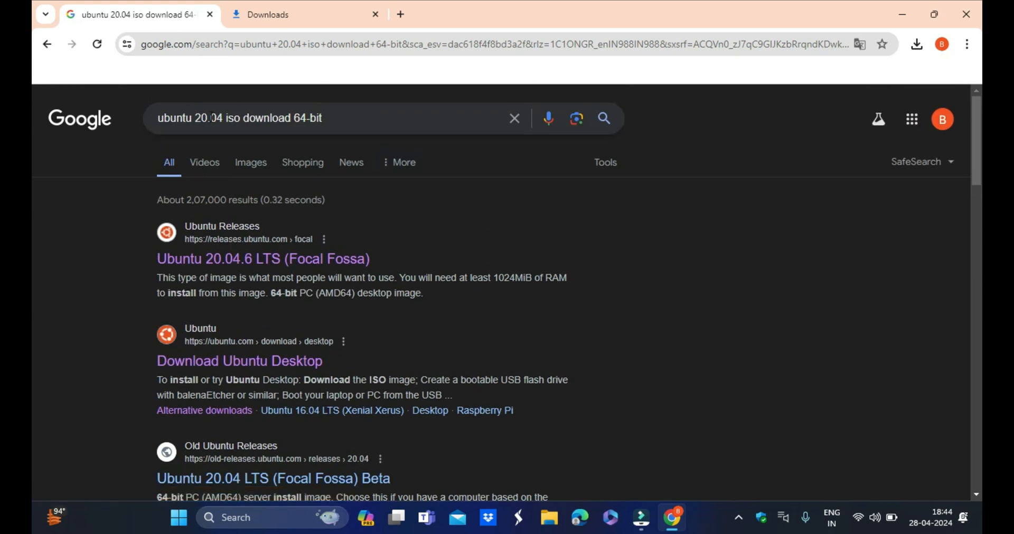
# - Change the search query back to ubuntu 22.04 iso download 64-bit and search again
pyautogui.click(210, 117)
pyautogui.click(207, 118)
pyautogui.press('BackSpace')
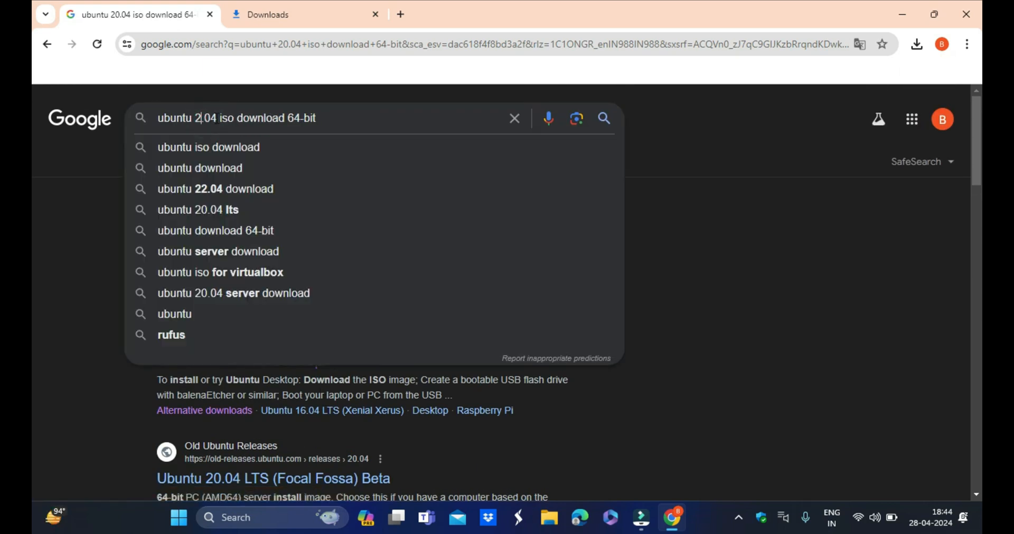
pyautogui.write('2')
pyautogui.press('Return')
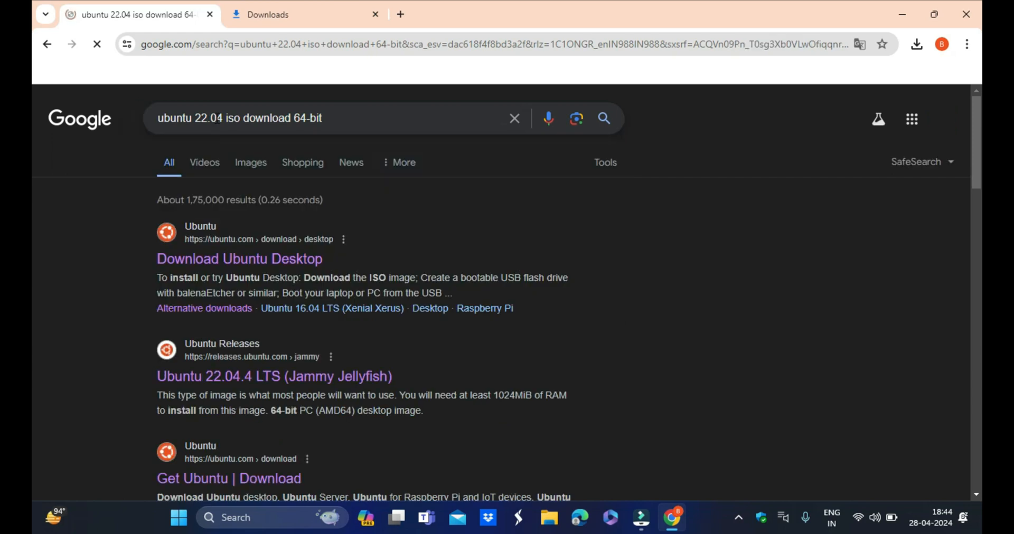
# - Open the Ubuntu 22.04.4 LTS releases page and download ubuntu-22.04.4-desktop-amd64.iso from the file list
pyautogui.scroll(-3, 224, 285)
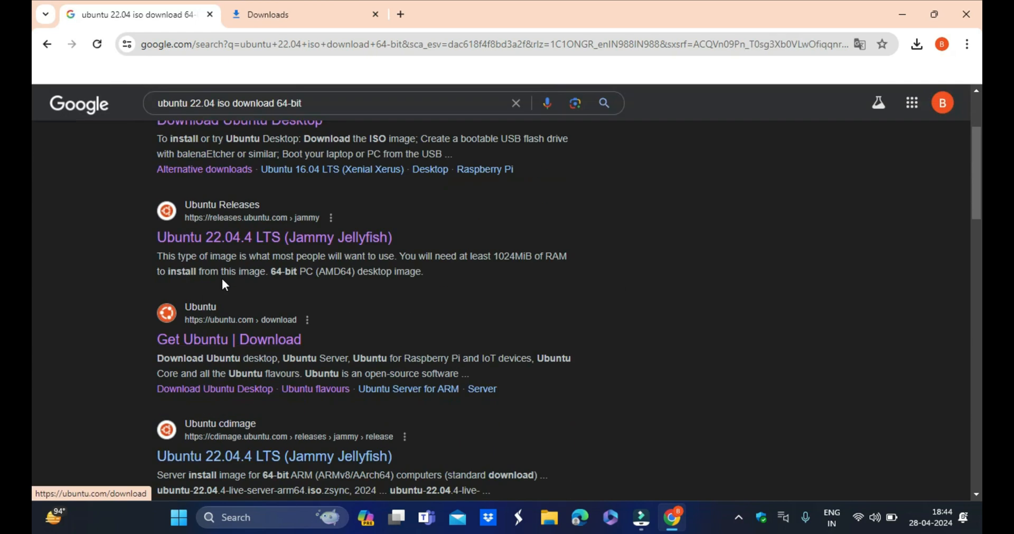
pyautogui.click(337, 233)
pyautogui.scroll(-15, 335, 346)
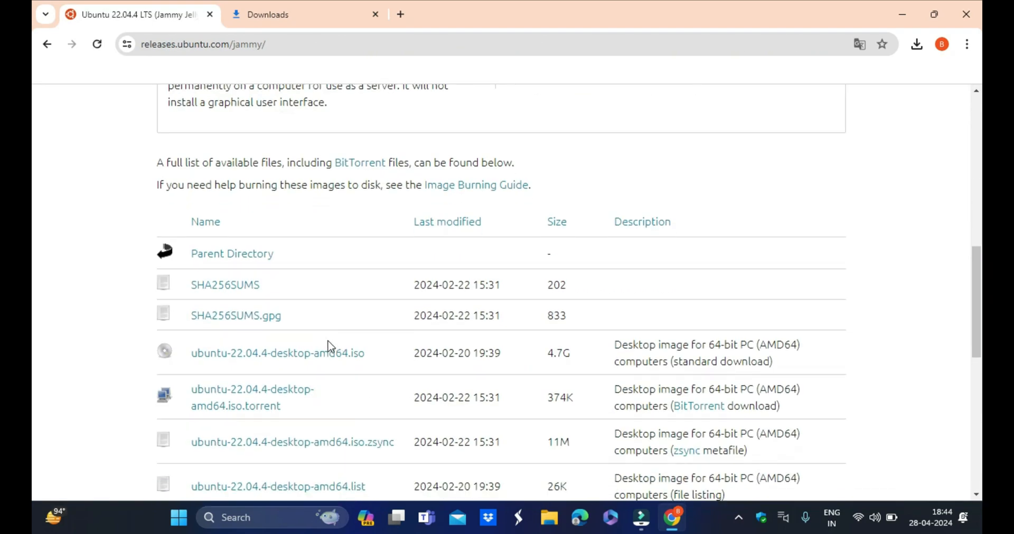
pyautogui.scroll(2, 235, 317)
pyautogui.scroll(1, 276, 335)
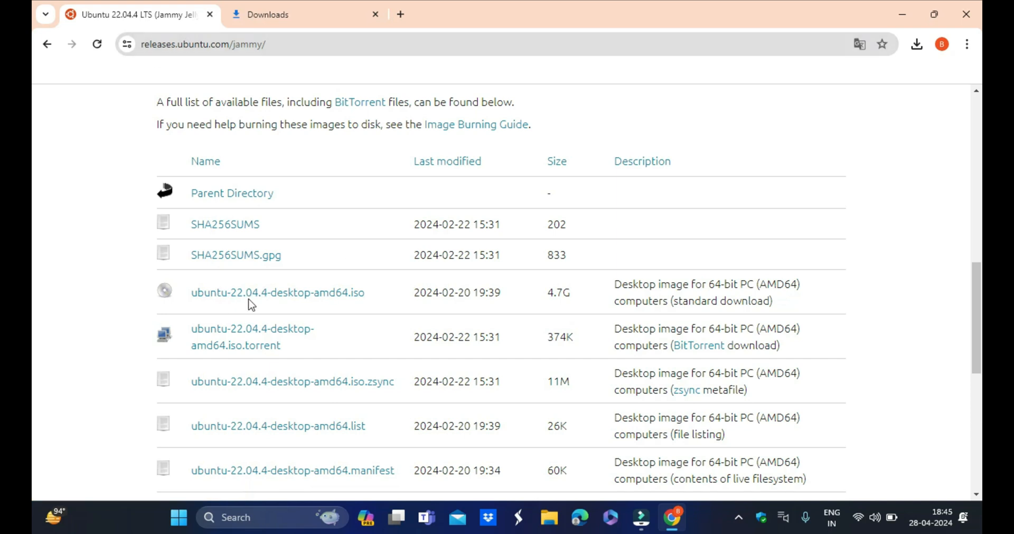
pyautogui.moveTo(550, 297); pyautogui.dragTo(573, 292)
pyautogui.click(575, 295)
pyautogui.click(274, 294)
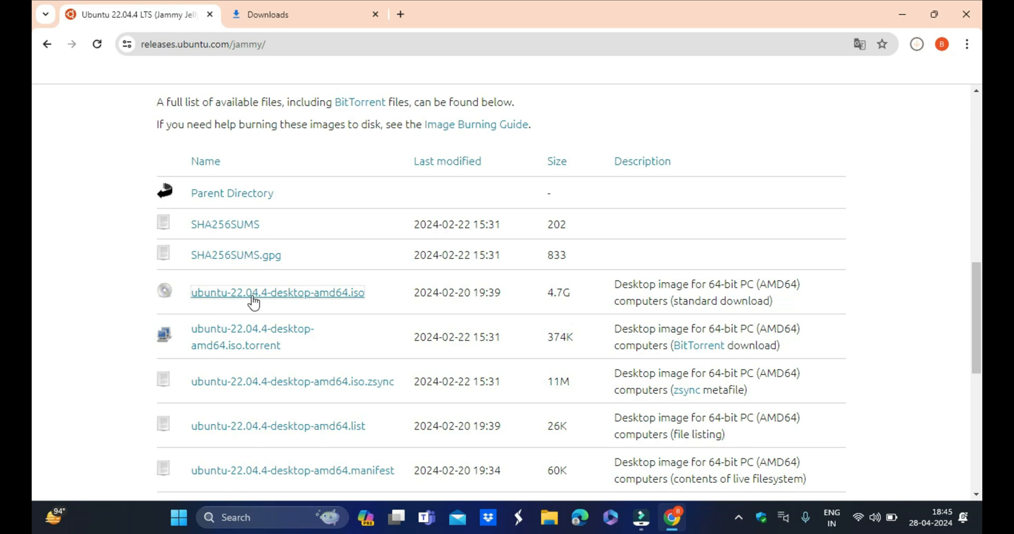
# - Open the browser's downloads page and cancel the Ubuntu ISO download
pyautogui.click(966, 43)
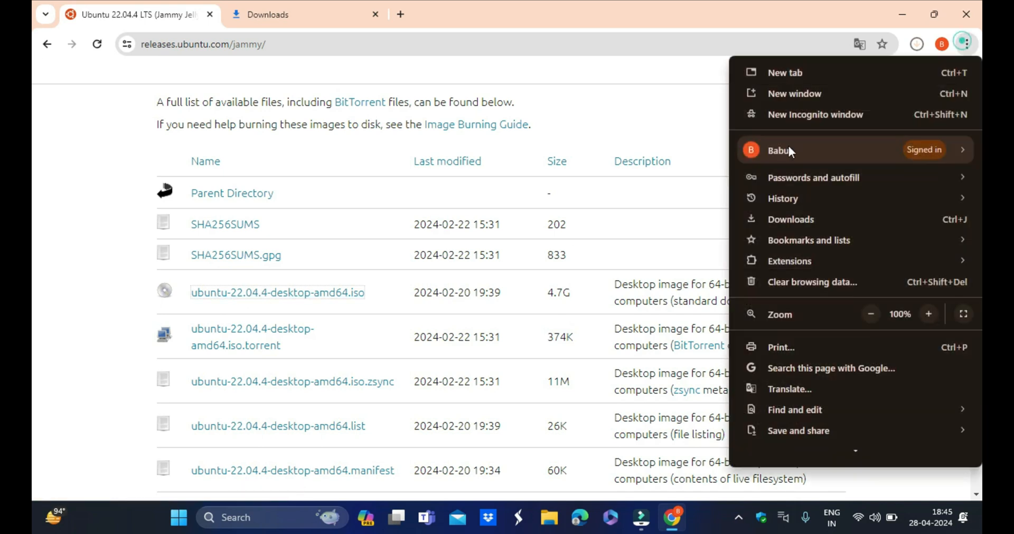
pyautogui.click(795, 218)
pyautogui.click(362, 273)
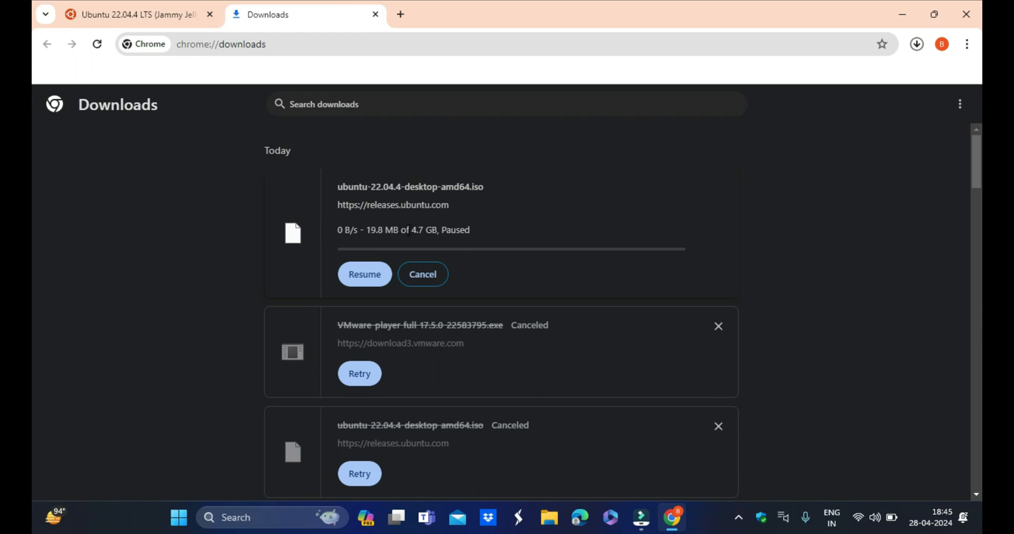
pyautogui.click(422, 274)
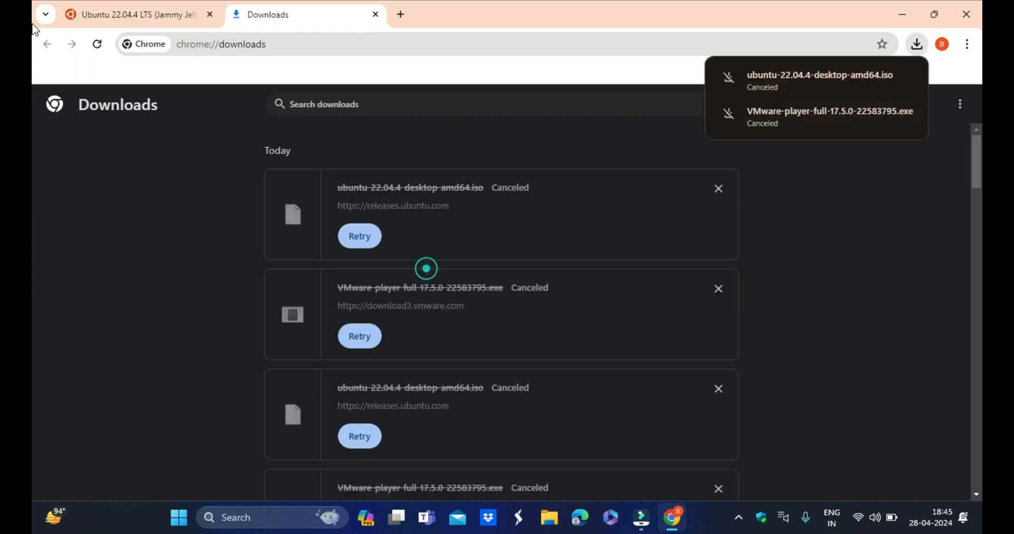
# - Open the Download Ubuntu Desktop page, highlight the 24.04 LTS version, and go back to the search results
pyautogui.click(121, 6)
pyautogui.click(46, 44)
pyautogui.scroll(3, 283, 268)
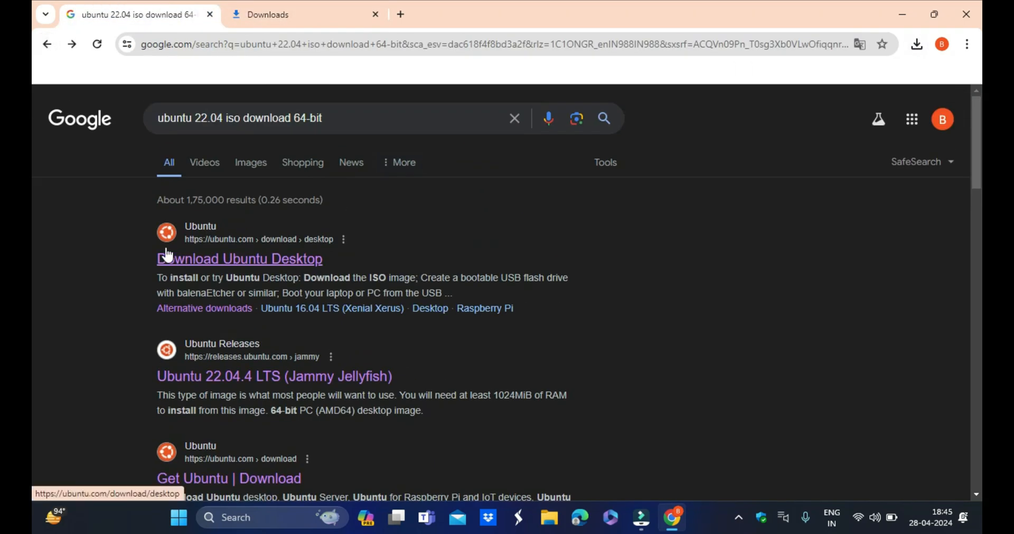
pyautogui.click(244, 260)
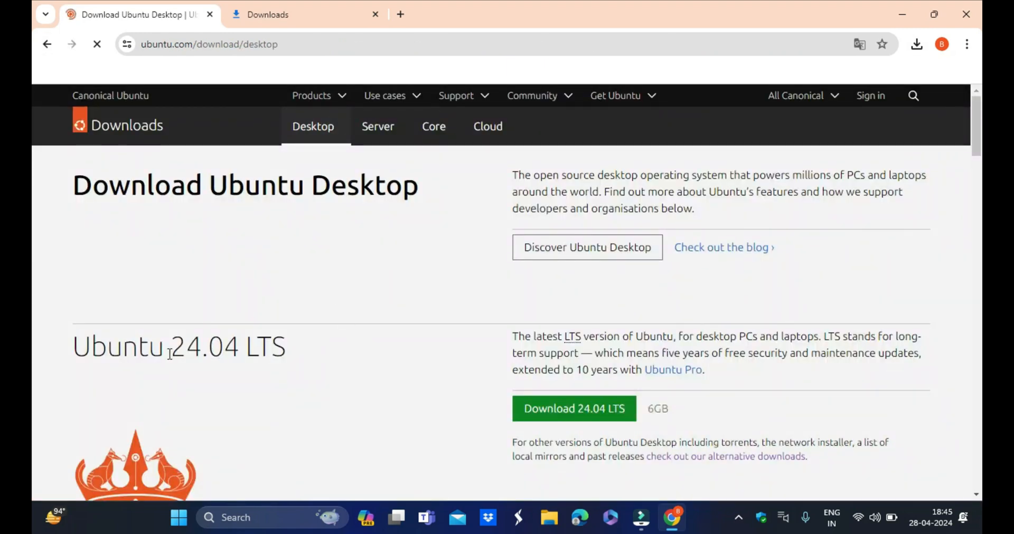
pyautogui.moveTo(169, 353); pyautogui.dragTo(301, 344)
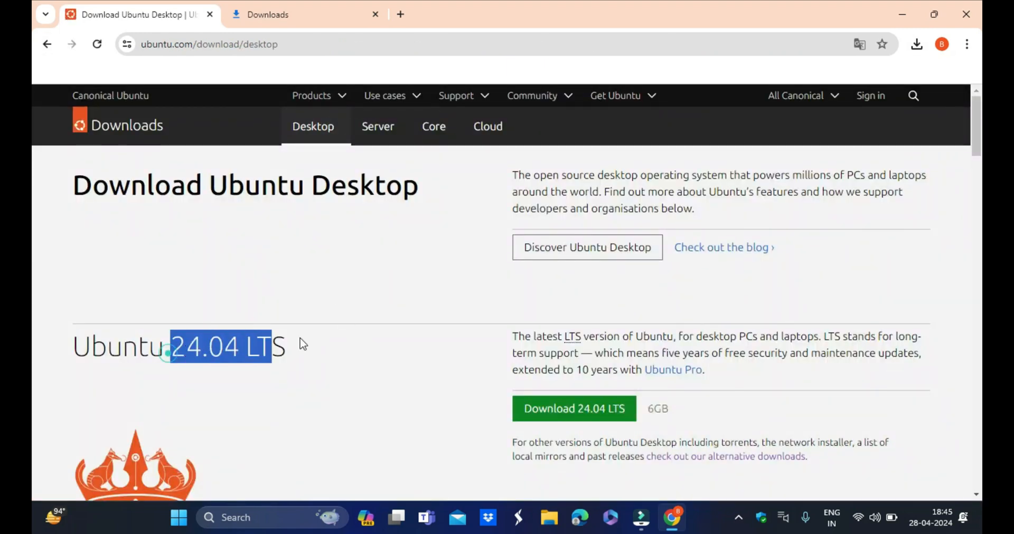
pyautogui.click(46, 43)
pyautogui.scroll(-1, 305, 341)
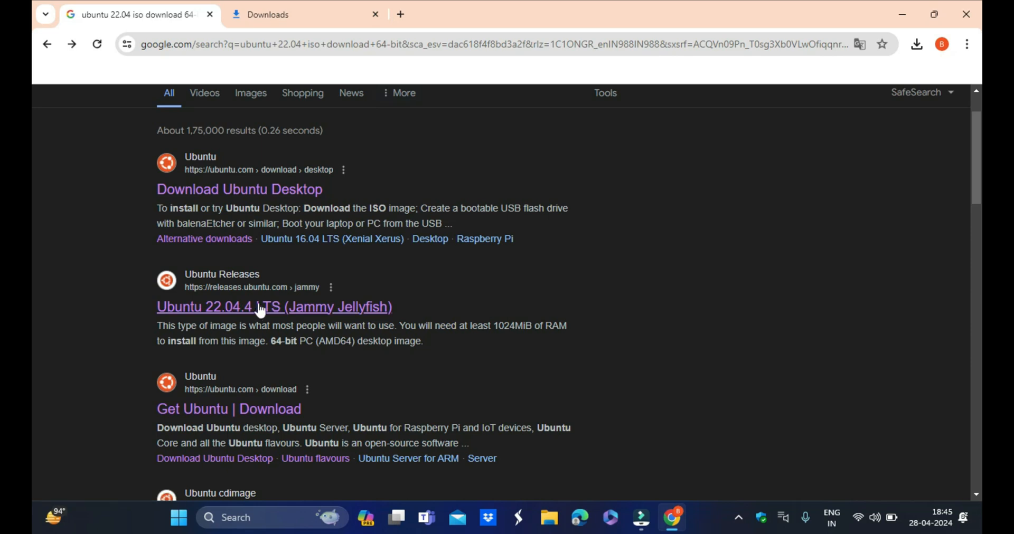
# - Close the browser and launch the VMware Workstation 17 Player setup wizard from the Downloads folder
pyautogui.click(978, 16)
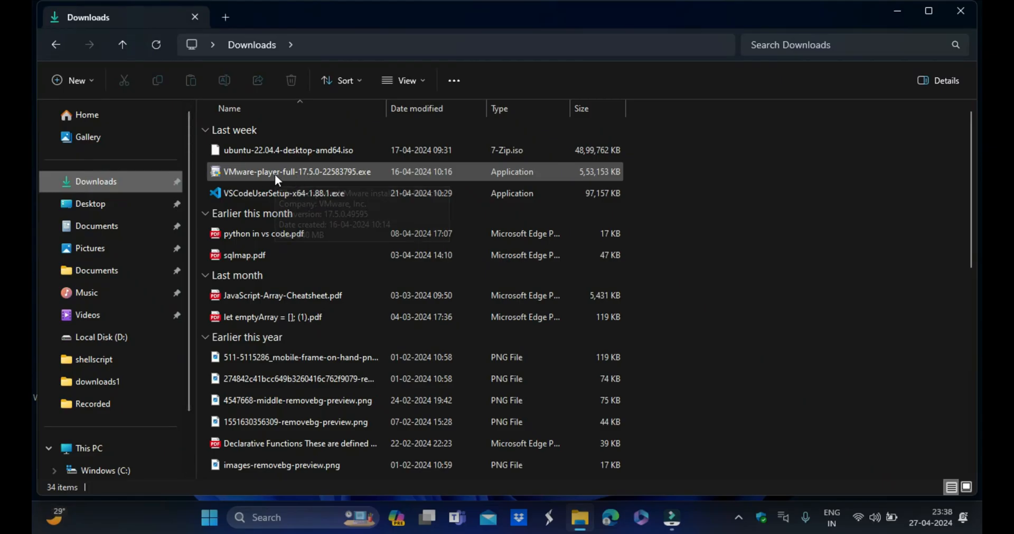
pyautogui.doubleClick(277, 178)
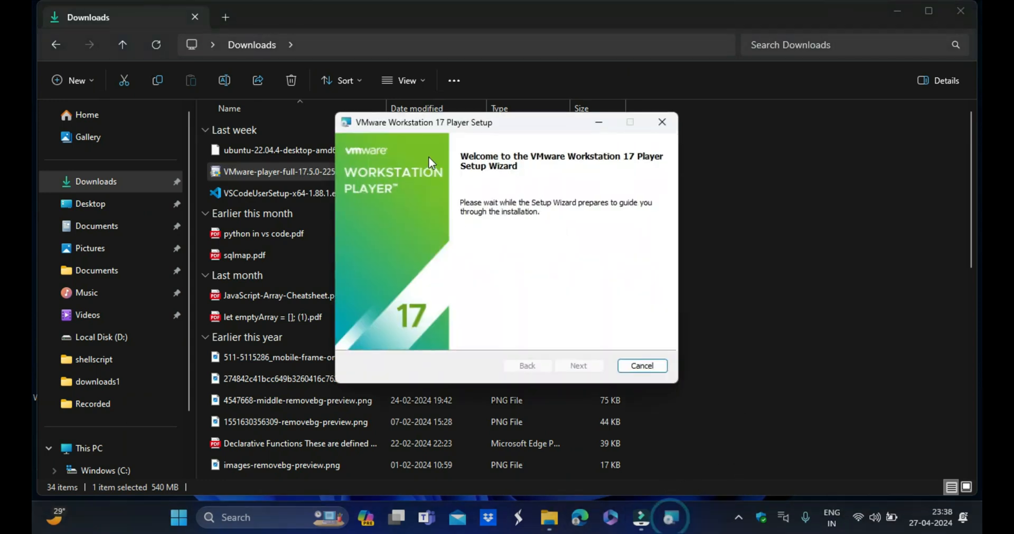
pyautogui.click(579, 366)
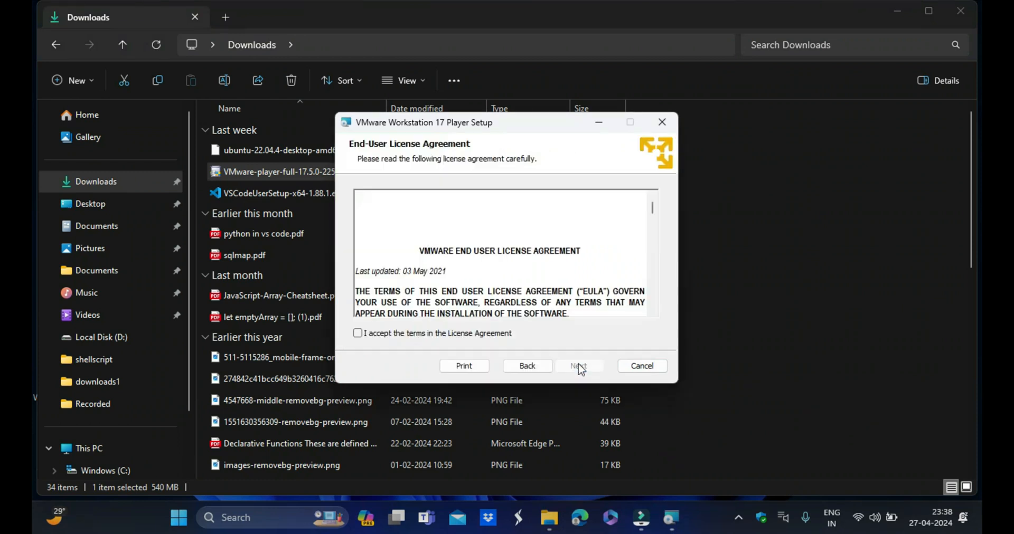
# - Accept the VMware end-user license agreement and continue
pyautogui.click(358, 333)
pyautogui.scroll(-15, 495, 247)
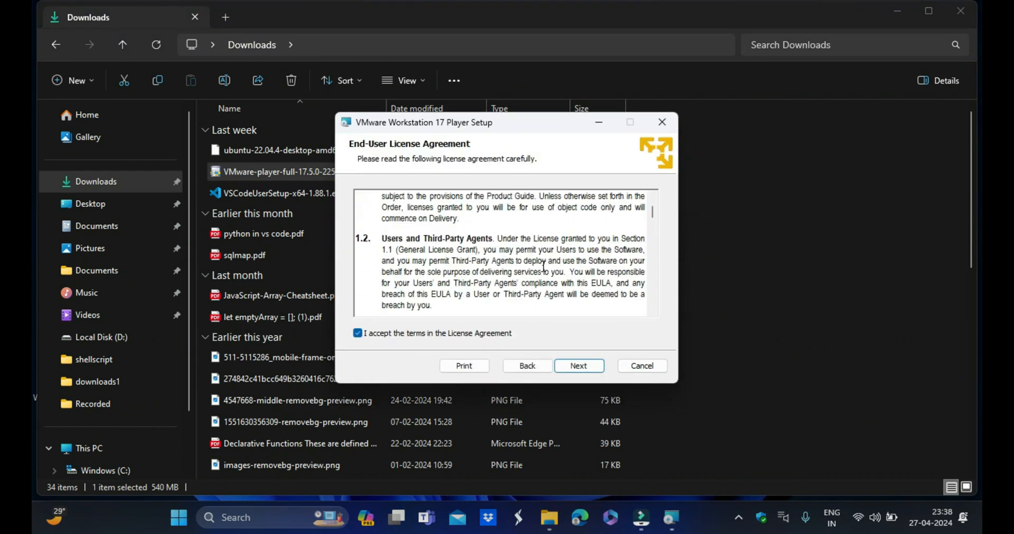
pyautogui.scroll(-10, 495, 247)
pyautogui.click(599, 364)
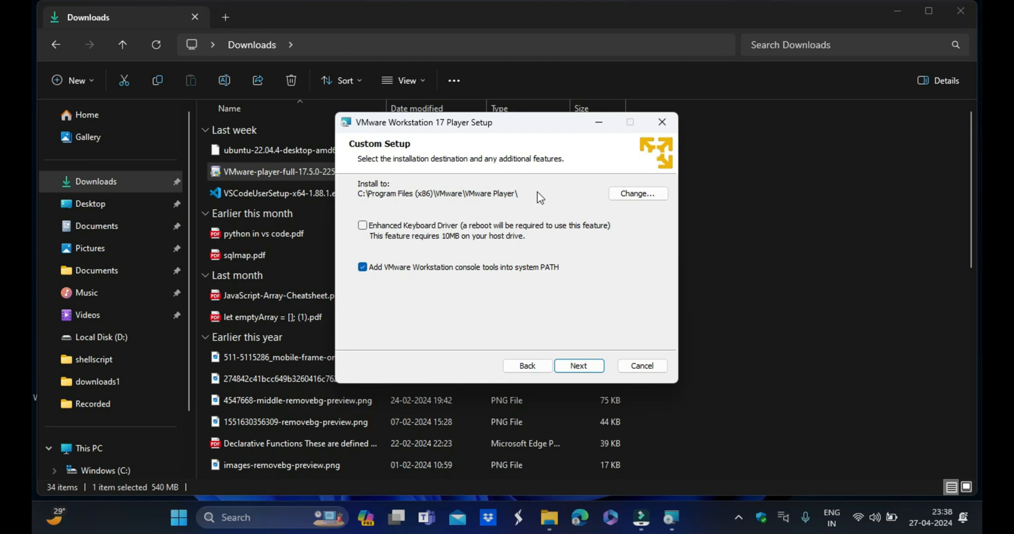
# - Continue through Custom Setup and User Experience Settings with their default install location and options
pyautogui.click(363, 226)
pyautogui.moveTo(499, 131); pyautogui.dragTo(533, 138)
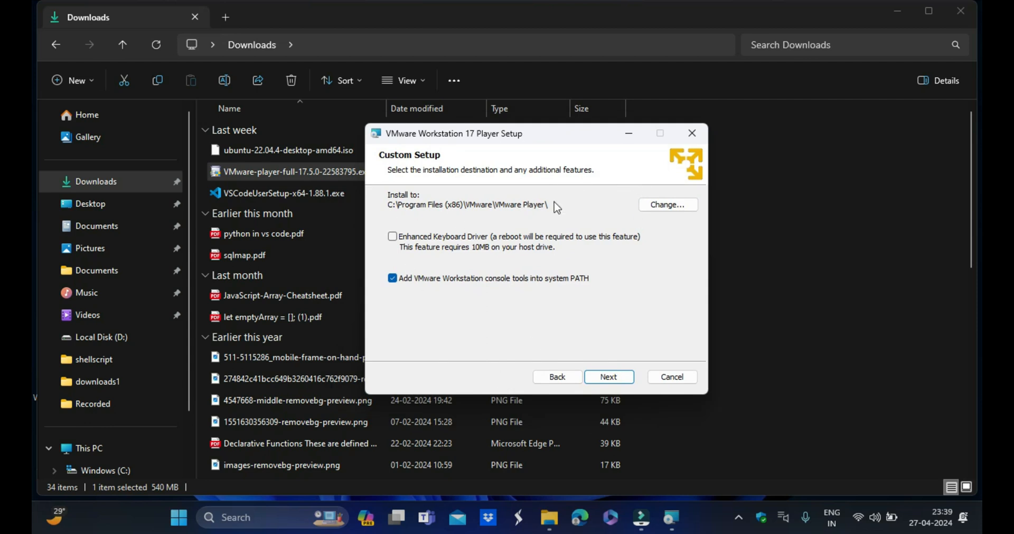
pyautogui.click(612, 376)
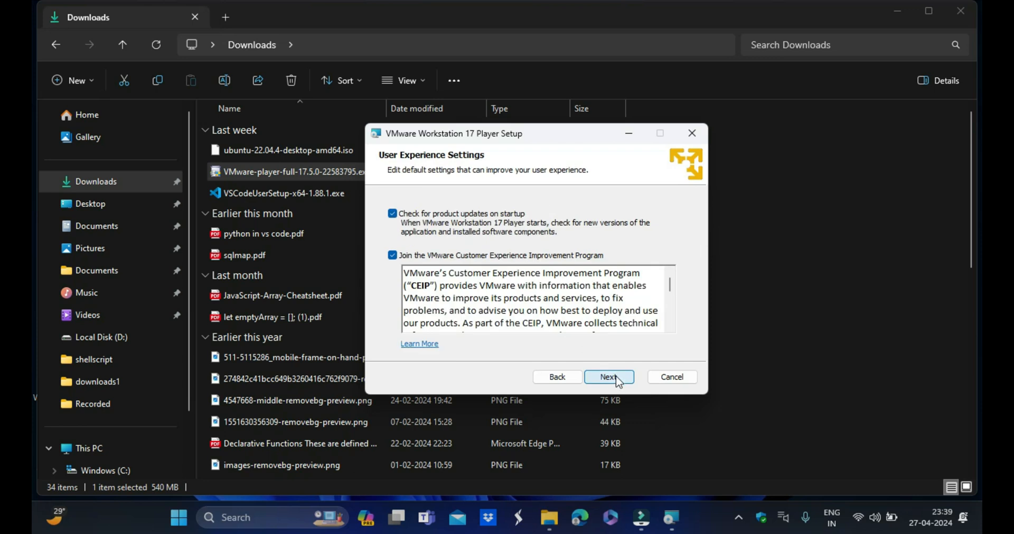
pyautogui.click(617, 381)
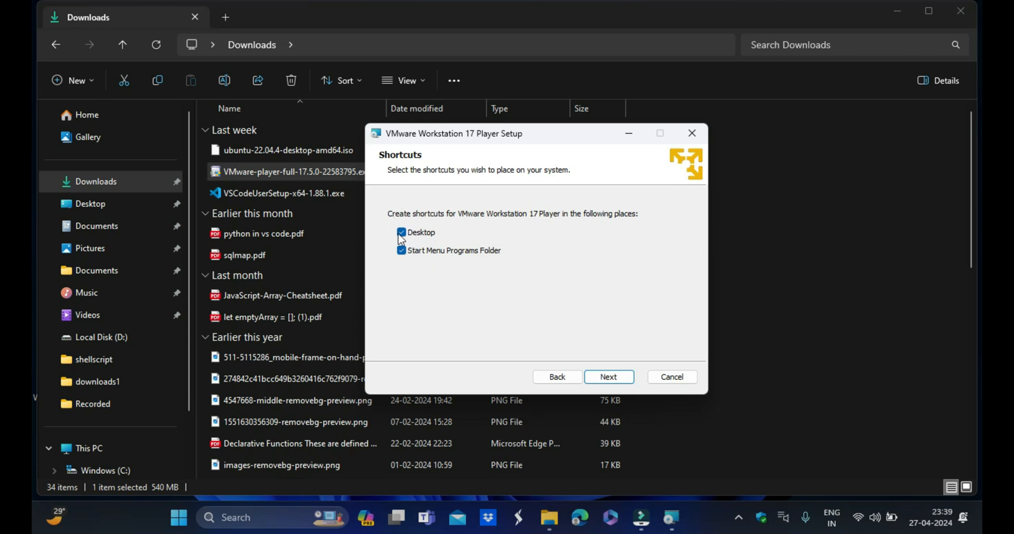
# - Keep the Desktop and Start Menu shortcuts and complete the VMware Workstation 17 Player installation
pyautogui.click(610, 384)
pyautogui.click(612, 384)
pyautogui.moveTo(502, 133); pyautogui.dragTo(538, 134)
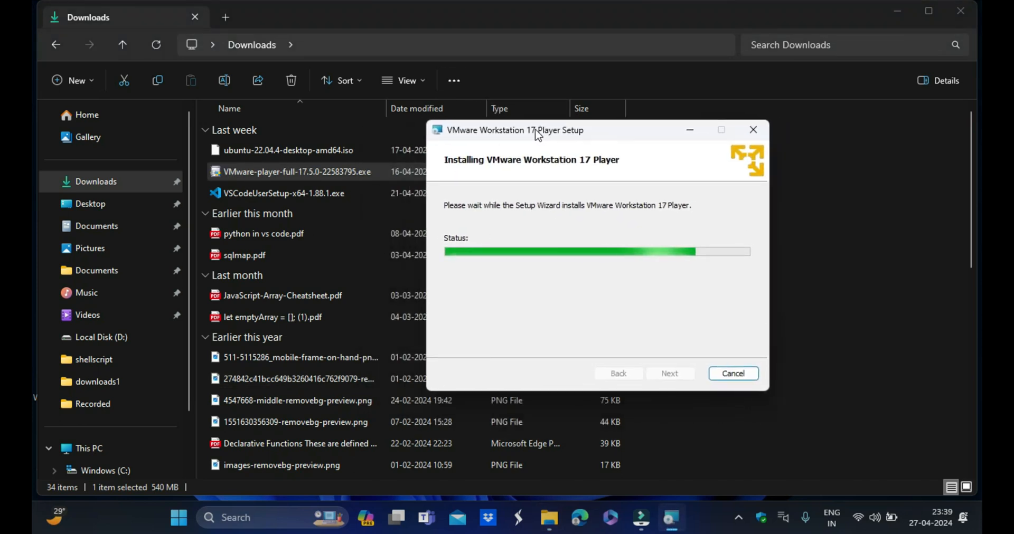
pyautogui.click(732, 375)
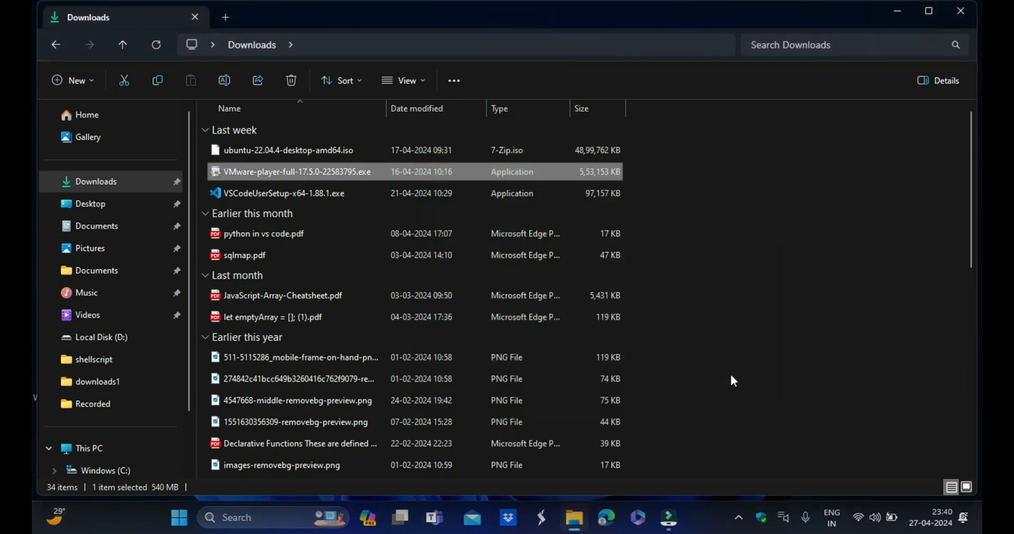
# - Launch VMware Workstation 17 Player from its desktop shortcut and maximize its window
pyautogui.click(898, 9)
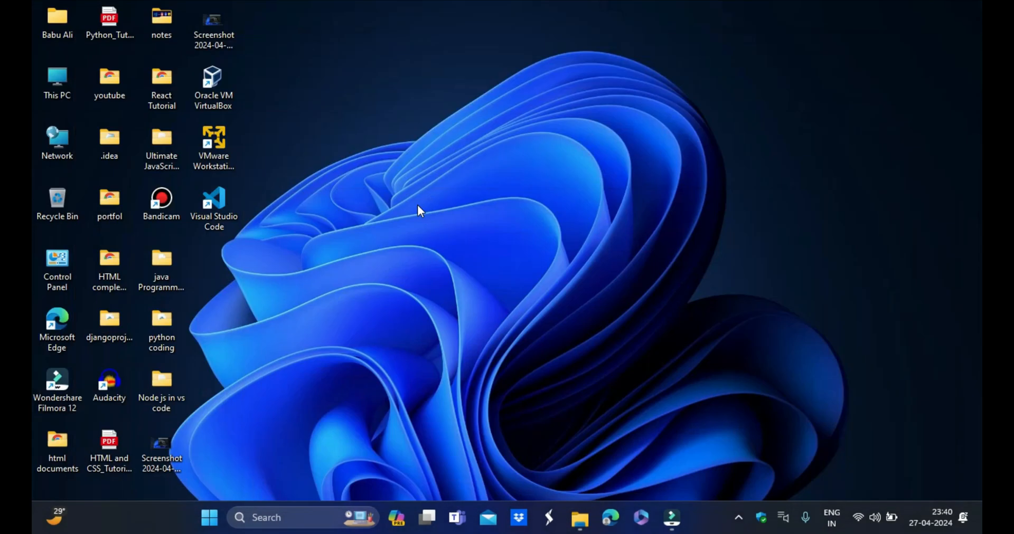
pyautogui.moveTo(213, 140); pyautogui.dragTo(376, 180)
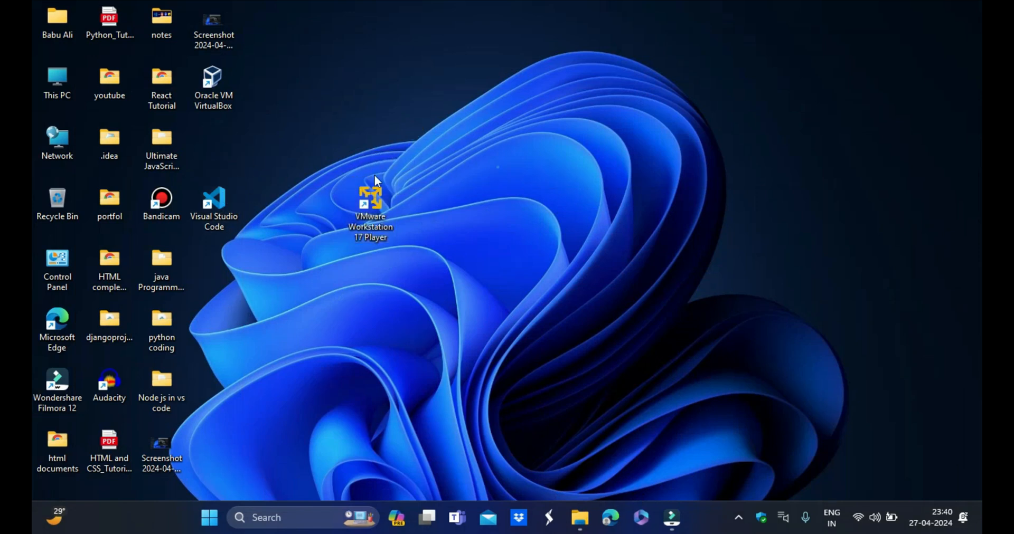
pyautogui.doubleClick(379, 206)
pyautogui.moveTo(321, 42); pyautogui.dragTo(508, 28)
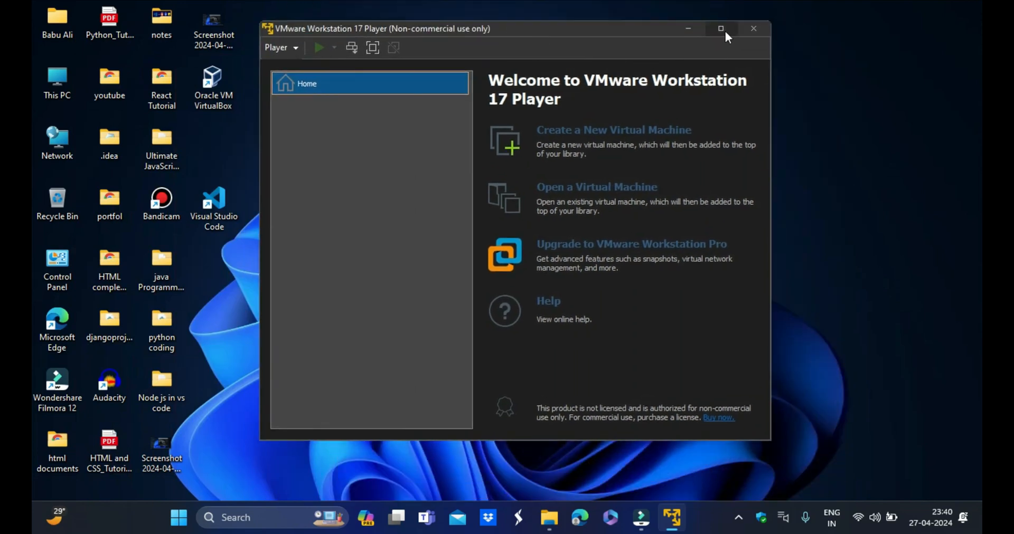
pyautogui.click(721, 29)
# - Start the New Virtual Machine Wizard, choosing to install the operating system later
pyautogui.rightClick(85, 57)
pyautogui.click(333, 96)
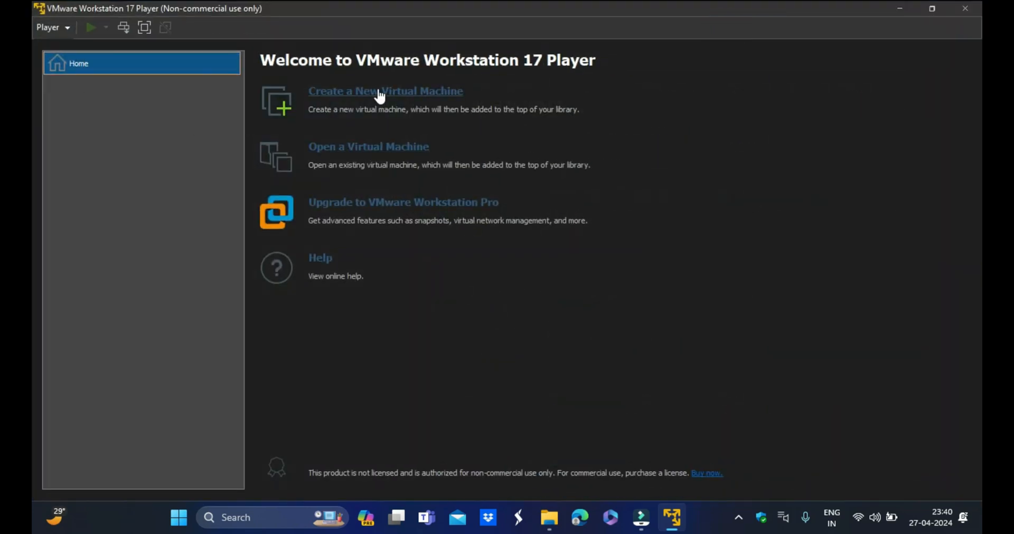
pyautogui.click(436, 94)
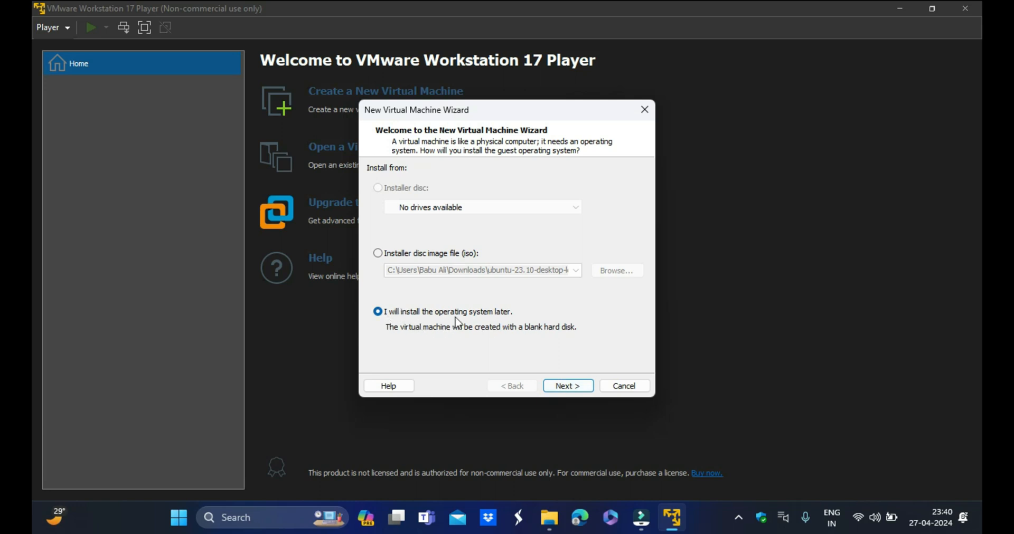
pyautogui.click(576, 388)
pyautogui.click(569, 388)
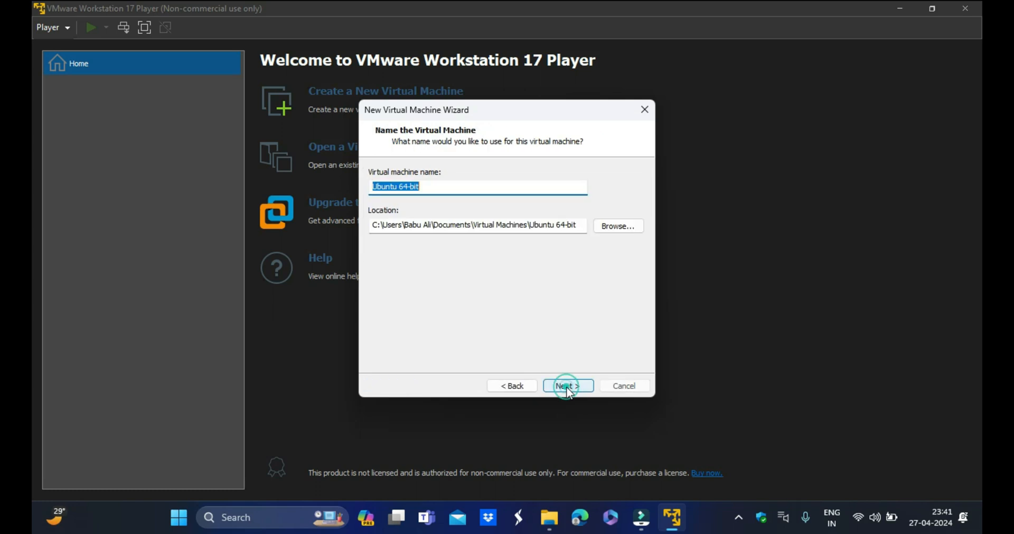
# - Name the virtual machine ubuntu linux
pyautogui.click(424, 188)
pyautogui.doubleClick(427, 188)
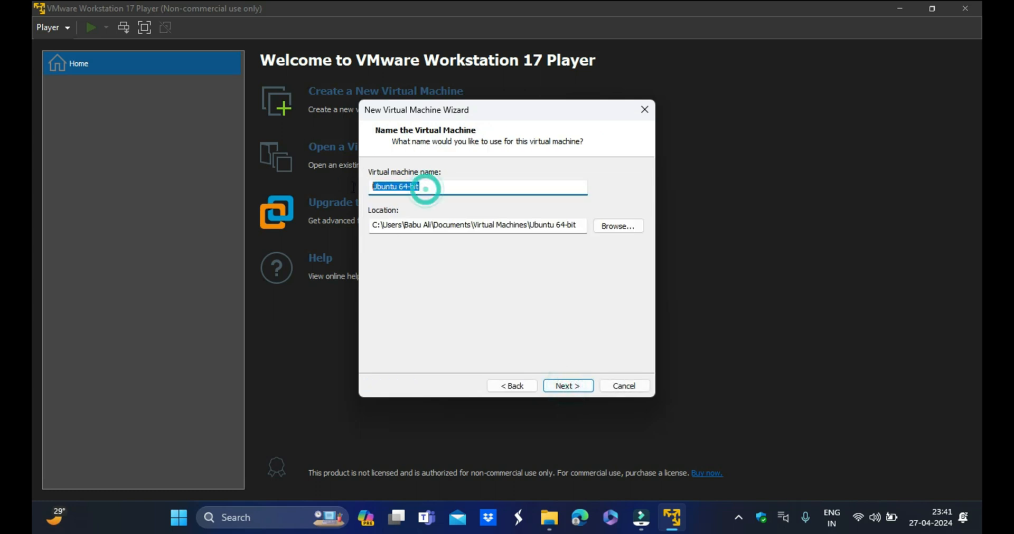
pyautogui.click(441, 186)
pyautogui.doubleClick(439, 186)
pyautogui.press('BackSpace')
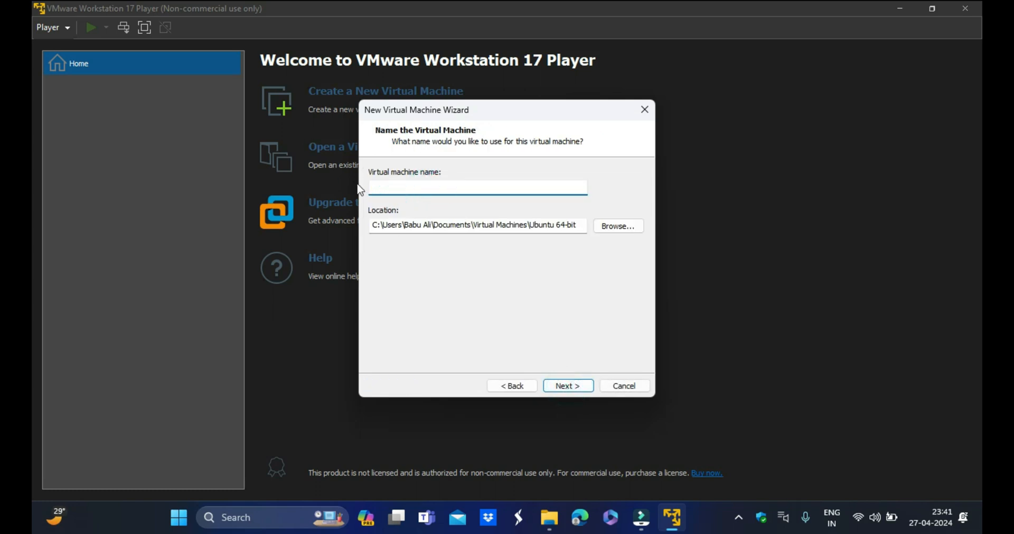
pyautogui.write('ubuntu linux')
pyautogui.click(512, 192)
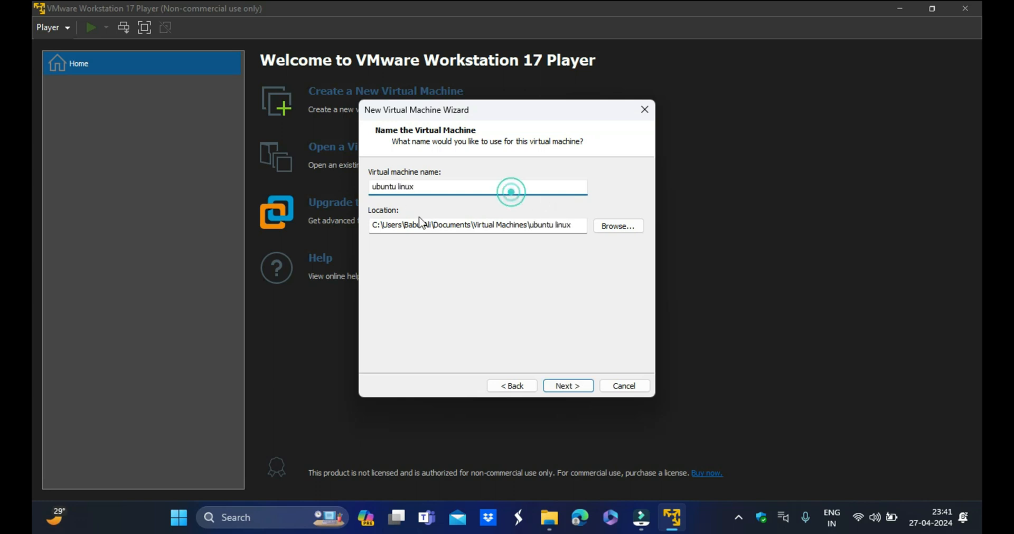
pyautogui.click(372, 213)
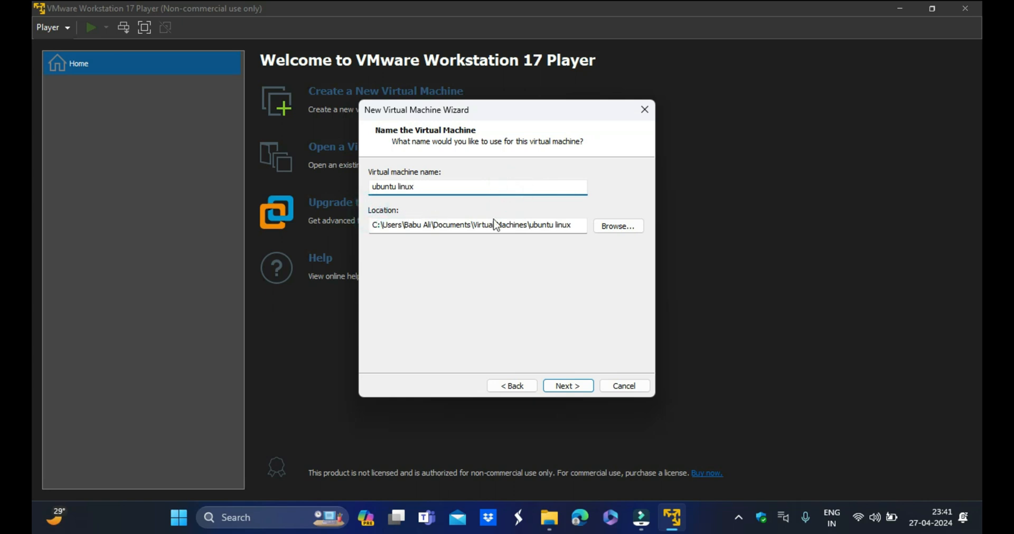
pyautogui.click(574, 224)
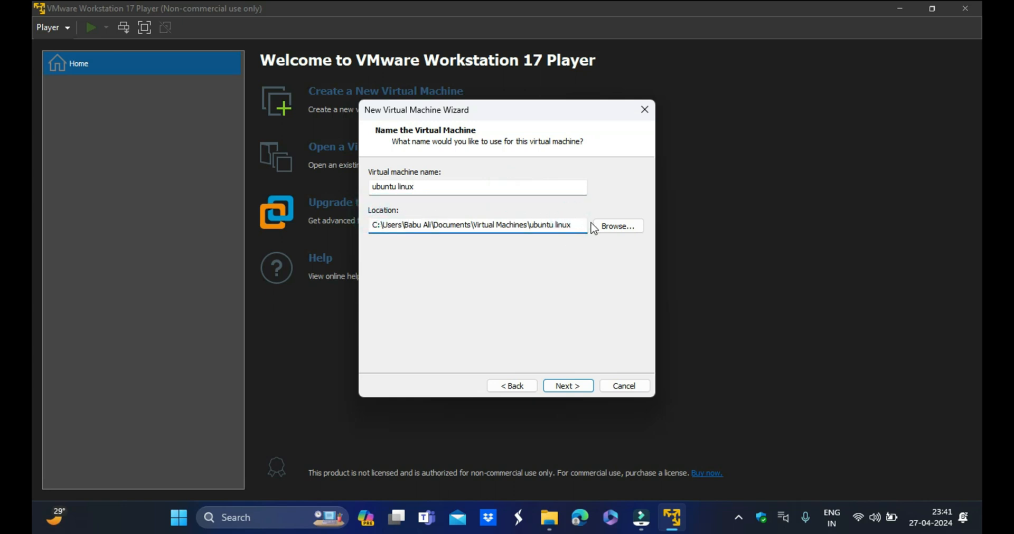
# - Create a new folder named Ubuntulinux on Local Disk (D:) in File Explorer
pyautogui.click(550, 517)
pyautogui.scroll(-3, 124, 278)
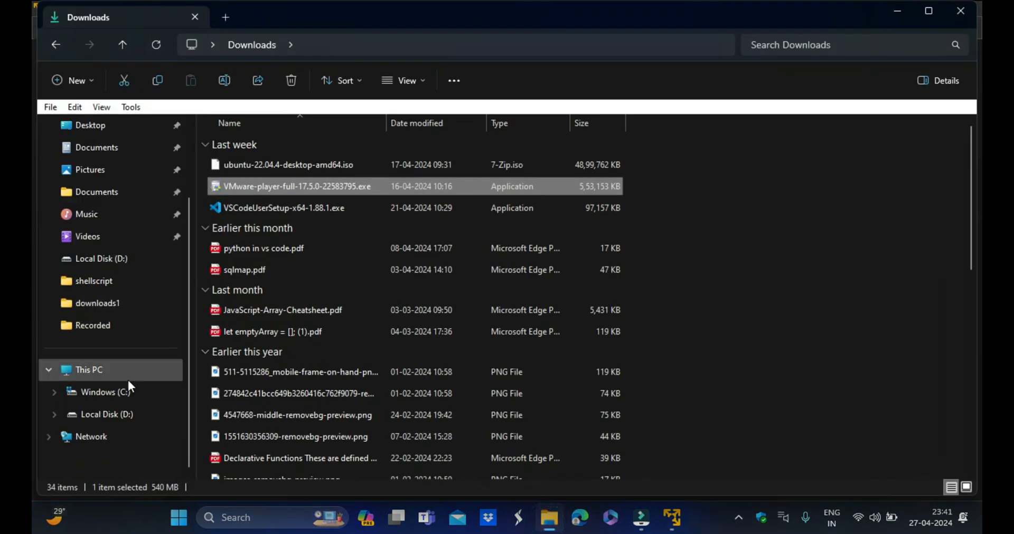
pyautogui.click(97, 370)
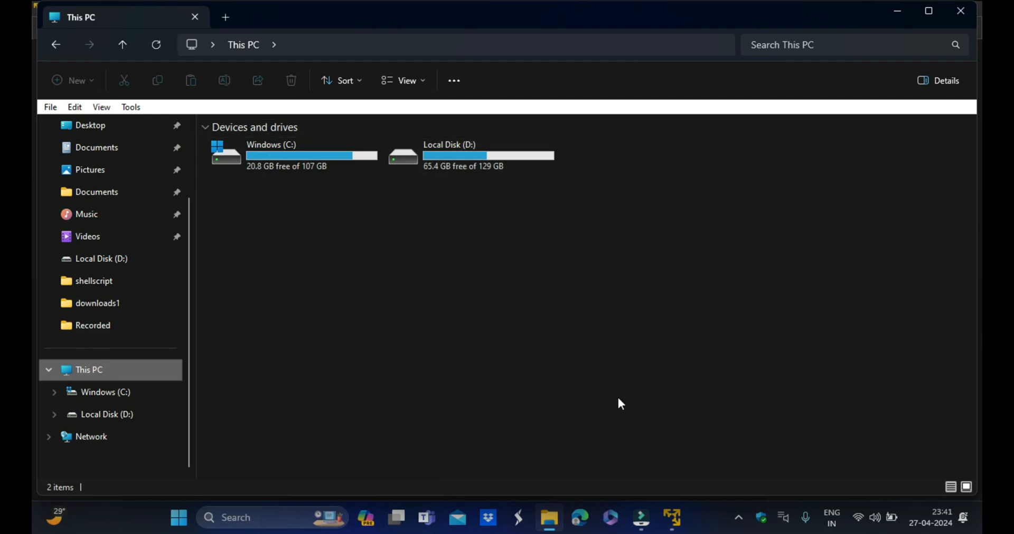
pyautogui.doubleClick(467, 161)
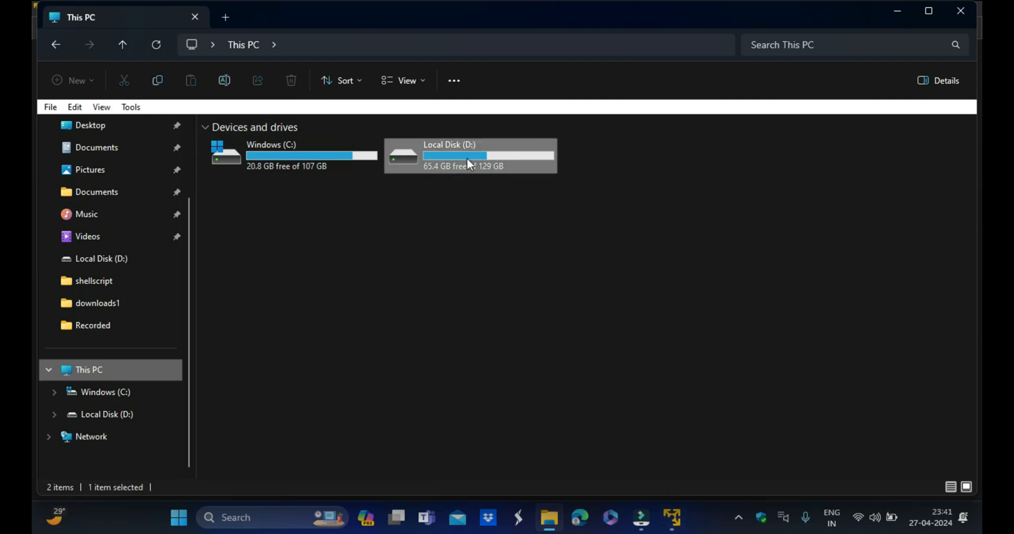
pyautogui.rightClick(323, 422)
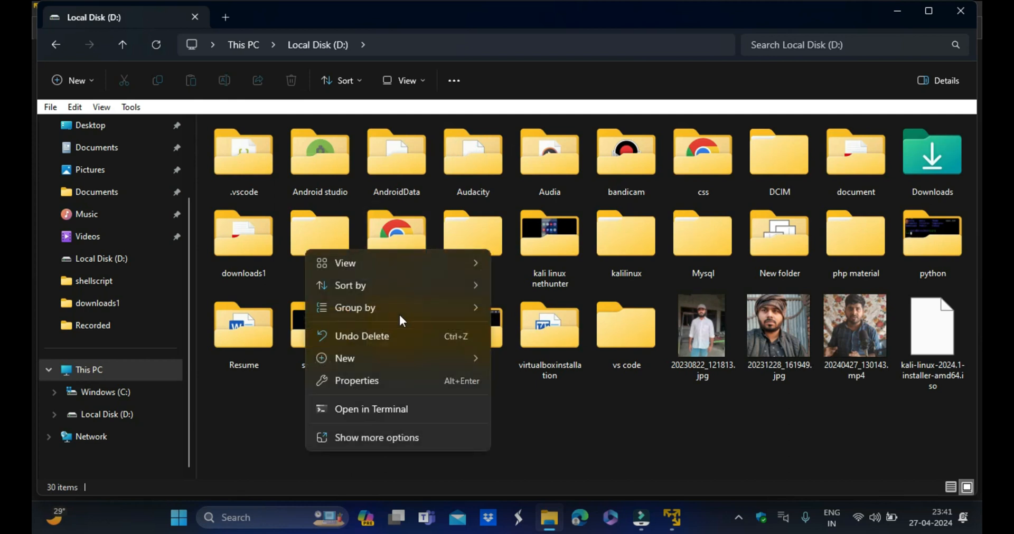
pyautogui.click(353, 357)
pyautogui.click(523, 178)
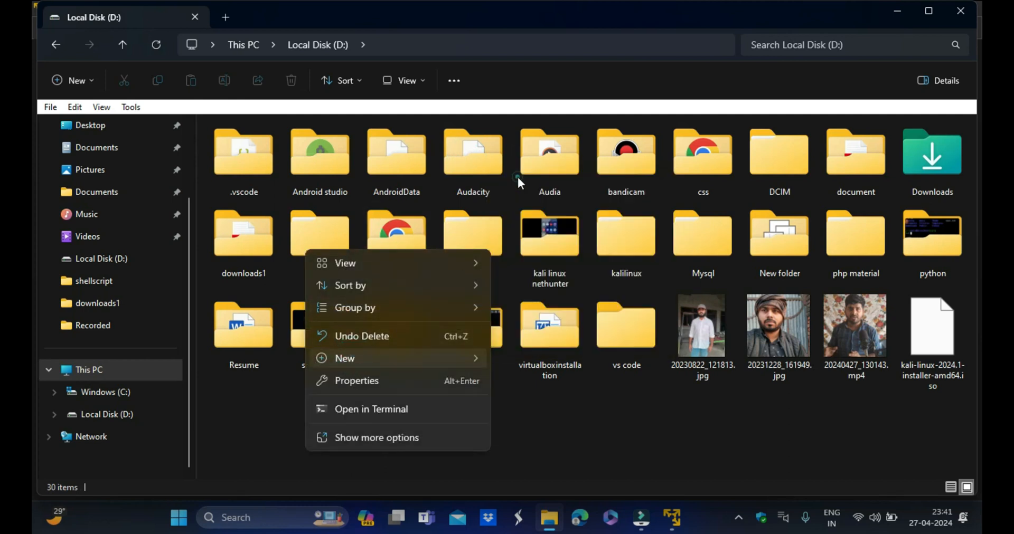
pyautogui.press('BackSpace')
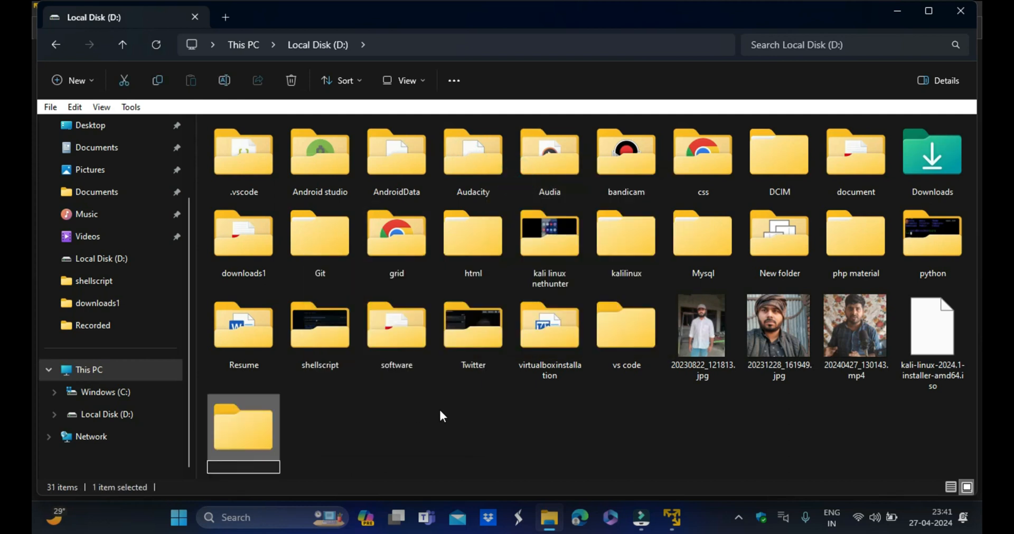
pyautogui.write('Ubuntulinux')
pyautogui.press('Return')
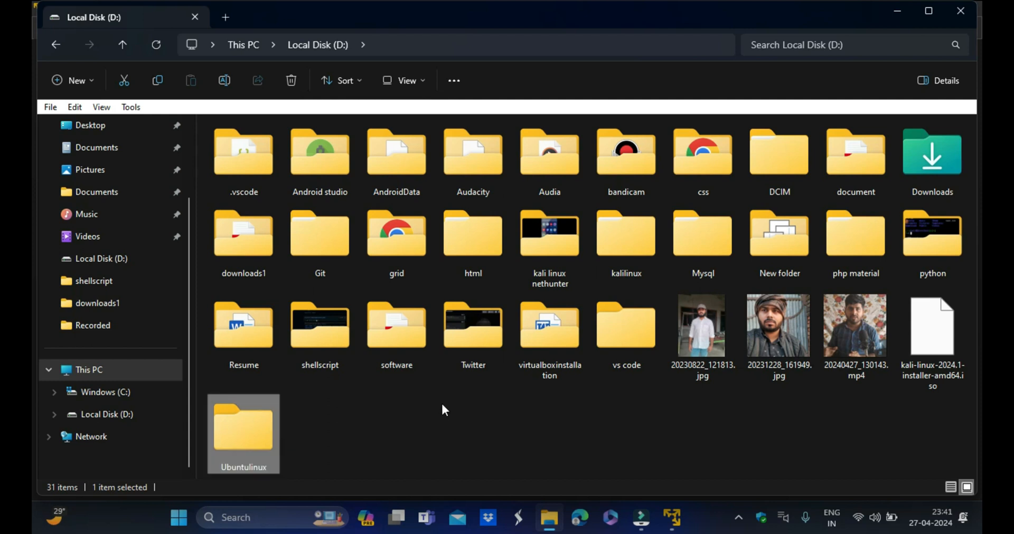
pyautogui.click(490, 416)
pyautogui.click(672, 518)
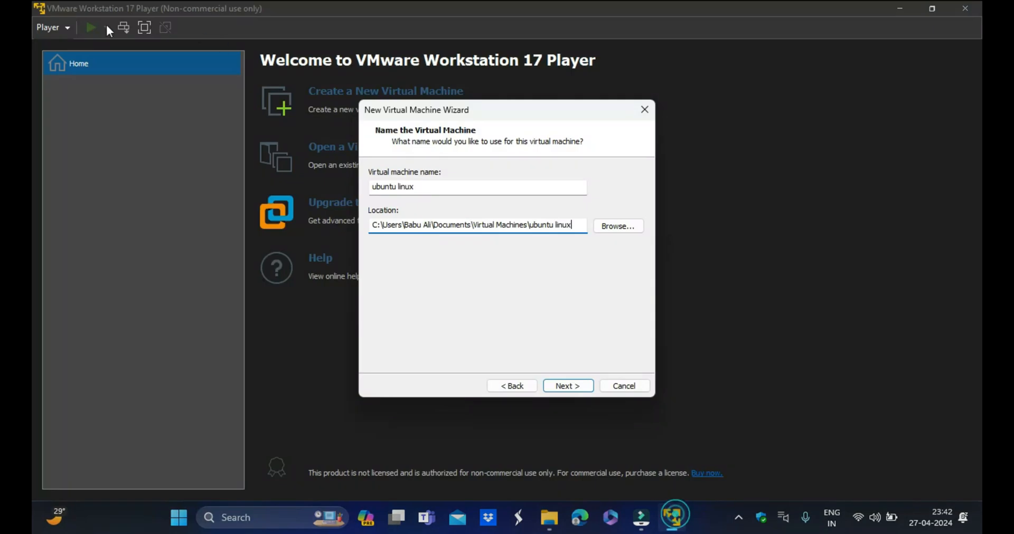
pyautogui.moveTo(574, 222); pyautogui.dragTo(372, 226)
pyautogui.click(580, 224)
pyautogui.click(554, 524)
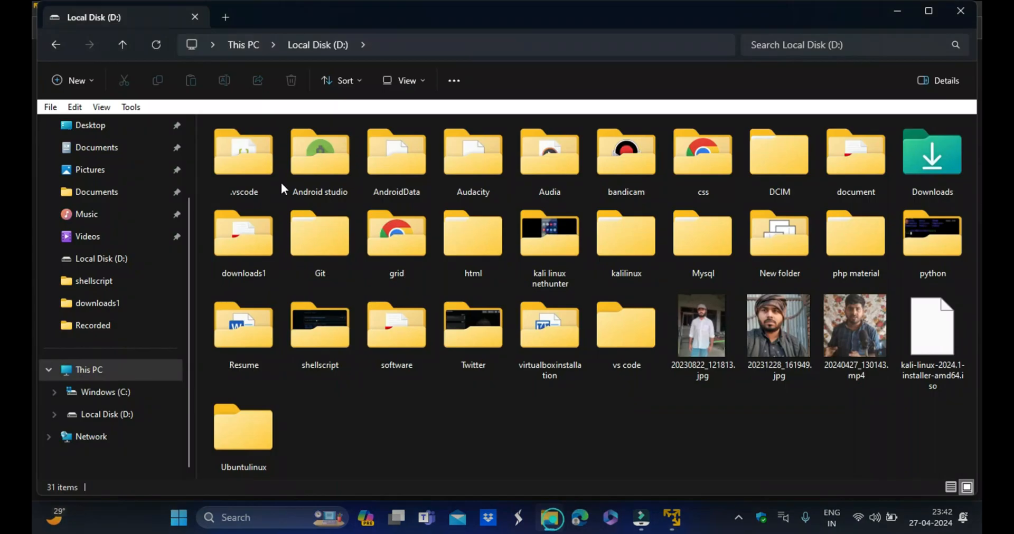
pyautogui.click(110, 377)
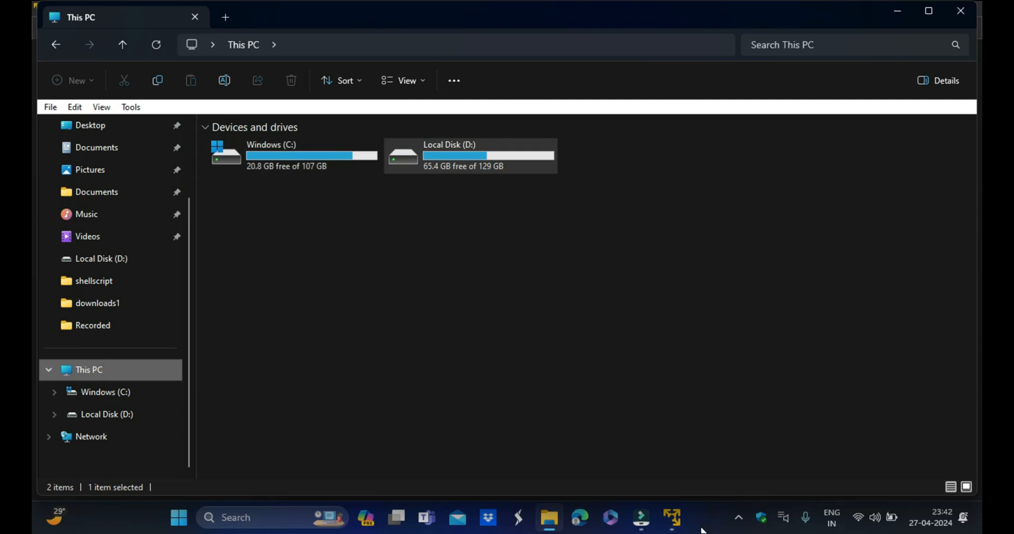
pyautogui.click(672, 517)
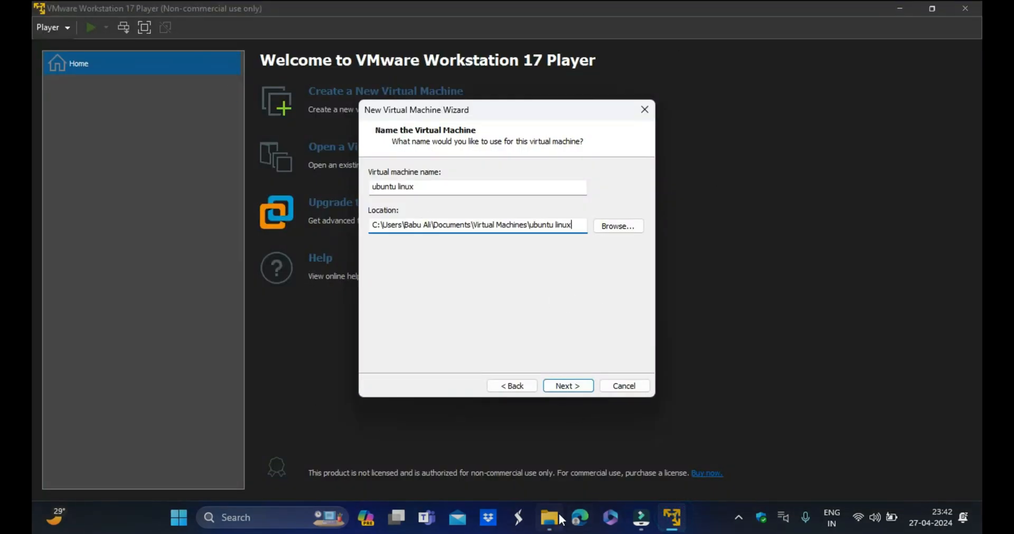
pyautogui.click(561, 520)
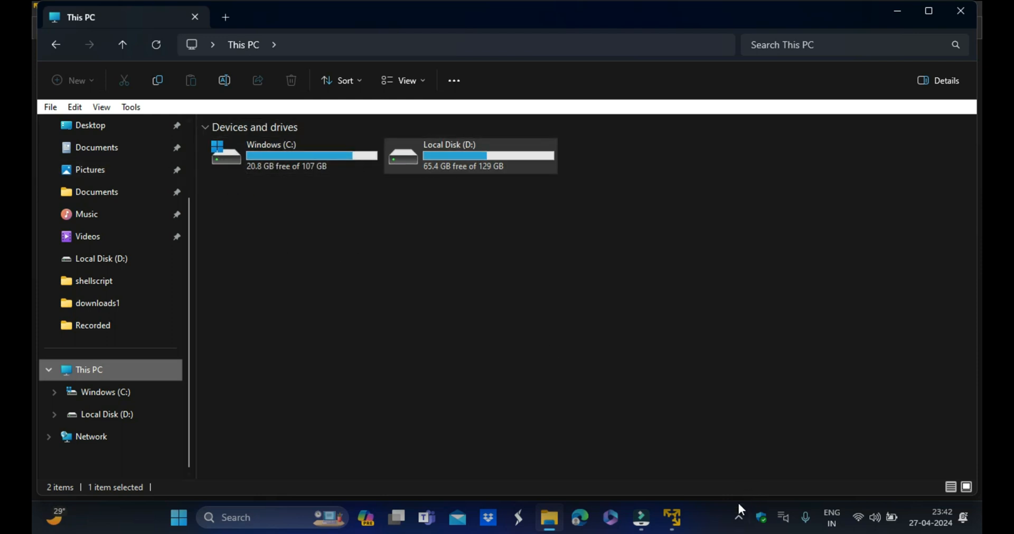
pyautogui.click(673, 516)
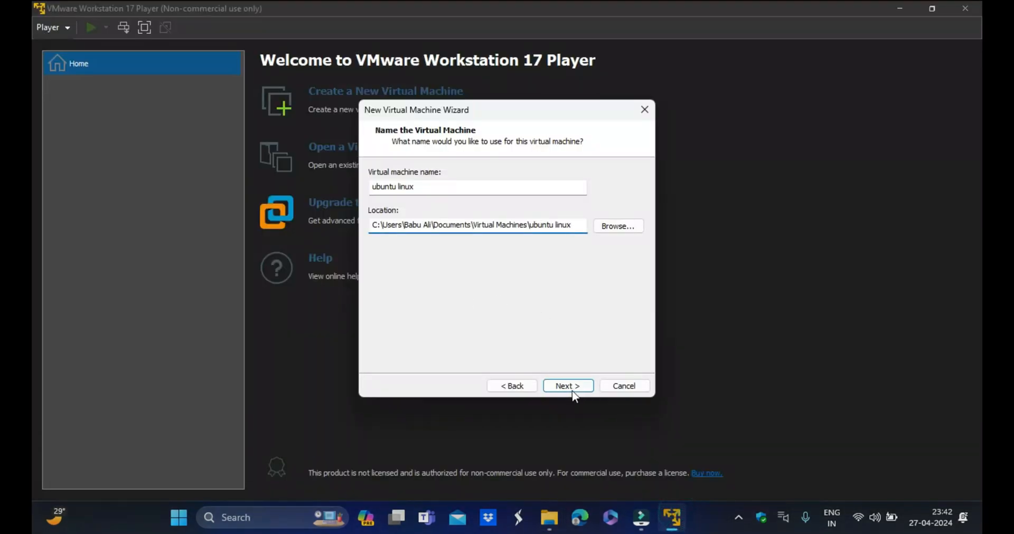
pyautogui.click(549, 517)
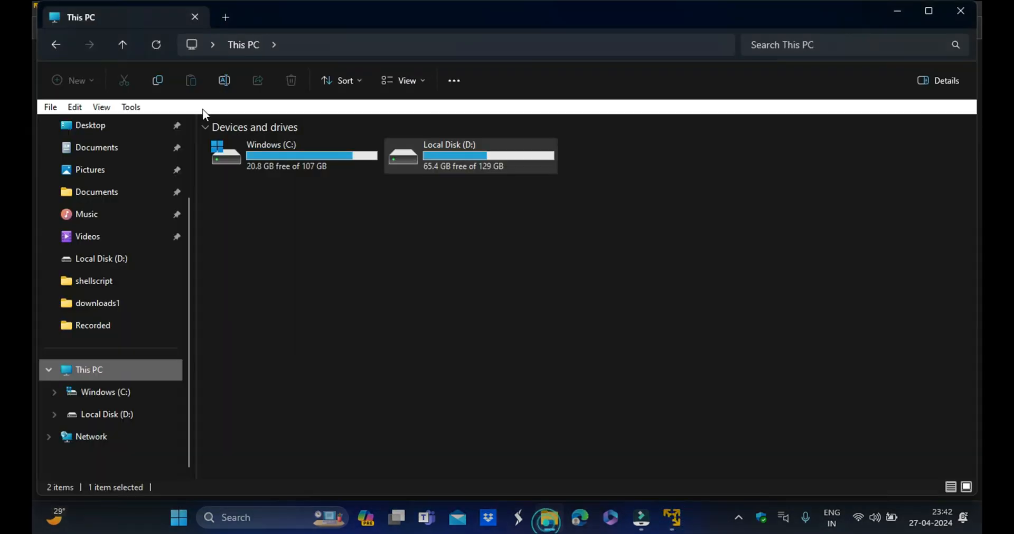
pyautogui.click(429, 172)
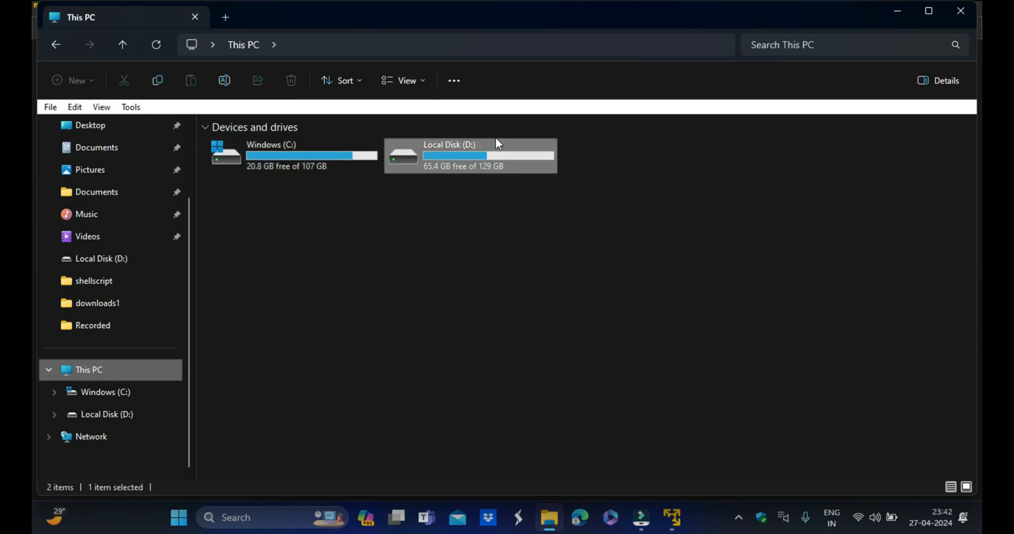
pyautogui.moveTo(479, 164)
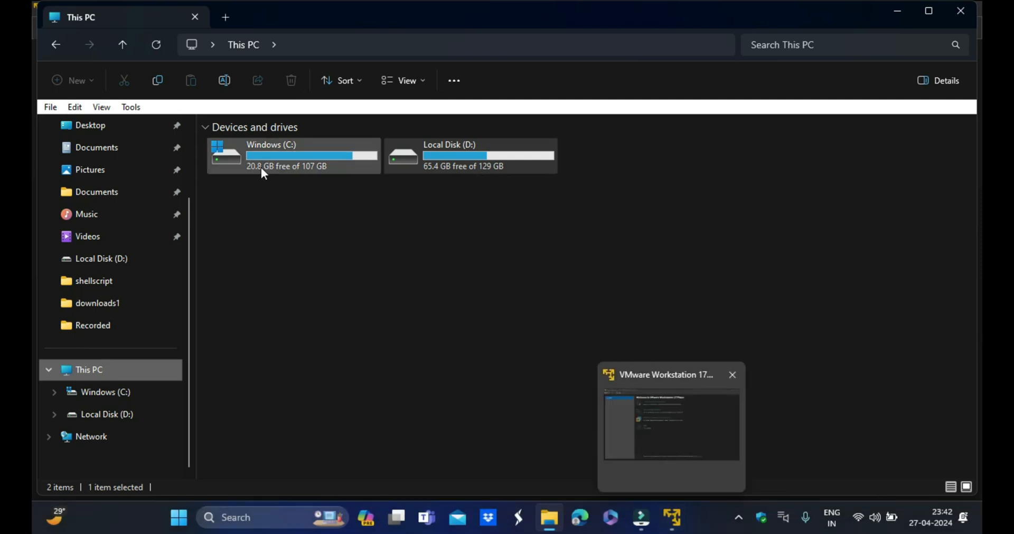
pyautogui.click(671, 508)
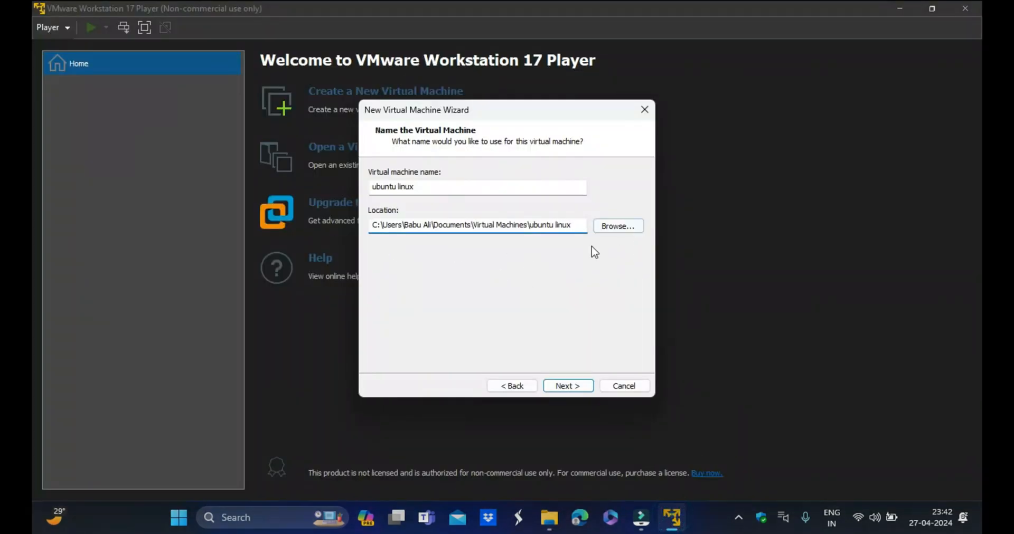
# - Browse to the Ubuntulinux folder on Local Disk (D:) as the virtual machine location and continue
pyautogui.click(626, 226)
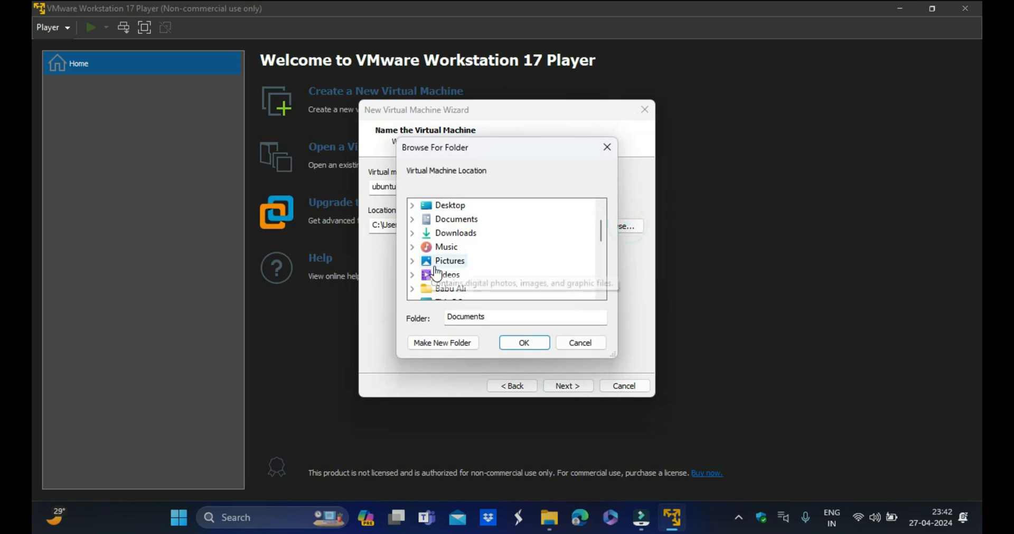
pyautogui.scroll(-2, 478, 272)
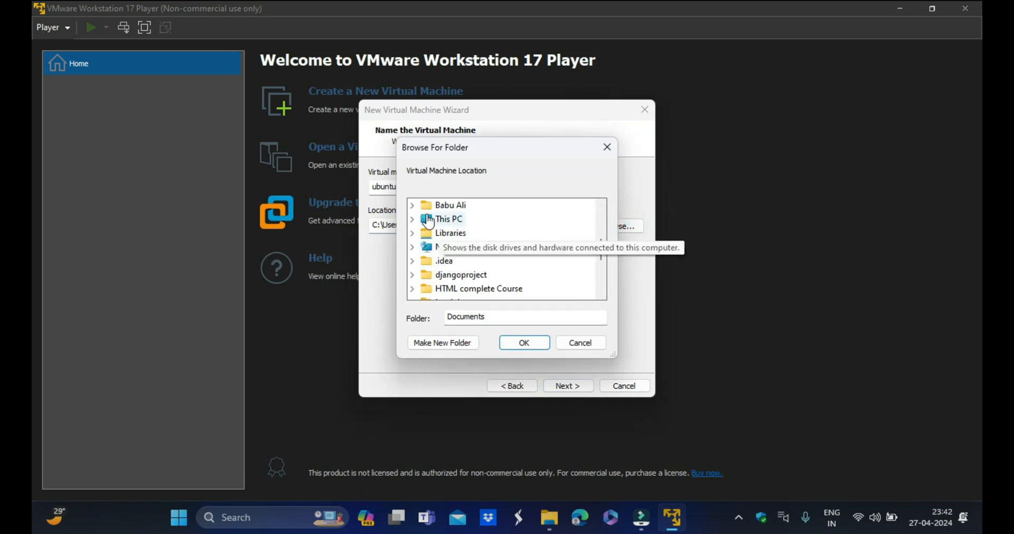
pyautogui.click(448, 222)
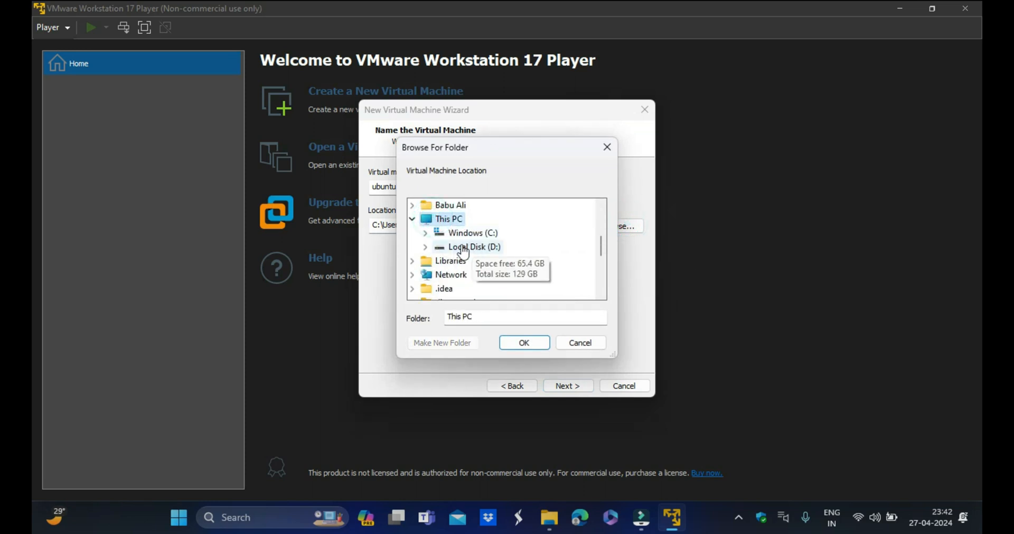
pyautogui.click(465, 246)
pyautogui.scroll(-1, 507, 275)
pyautogui.scroll(-3, 502, 273)
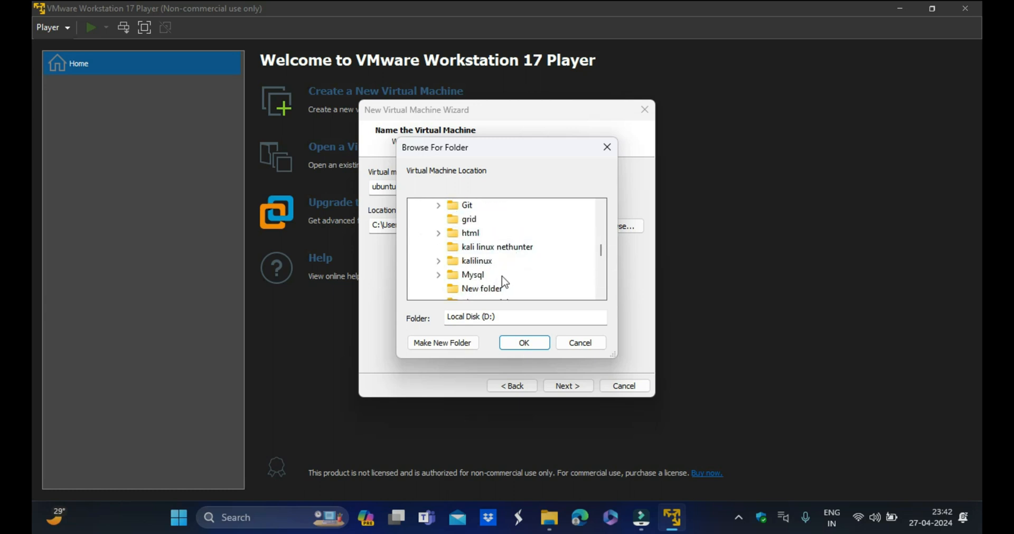
pyautogui.scroll(-2, 507, 264)
pyautogui.scroll(-1, 491, 280)
pyautogui.click(470, 261)
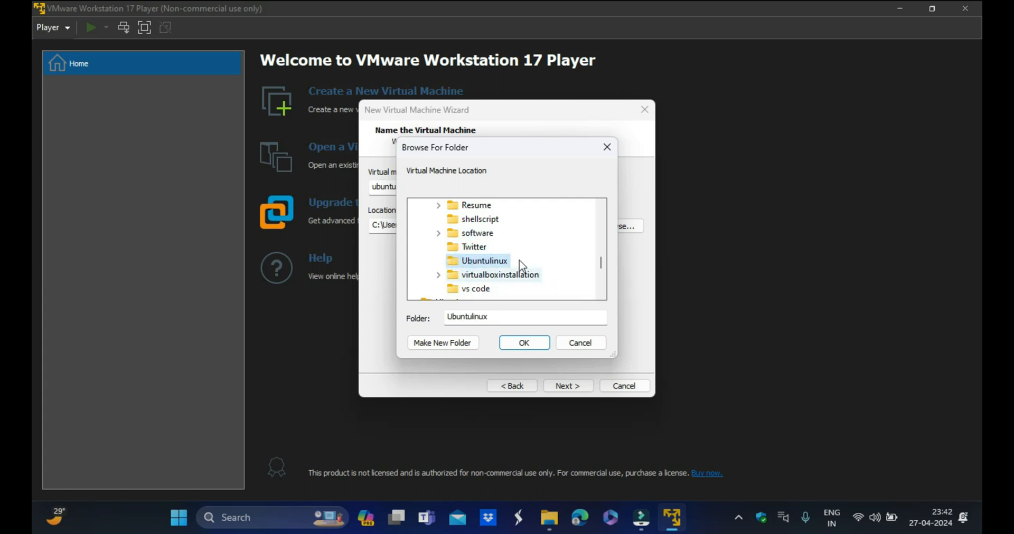
pyautogui.click(528, 347)
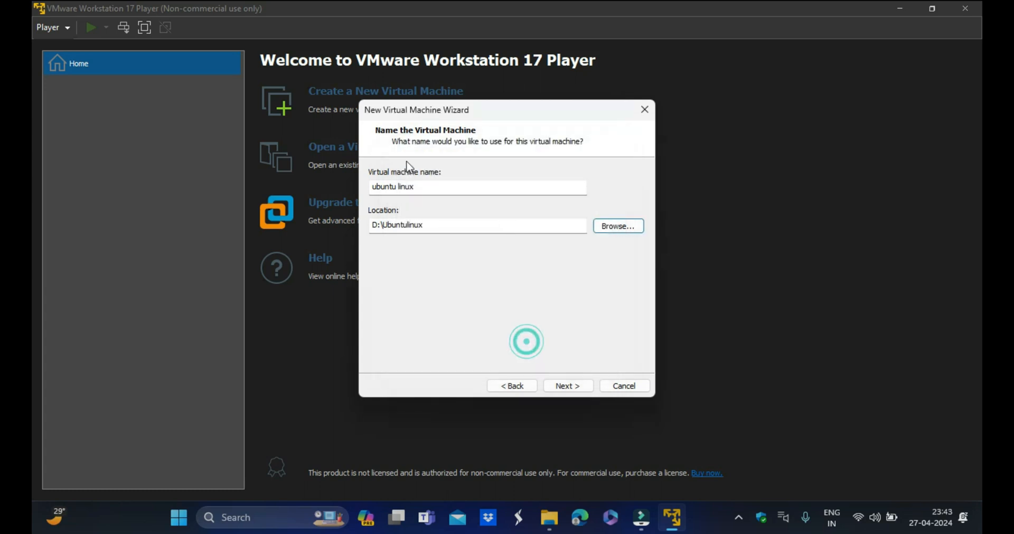
pyautogui.click(573, 387)
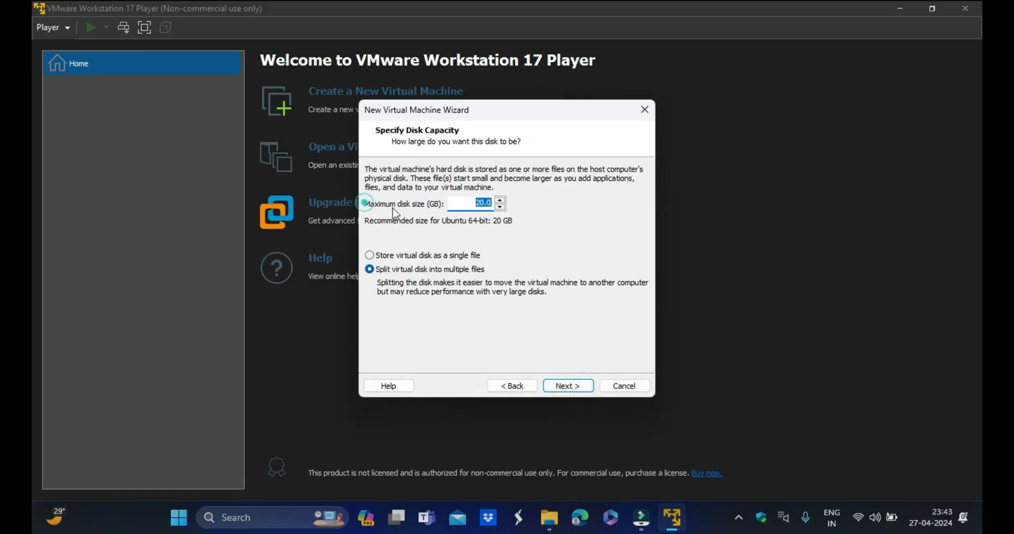
# - Set the maximum disk size to 25 GB, keep the split-disk option, and finish creating the virtual machine
pyautogui.click(482, 203)
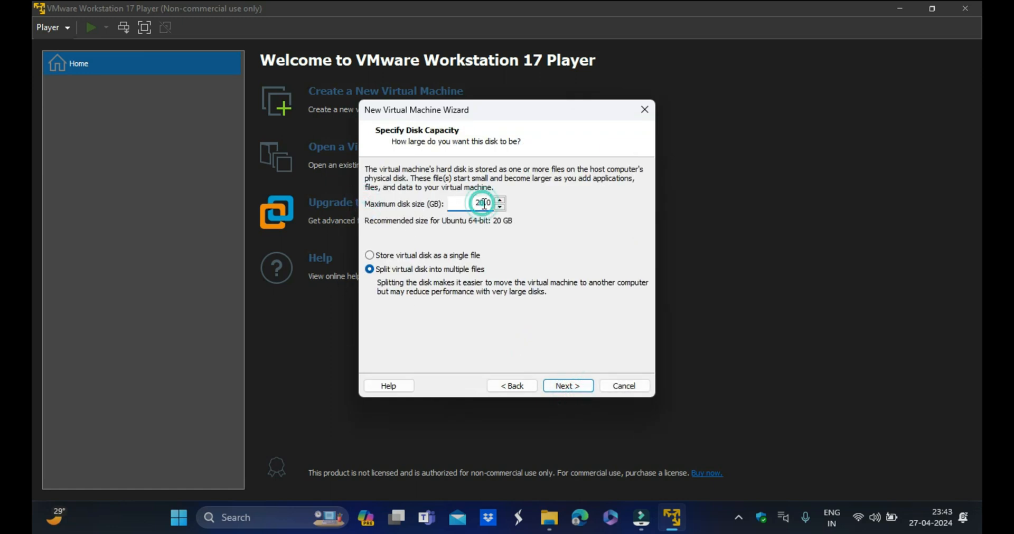
pyautogui.write('5')
pyautogui.doubleClick(478, 201)
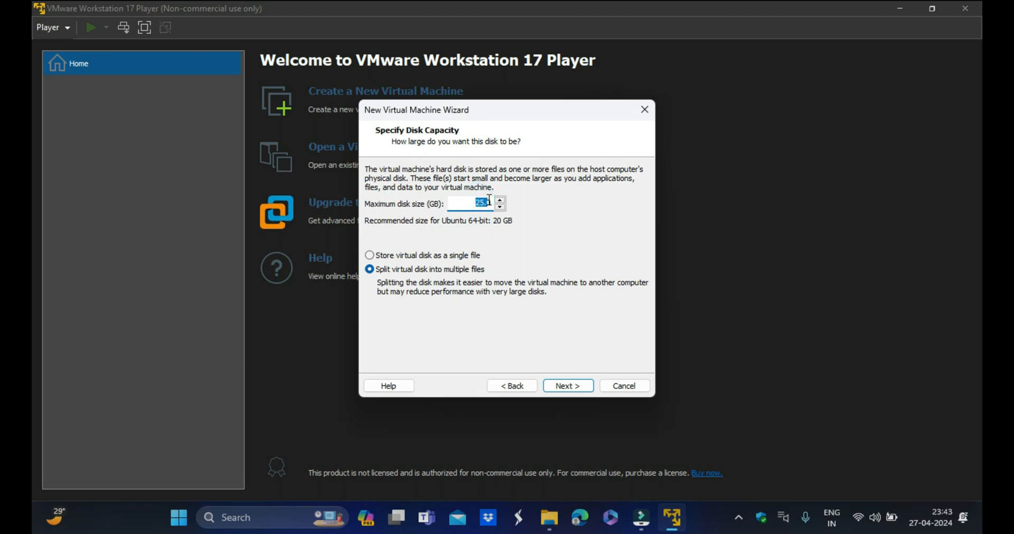
pyautogui.click(470, 204)
pyautogui.click(568, 388)
pyautogui.scroll(-1, 475, 248)
pyautogui.scroll(1, 509, 253)
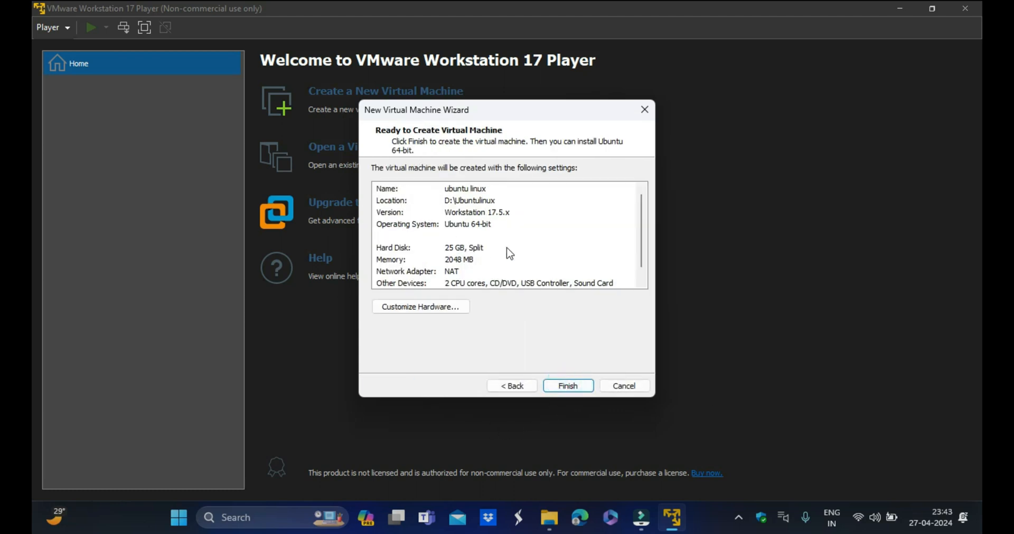
pyautogui.click(568, 386)
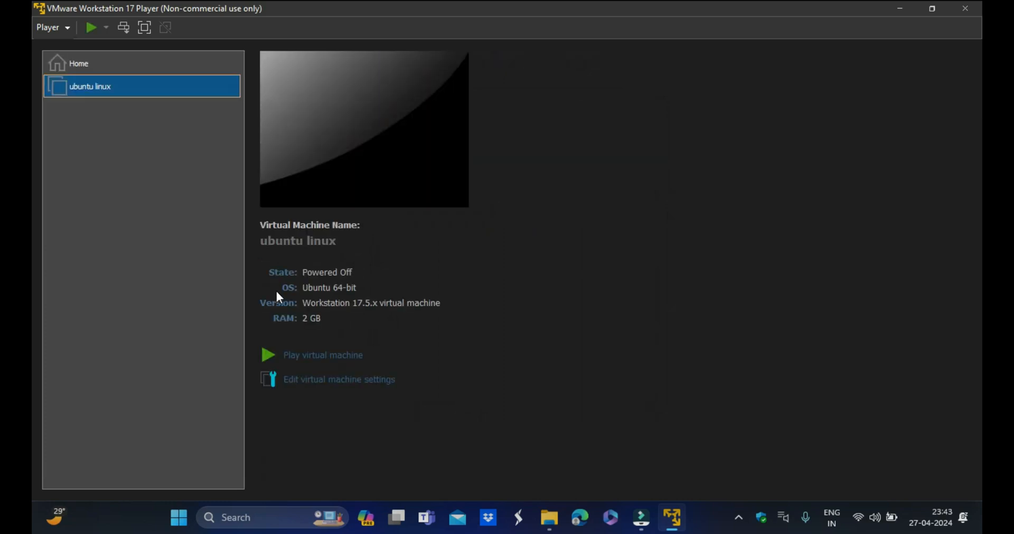
# - Open the virtual machine settings and raise its memory to about 2.9 GB
pyautogui.click(352, 383)
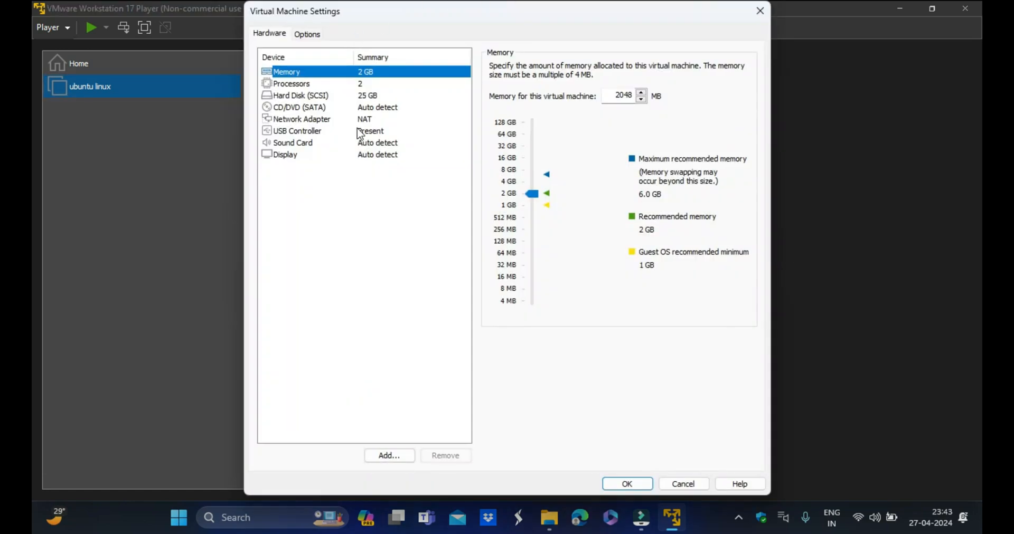
pyautogui.click(487, 97)
pyautogui.moveTo(631, 97); pyautogui.dragTo(614, 93)
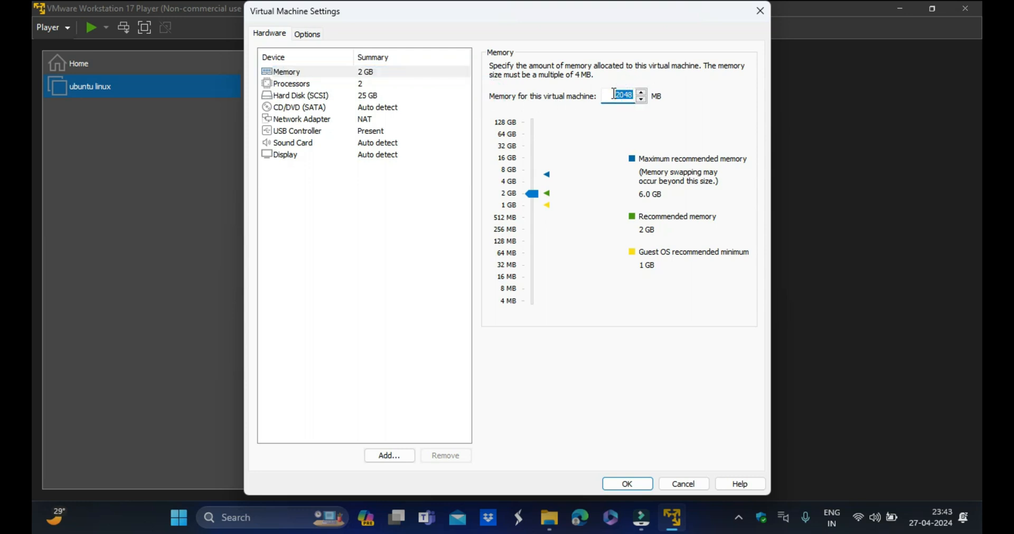
pyautogui.click(681, 138)
pyautogui.click(628, 92)
pyautogui.moveTo(615, 95); pyautogui.dragTo(632, 95)
pyautogui.press('BackSpace')
pyautogui.click(625, 122)
pyautogui.click(602, 202)
pyautogui.click(646, 218)
pyautogui.click(305, 83)
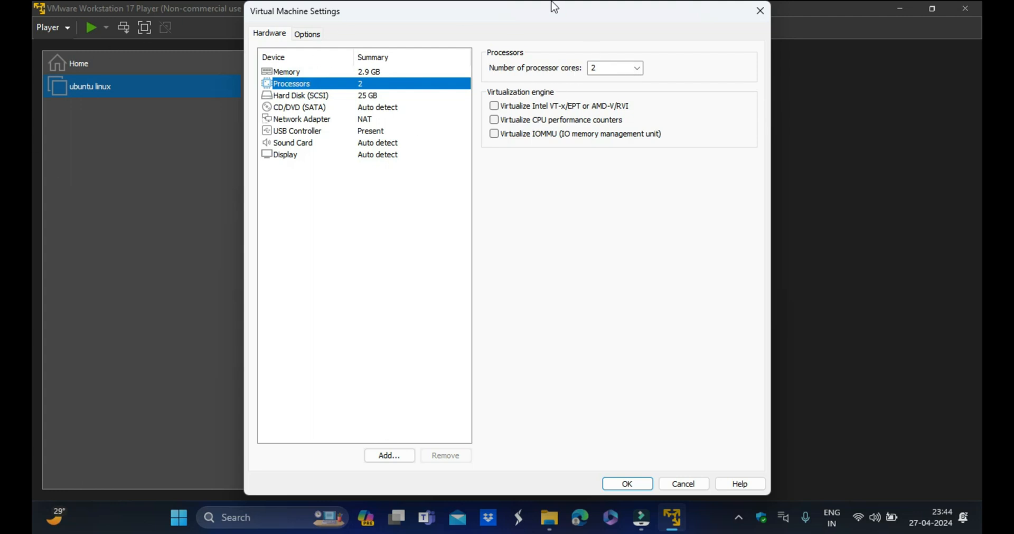
pyautogui.click(549, 517)
pyautogui.scroll(2, 88, 324)
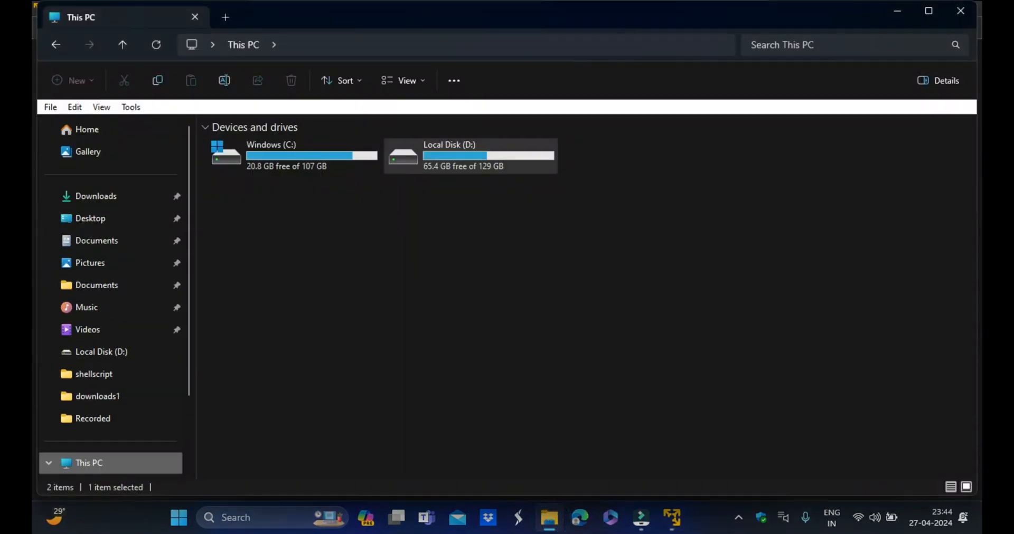
pyautogui.click(960, 11)
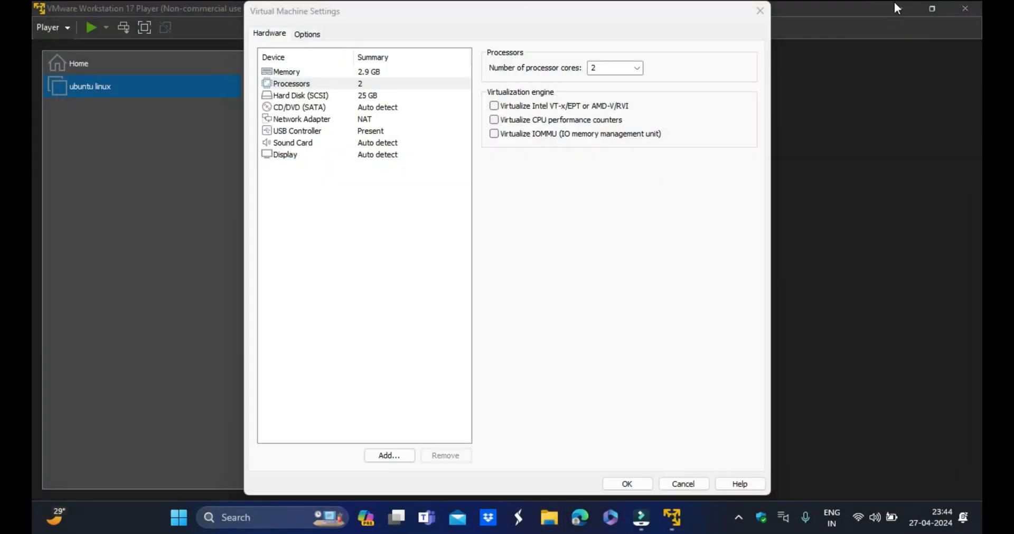
# - Open Task Manager's Performance view to check the host's processor resources
pyautogui.click(253, 517)
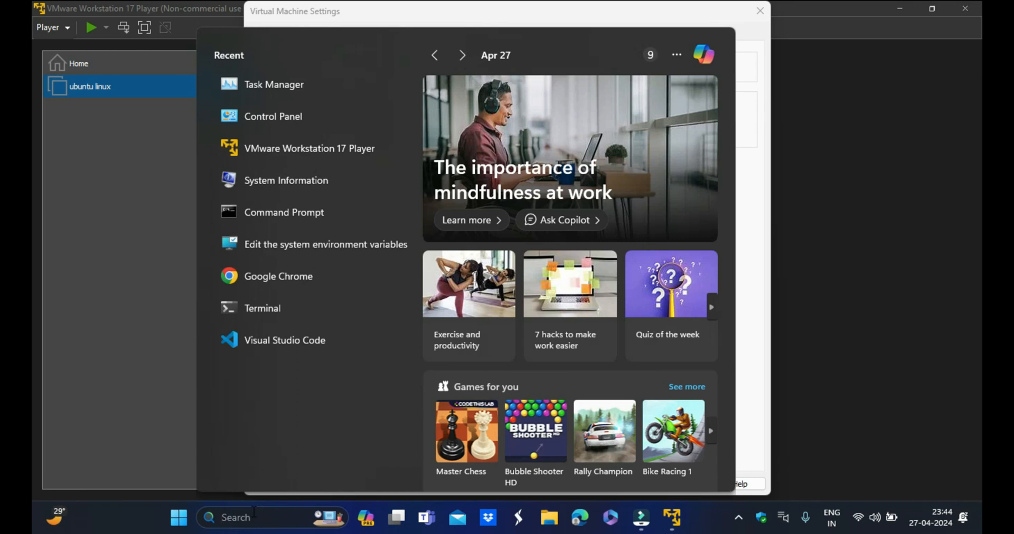
pyautogui.write('task')
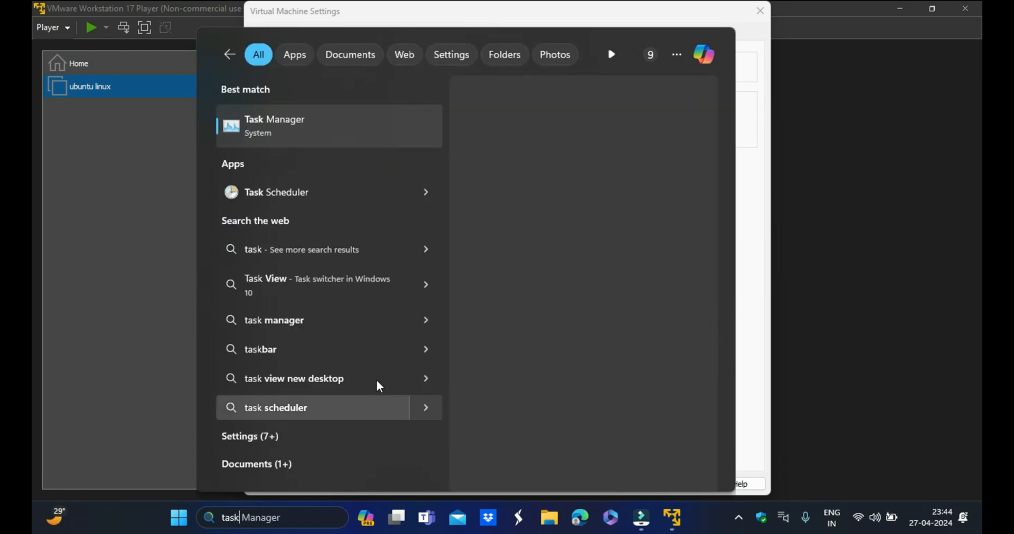
pyautogui.press('Return')
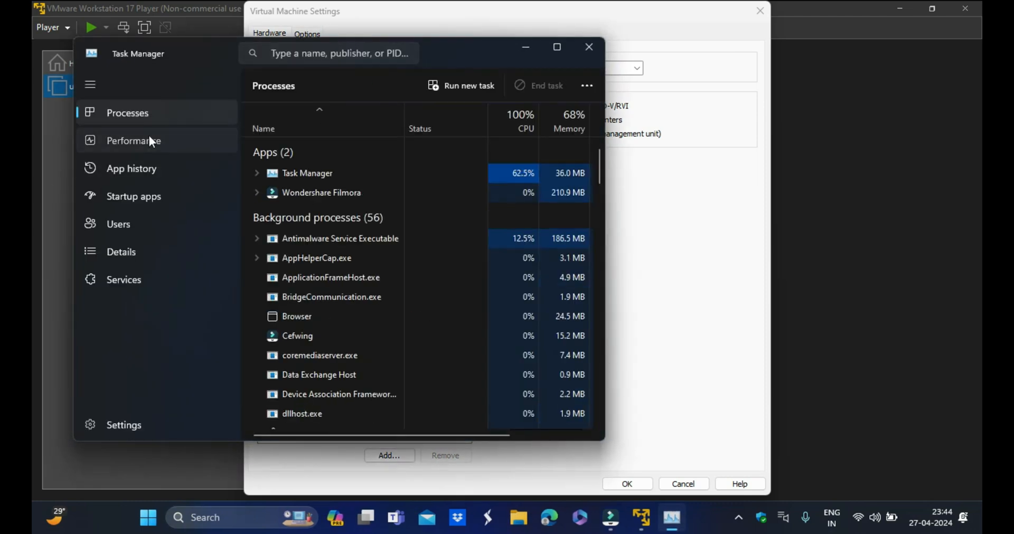
pyautogui.click(149, 138)
pyautogui.click(556, 47)
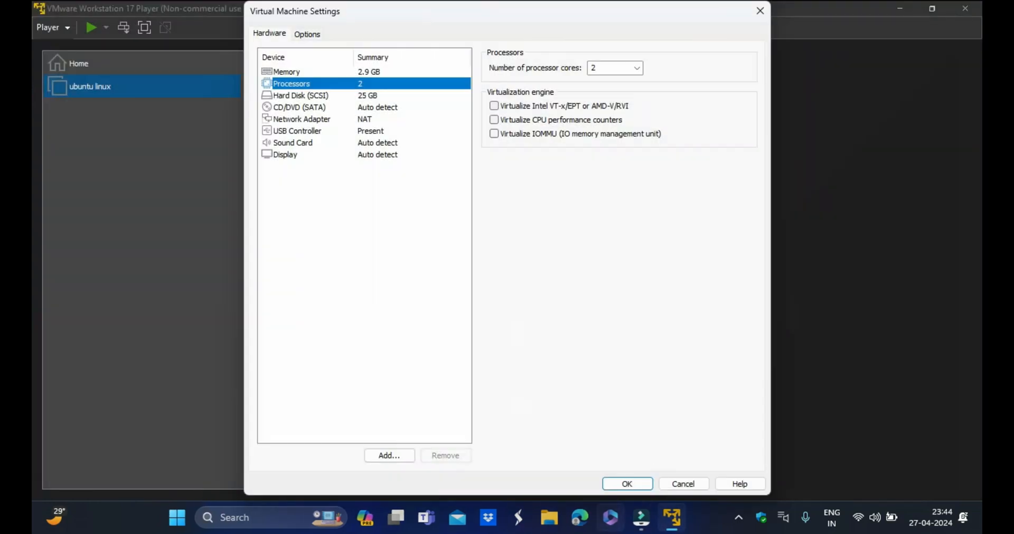
# - Set the virtual machine's number of processor cores to 1
pyautogui.click(638, 70)
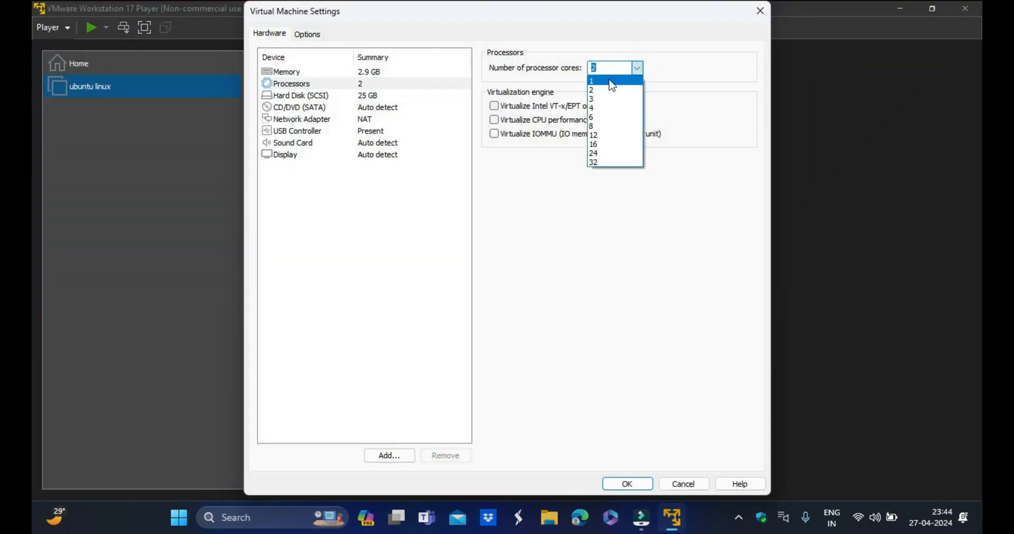
pyautogui.click(608, 79)
pyautogui.click(608, 65)
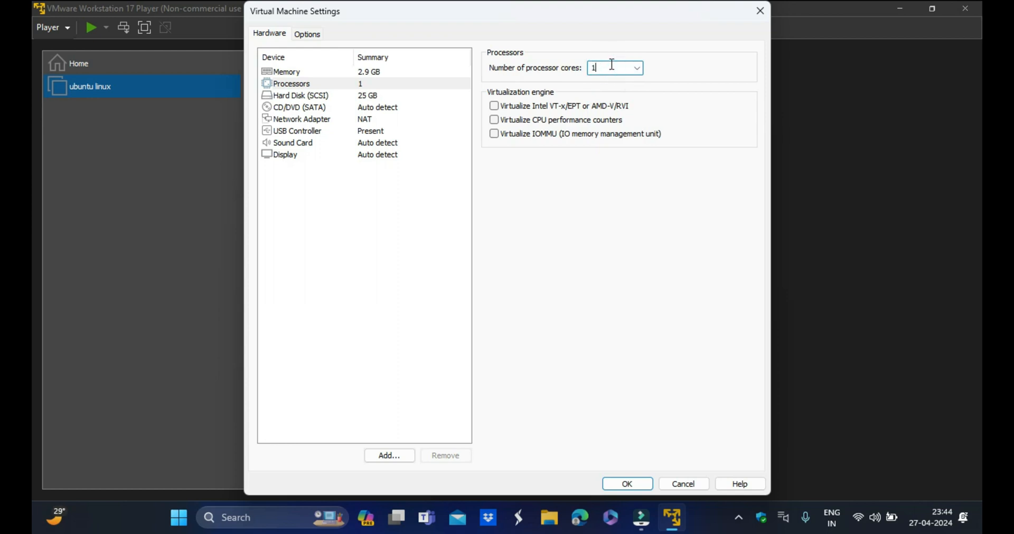
# - Attach ubuntu-22.04.4-desktop-amd64.iso from Downloads as the CD/DVD's ISO image file and save the settings
pyautogui.click(316, 96)
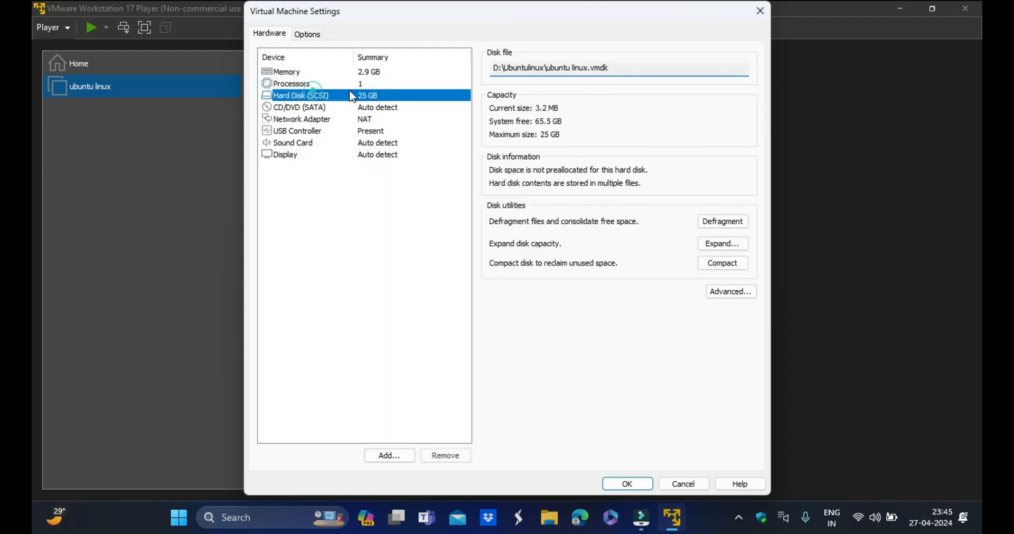
pyautogui.click(285, 109)
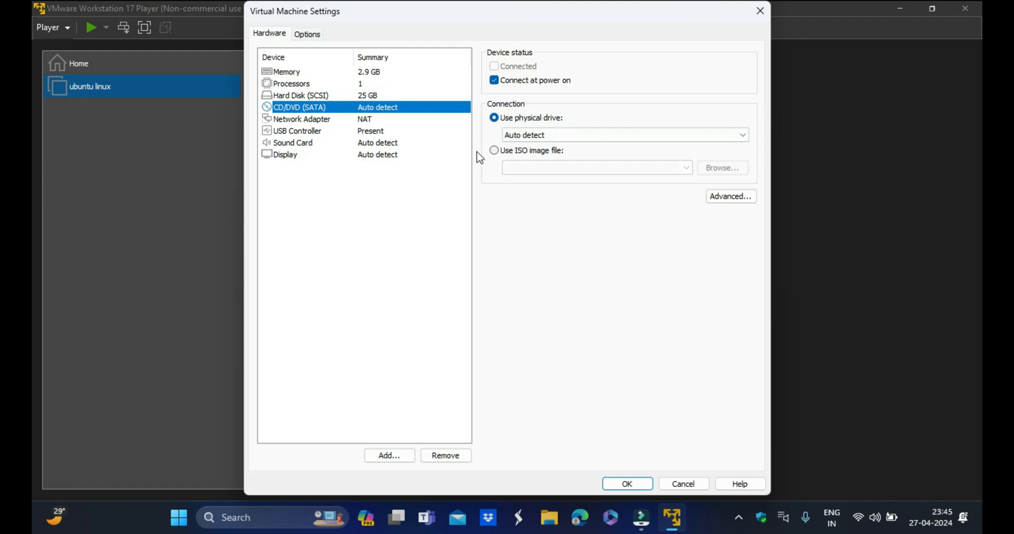
pyautogui.click(495, 151)
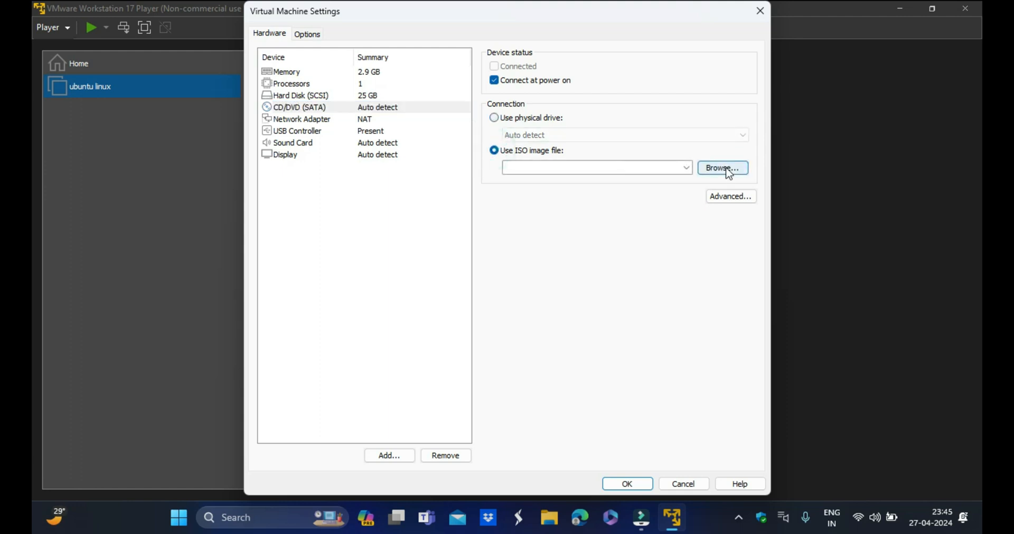
pyautogui.click(716, 172)
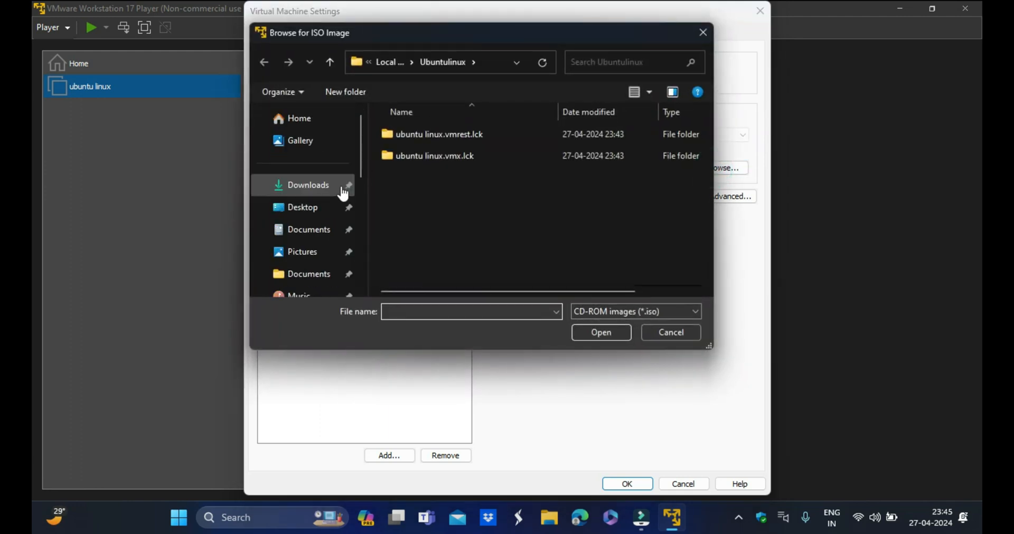
pyautogui.click(319, 193)
pyautogui.click(438, 159)
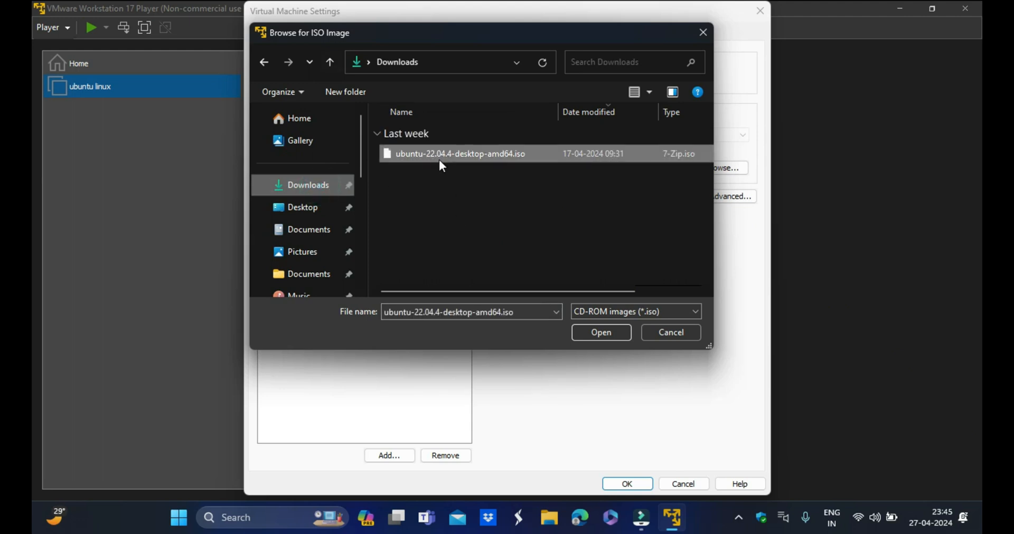
pyautogui.click(605, 333)
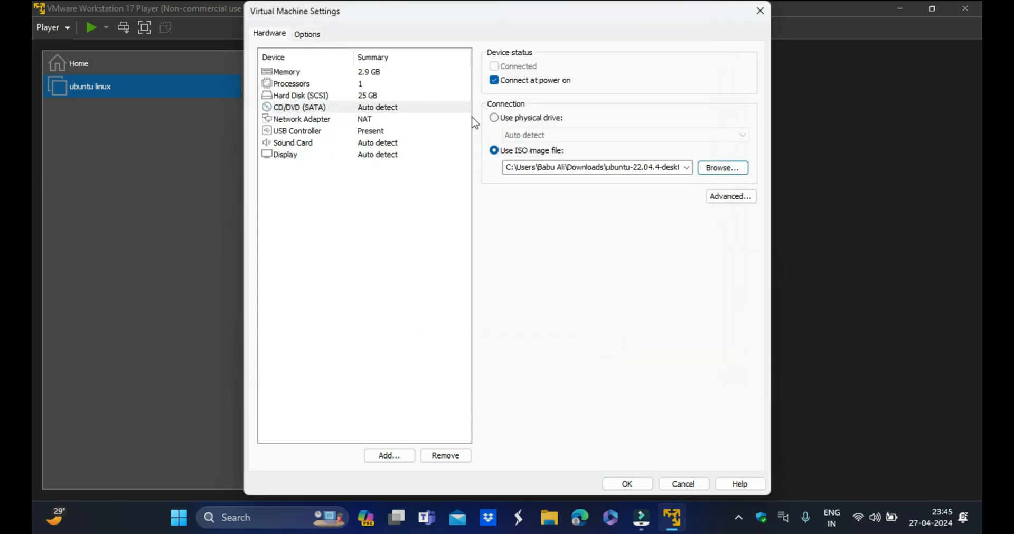
pyautogui.click(627, 485)
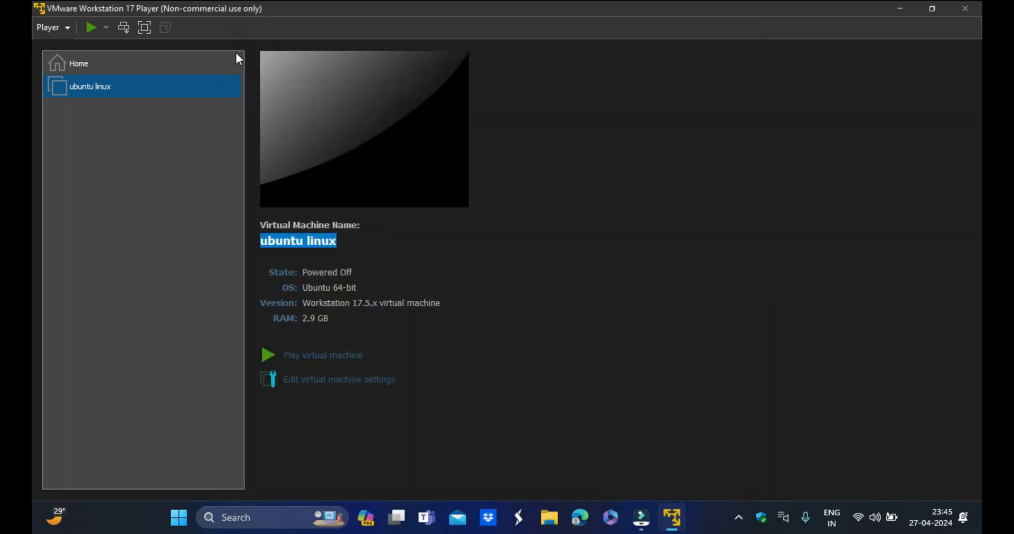
# - Power on the virtual machine and select Try or Install Ubuntu in the boot menu
pyautogui.click(327, 355)
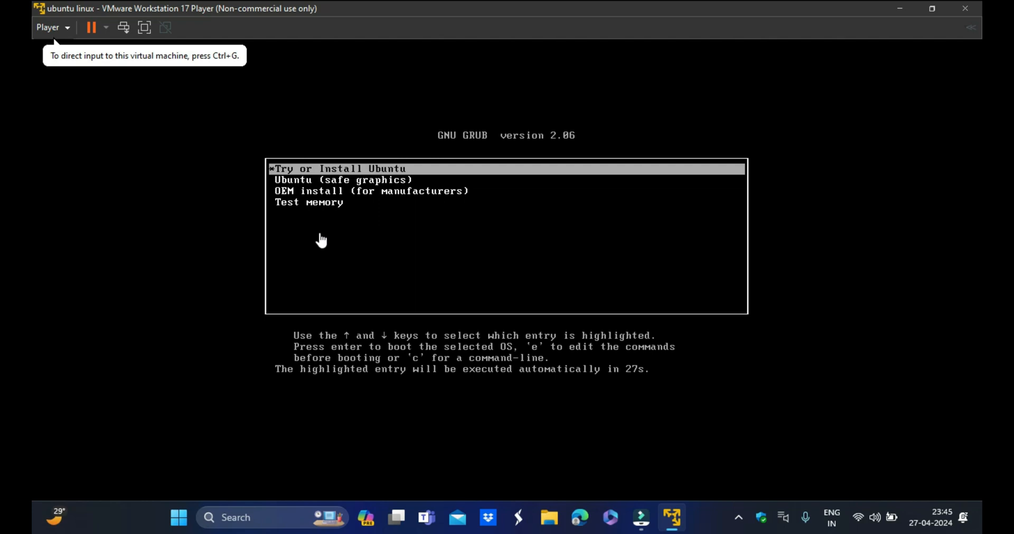
pyautogui.click(388, 170)
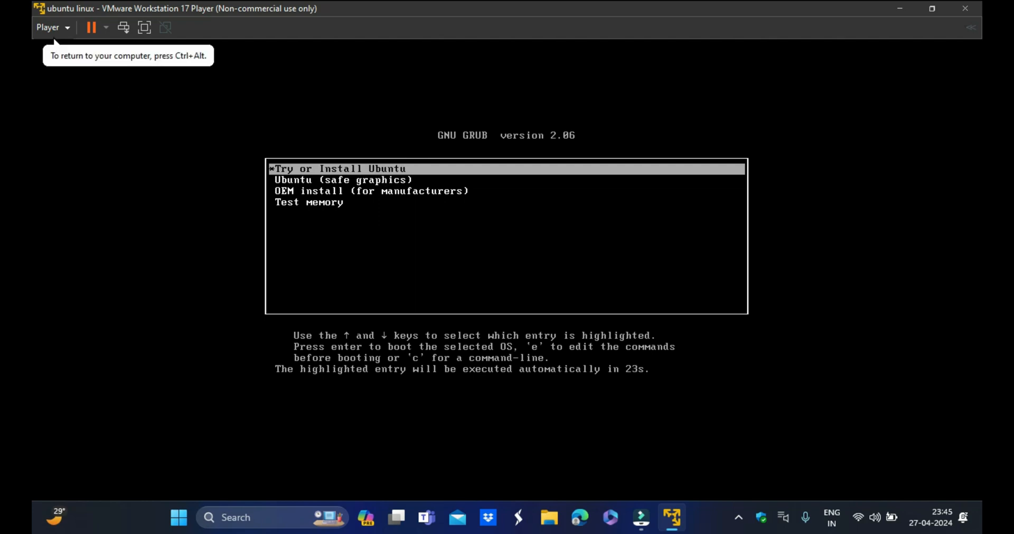
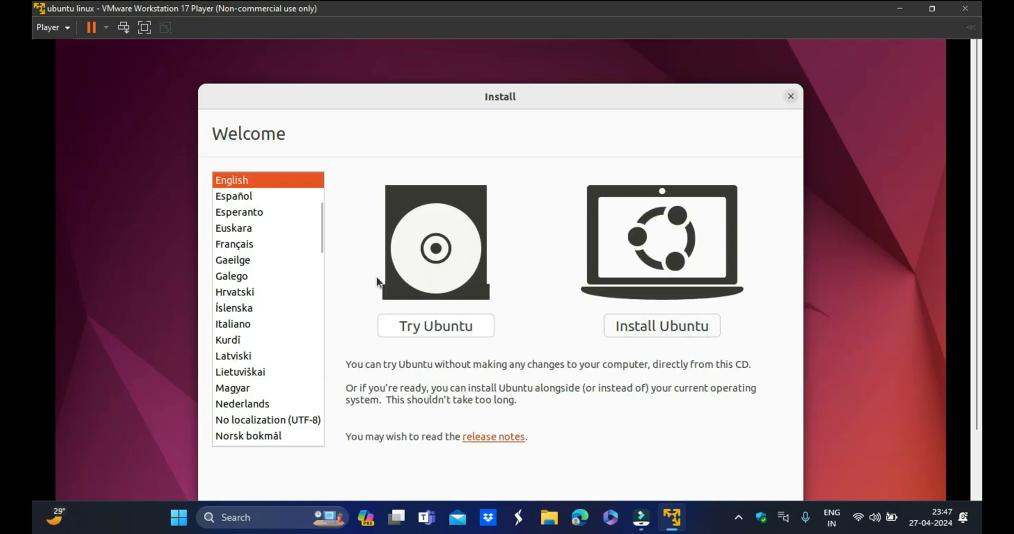
# - Start installing Ubuntu, keeping the English (US) keyboard layout and Normal installation with updates downloaded
pyautogui.click(663, 326)
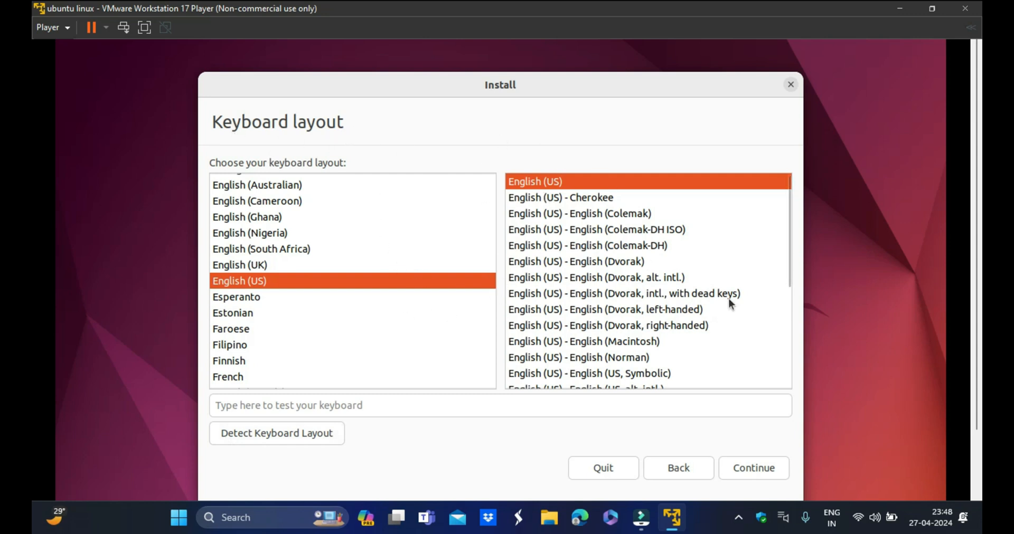
pyautogui.click(755, 467)
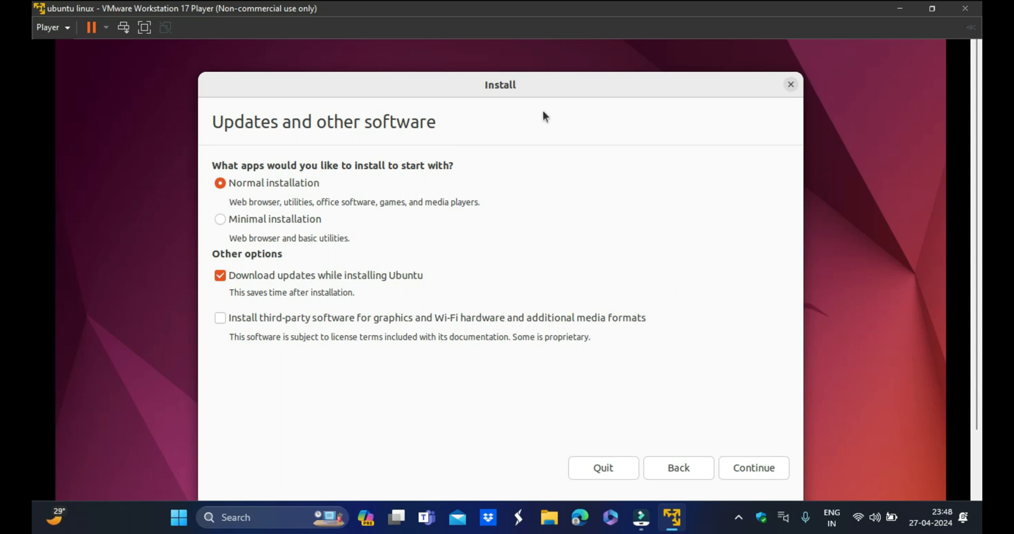
pyautogui.moveTo(549, 84); pyautogui.dragTo(550, 67)
pyautogui.click(749, 451)
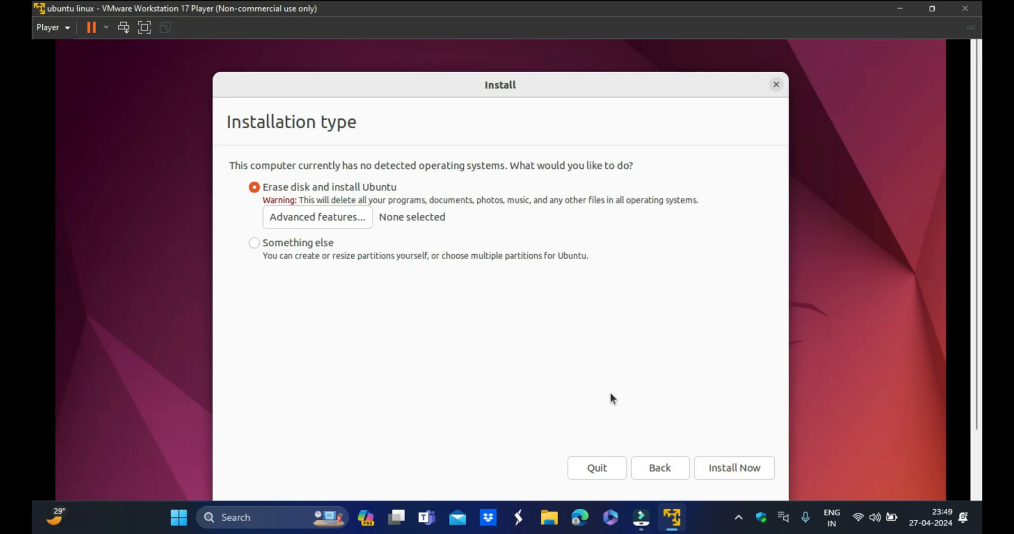
# - Examine the installation type options and the host's drives and free space in File Explorer
pyautogui.moveTo(255, 166); pyautogui.dragTo(655, 178)
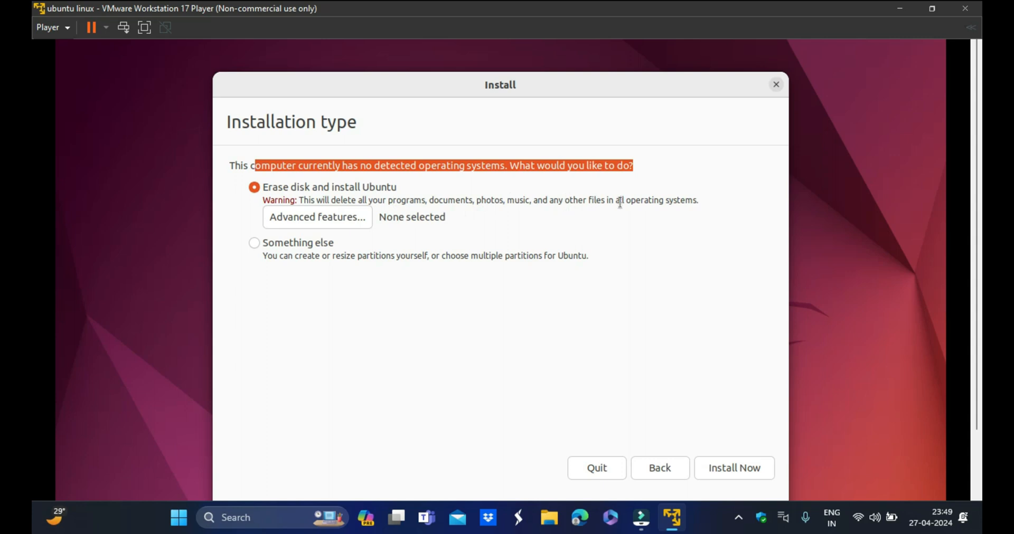
pyautogui.moveTo(661, 83); pyautogui.dragTo(661, 53)
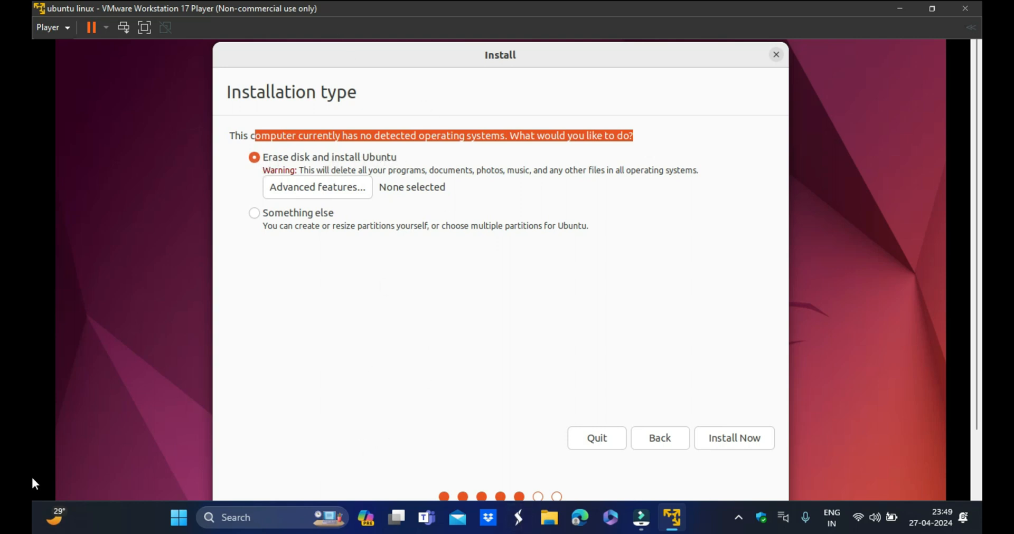
pyautogui.click(556, 508)
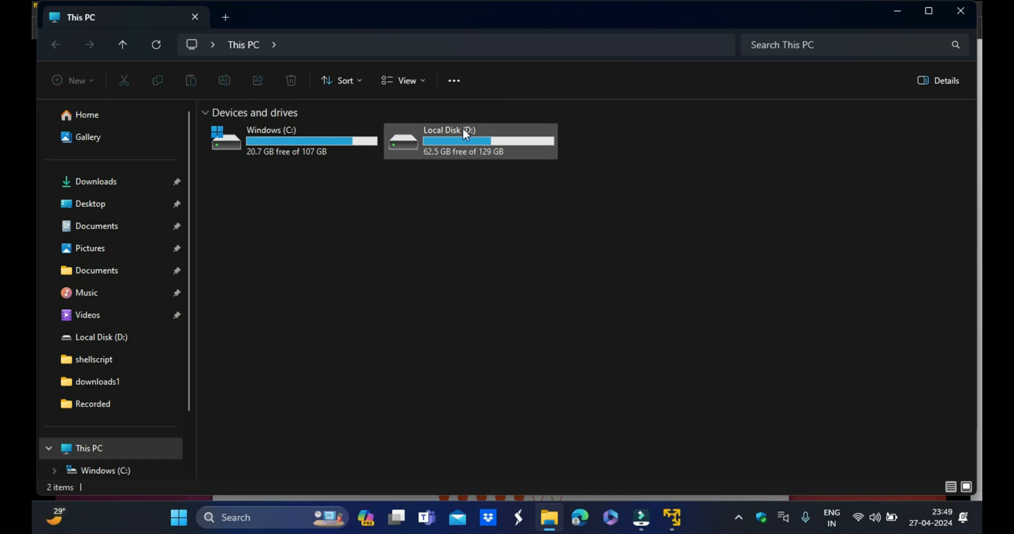
pyautogui.click(671, 517)
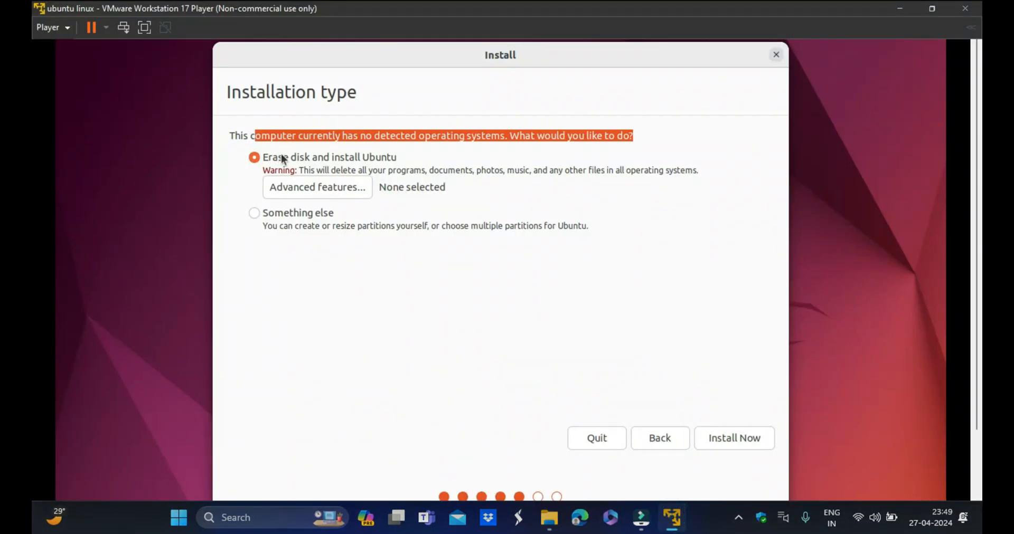
pyautogui.click(549, 518)
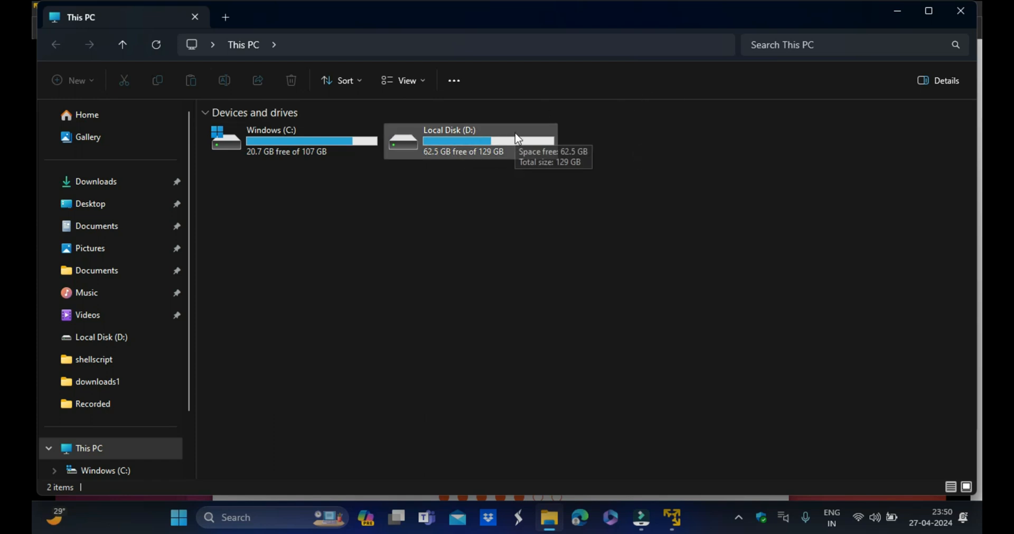
pyautogui.doubleClick(492, 141)
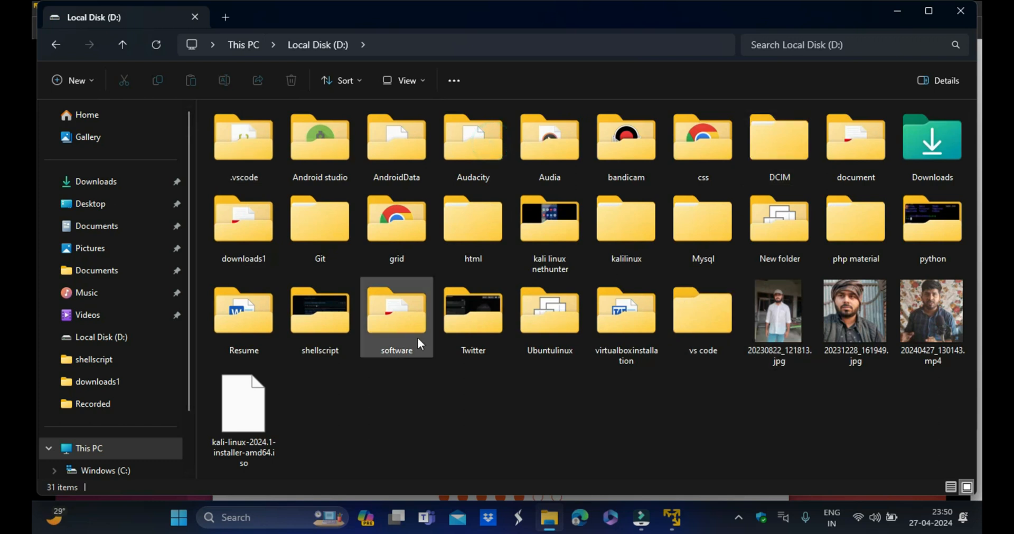
pyautogui.click(56, 45)
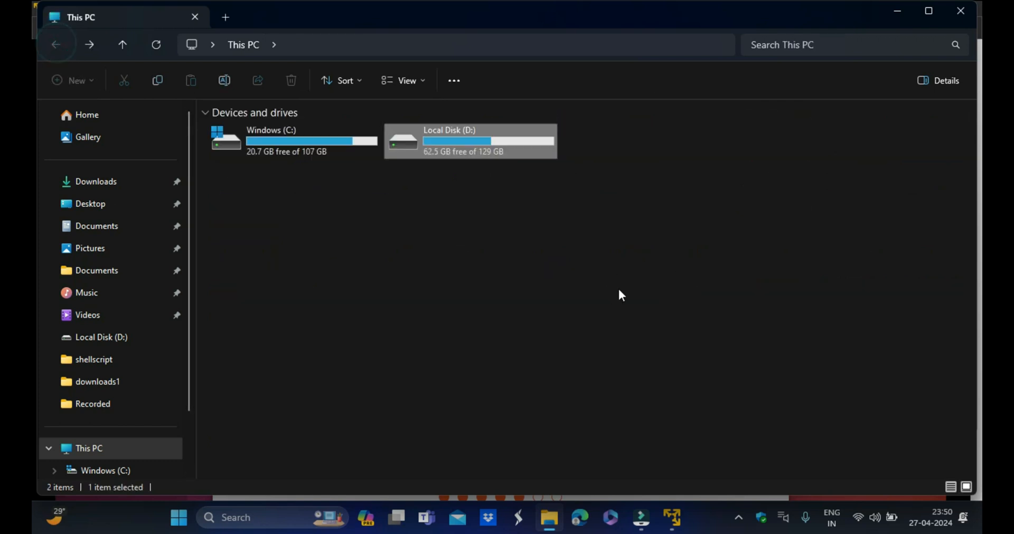
pyautogui.click(671, 517)
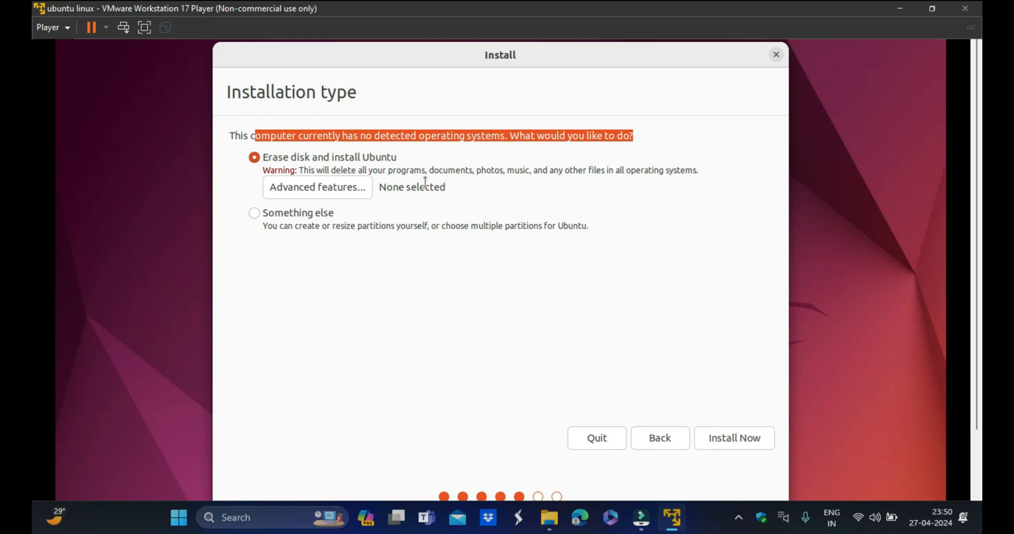
# - Keep Erase disk and install Ubuntu, start the installation and confirm writing the changes to disk
pyautogui.moveTo(432, 170); pyautogui.dragTo(471, 173)
pyautogui.click(473, 174)
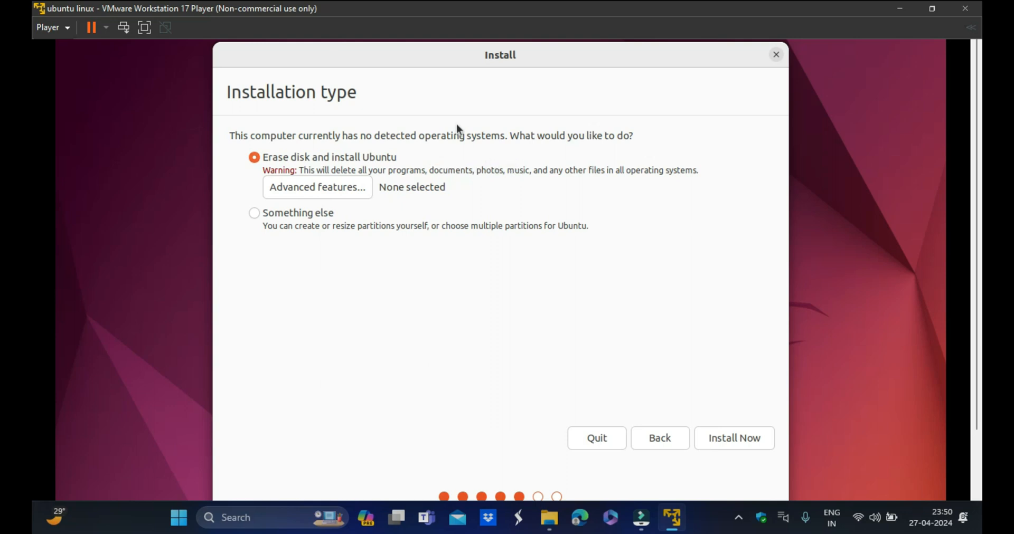
pyautogui.moveTo(429, 170); pyautogui.dragTo(700, 170)
pyautogui.click(636, 170)
pyautogui.moveTo(378, 187); pyautogui.dragTo(450, 187)
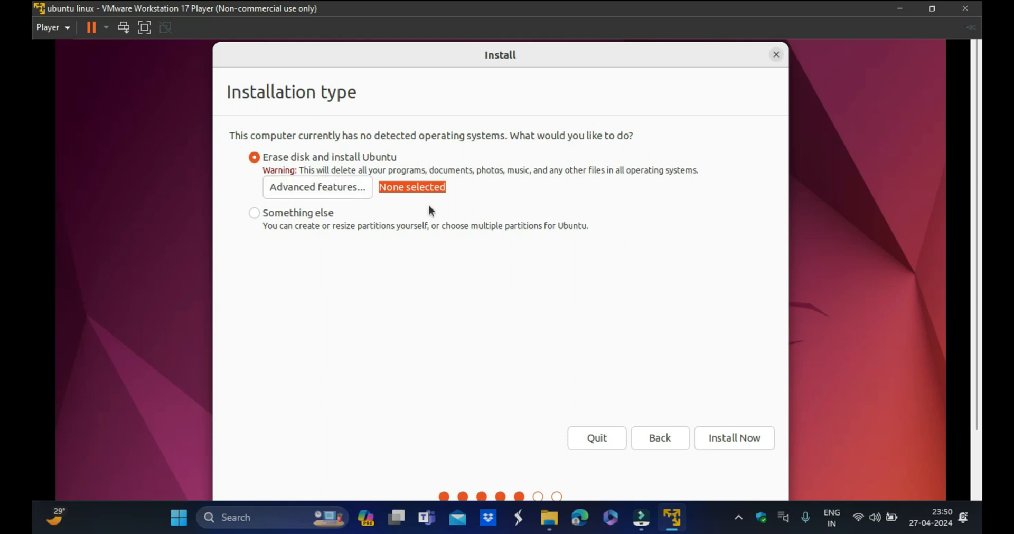
pyautogui.click(728, 436)
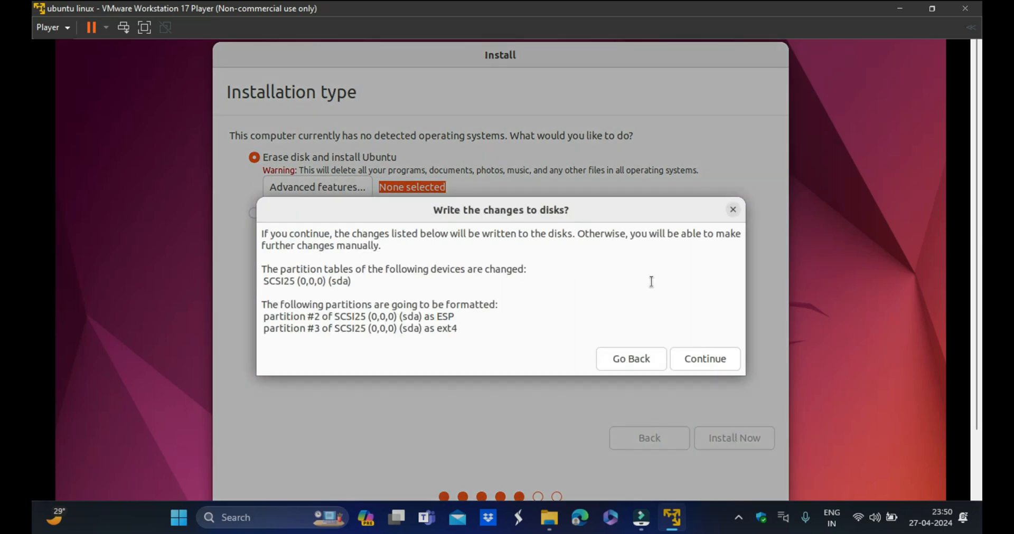
pyautogui.click(690, 360)
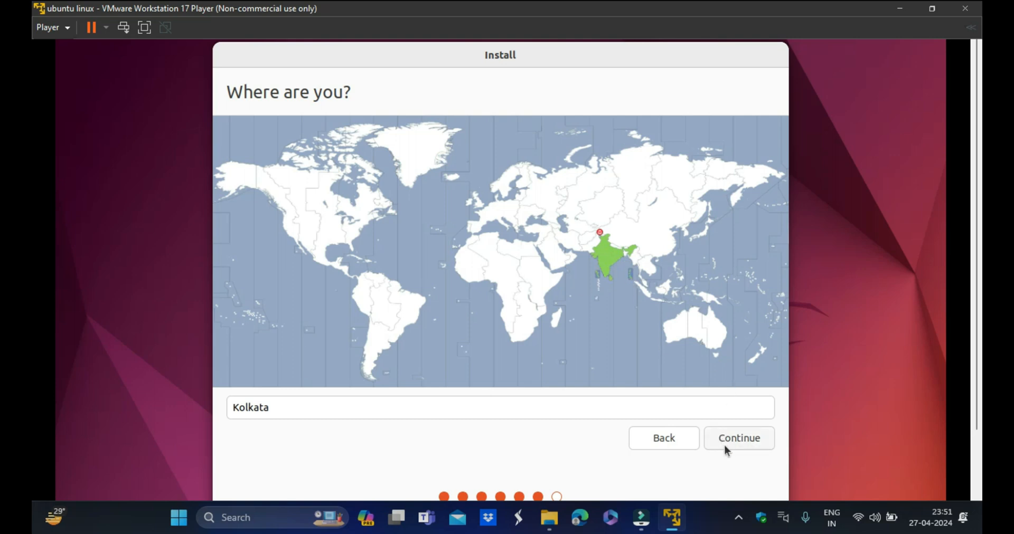
# - Accept the Kolkata time zone and enter hacker as the account's name
pyautogui.click(755, 440)
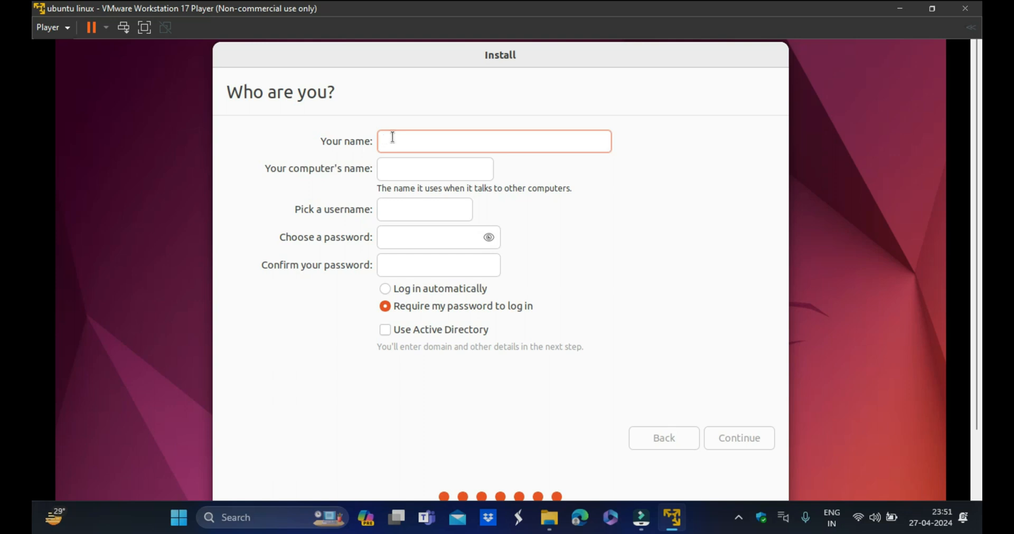
pyautogui.write('hacker')
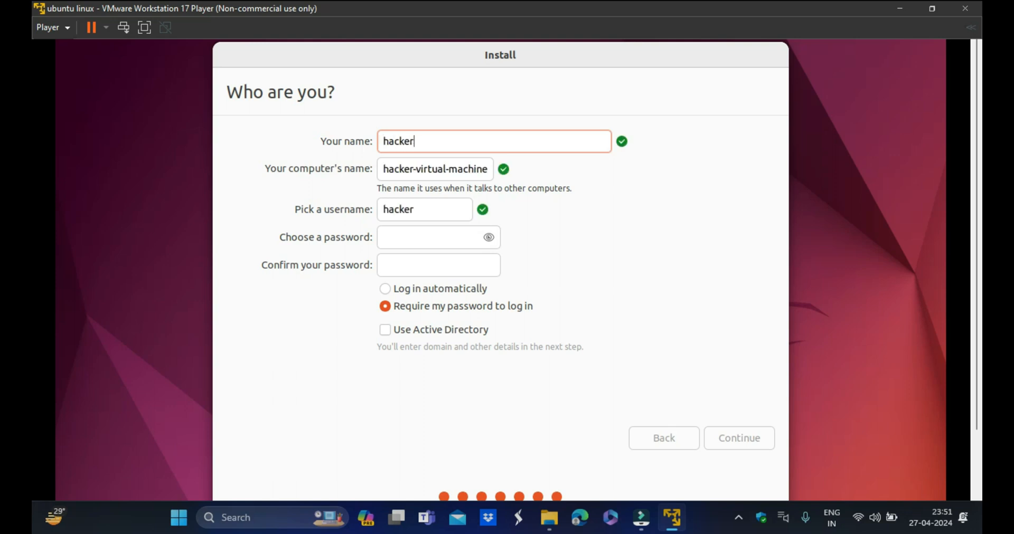
pyautogui.write(' haa')
pyautogui.press('BackSpace')
pyautogui.press('BackSpace')
pyautogui.press('BackSpace')
pyautogui.write('haa')
pyautogui.press('BackSpace')
pyautogui.press('BackSpace')
pyautogui.press('BackSpace')
pyautogui.write('ha')
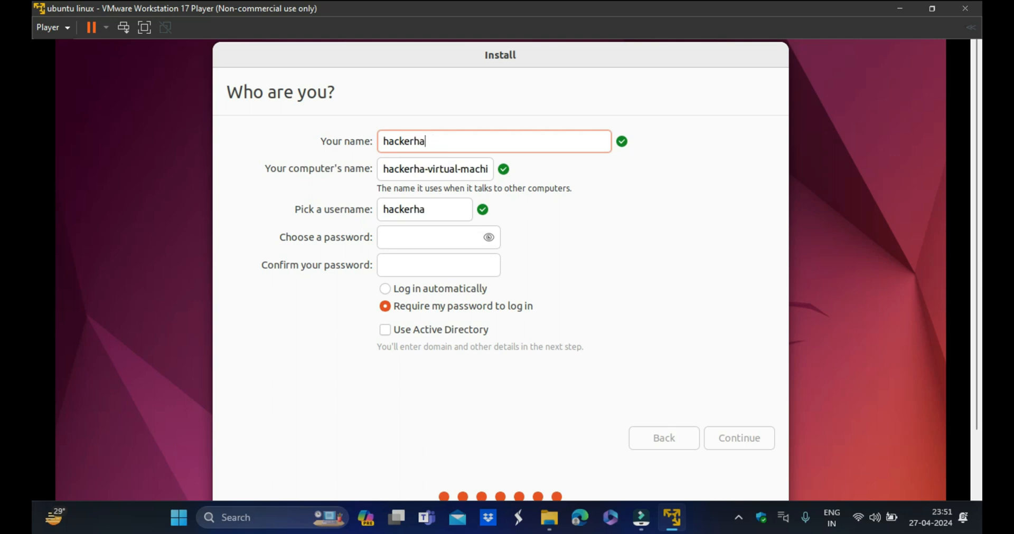
pyautogui.press('BackSpace')
pyautogui.press('BackSpace')
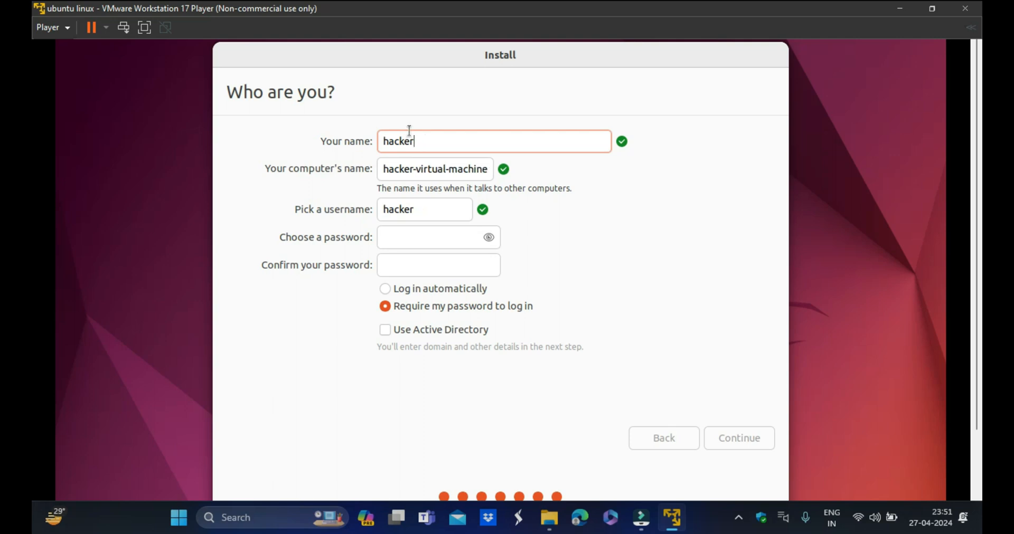
# - Set and confirm the account password, revealing it to check the entry
pyautogui.click(427, 238)
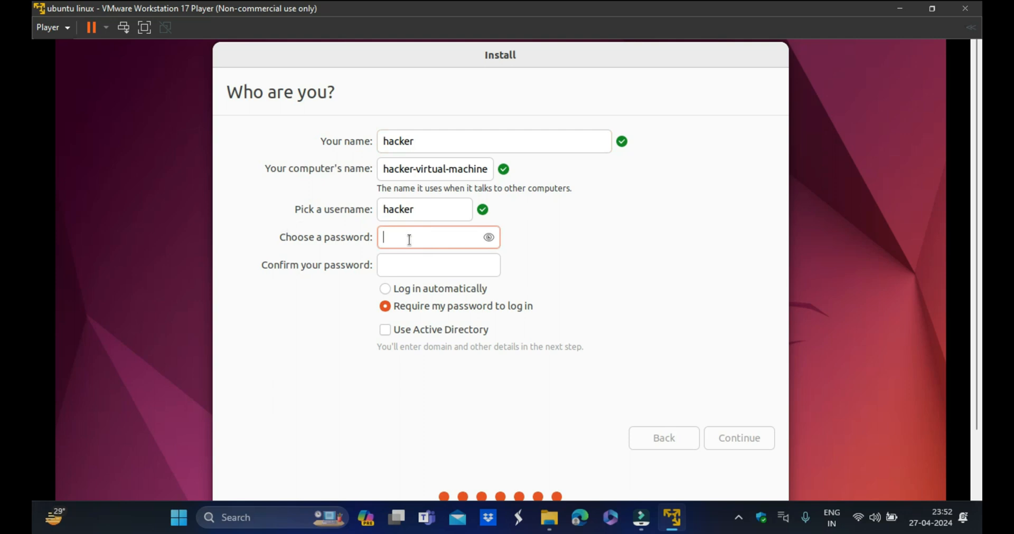
pyautogui.write('12345')
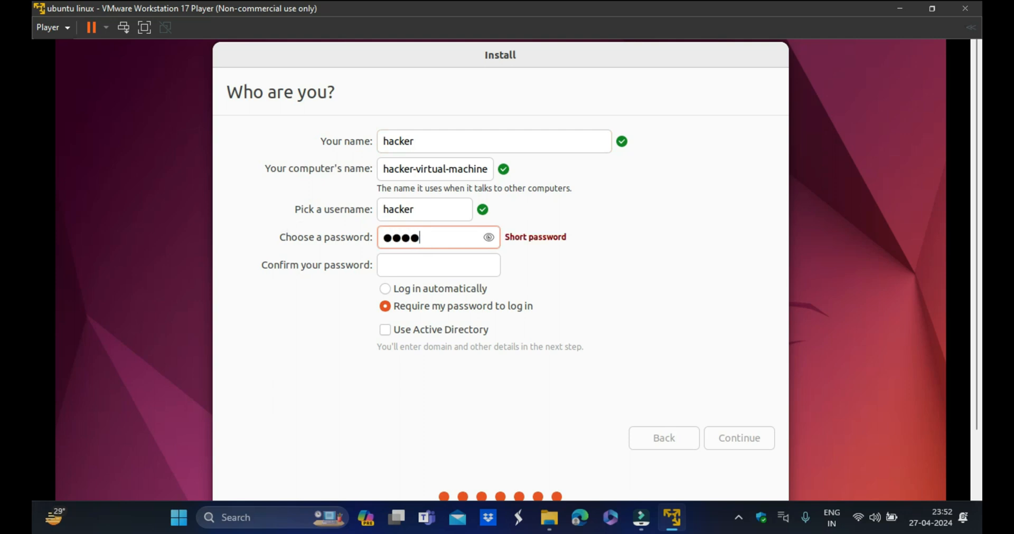
pyautogui.write('6')
pyautogui.click(486, 240)
pyautogui.click(403, 264)
pyautogui.write('123456')
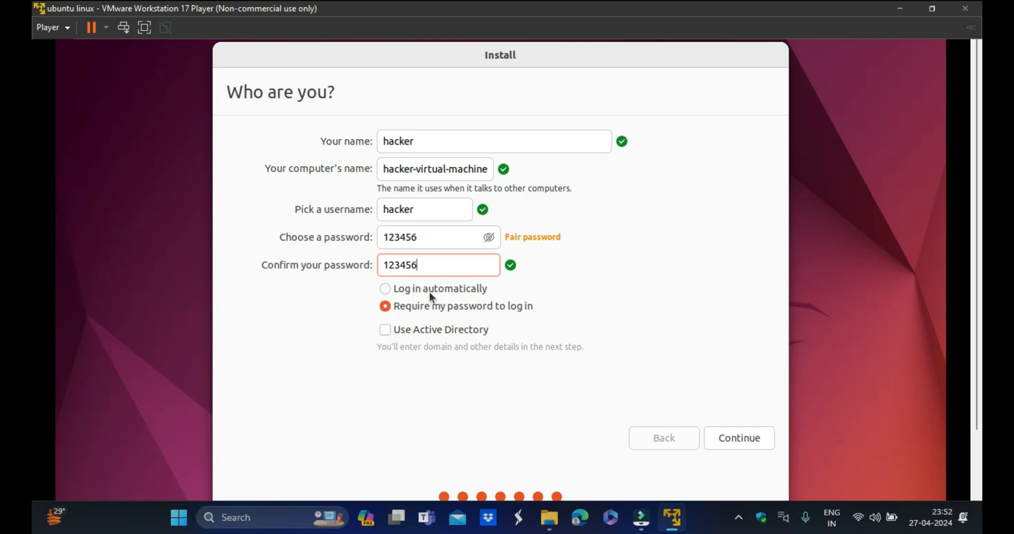
# - Keep Require my password to log in and continue to copy the files
pyautogui.click(393, 288)
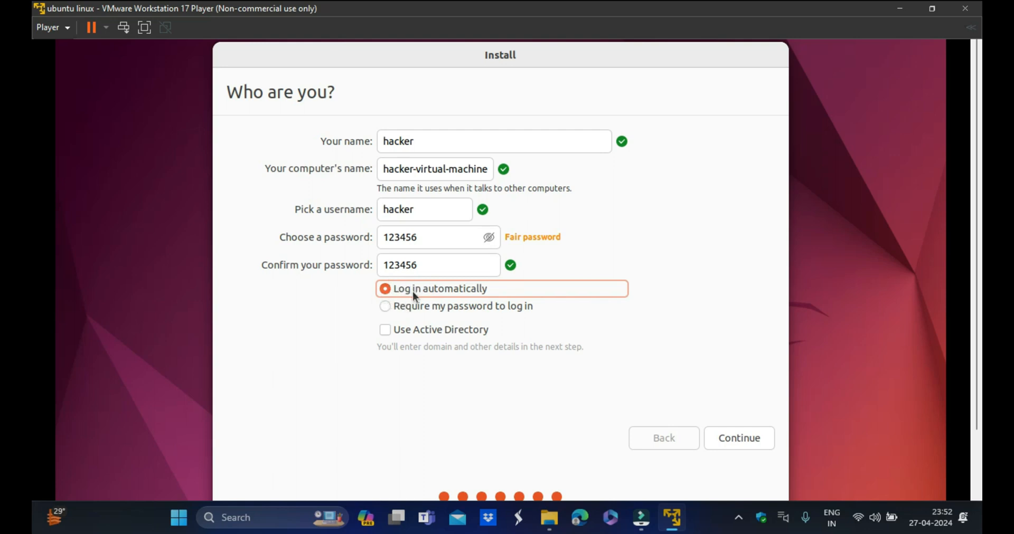
pyautogui.click(415, 307)
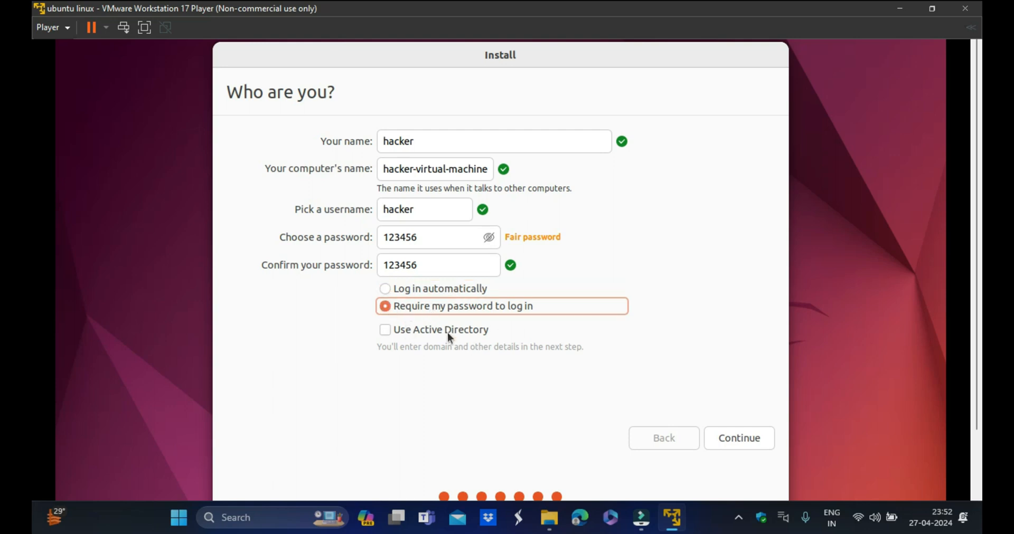
pyautogui.click(743, 436)
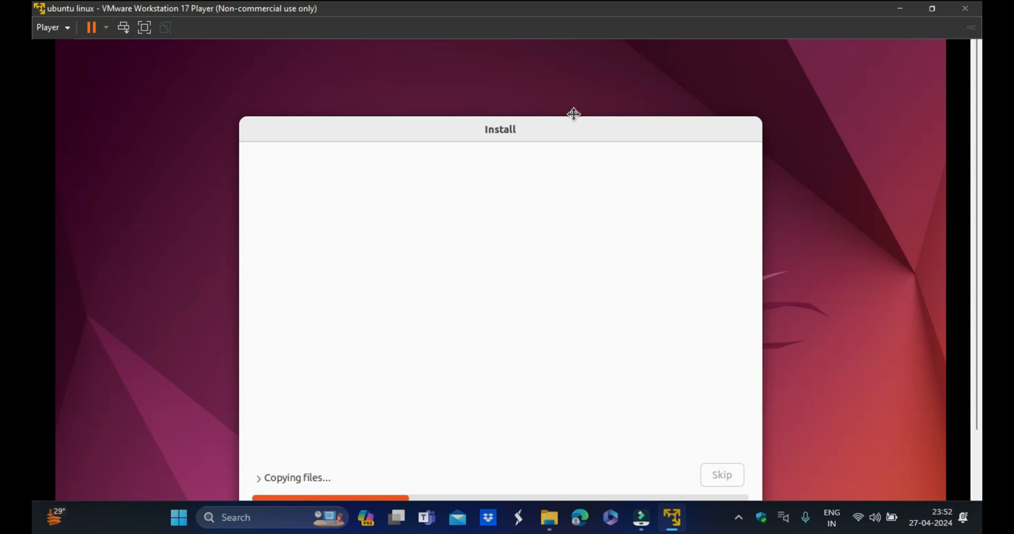
# - Restart the virtual machine after installation and confirm removal of the installation medium
pyautogui.moveTo(574, 113); pyautogui.dragTo(573, 76)
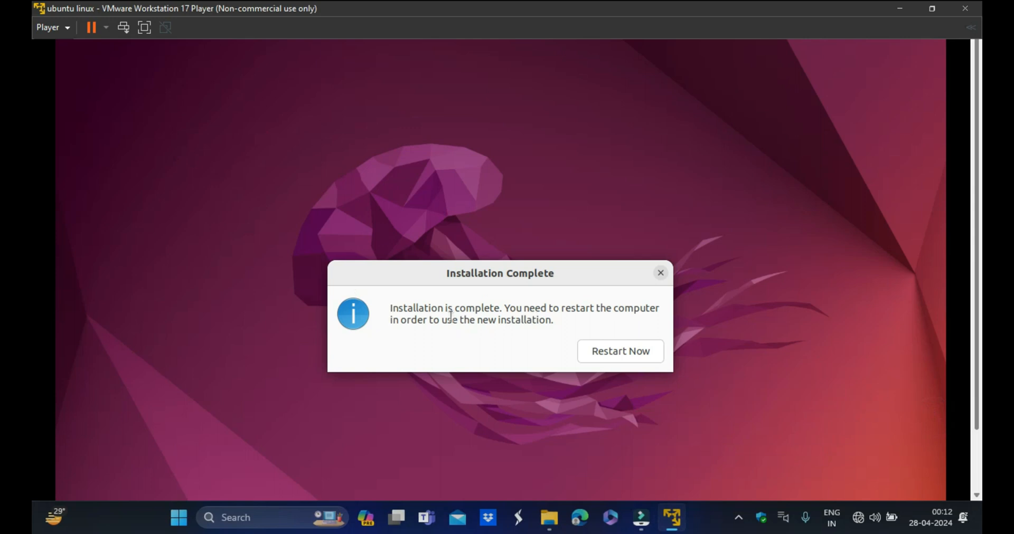
pyautogui.click(626, 352)
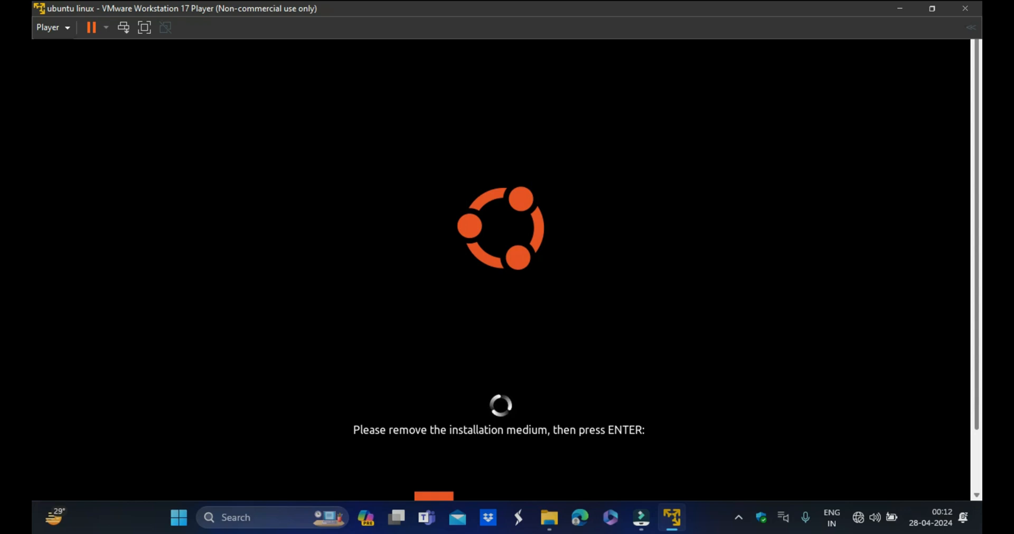
pyautogui.press('Return')
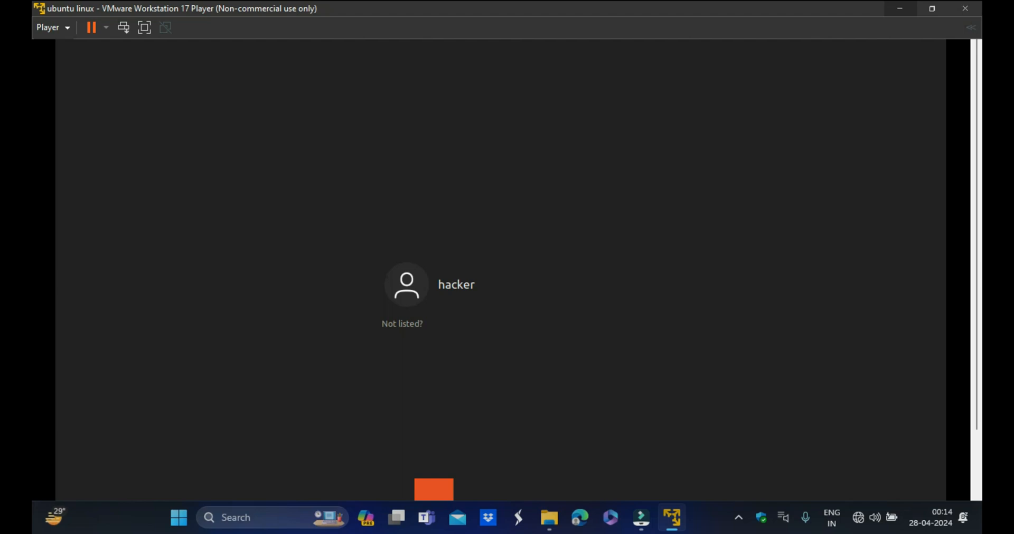
# - Log in to the hacker account with its password
pyautogui.click(498, 284)
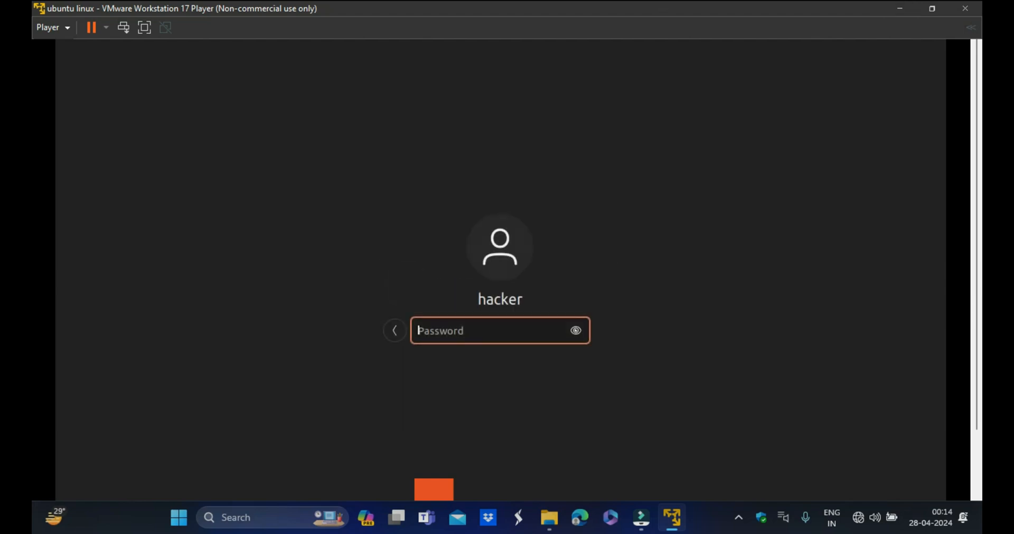
pyautogui.write('******')
pyautogui.press('Return')
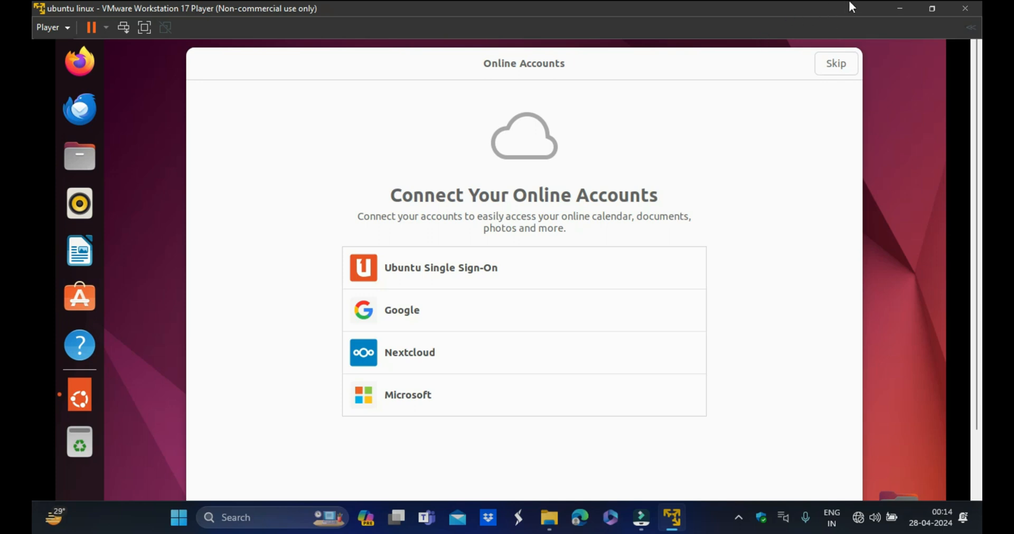
# - Go through the welcome setup, skipping online accounts and Ubuntu Pro and choosing not to send system info
pyautogui.click(836, 63)
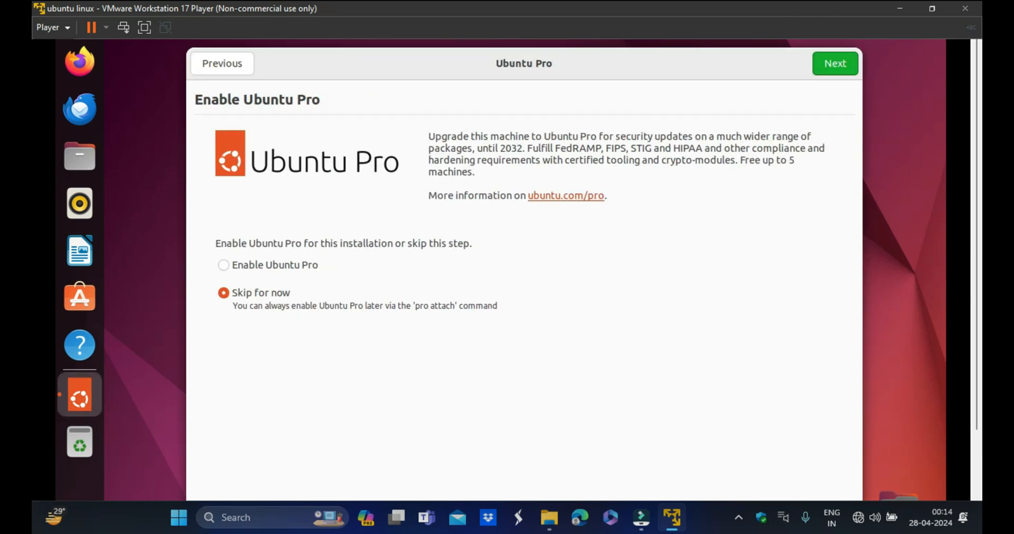
pyautogui.click(835, 63)
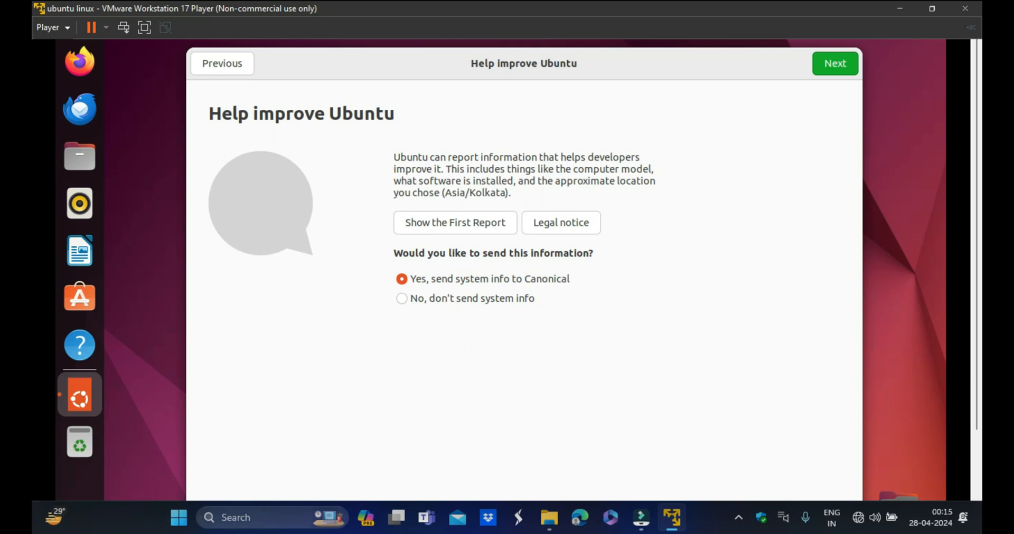
pyautogui.click(403, 299)
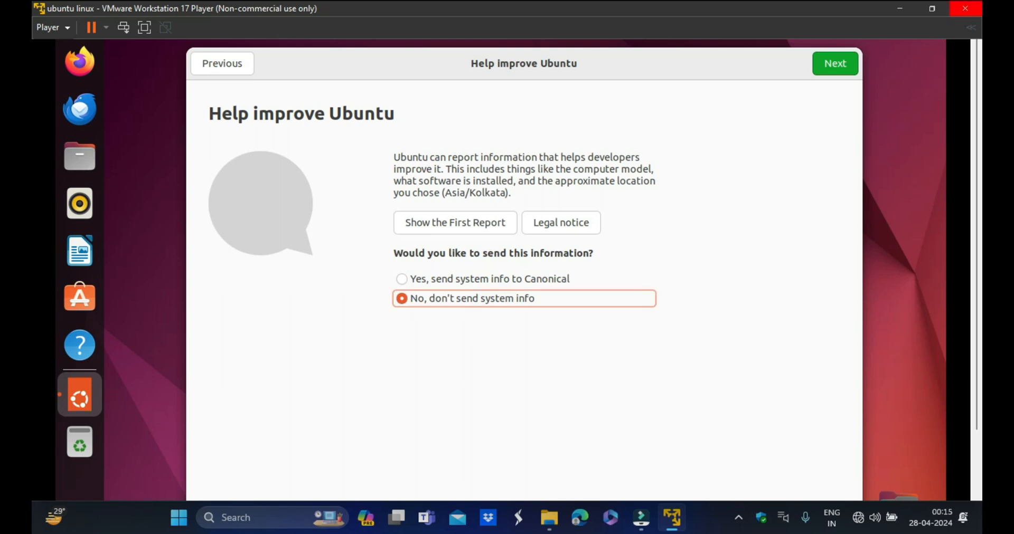
pyautogui.click(835, 86)
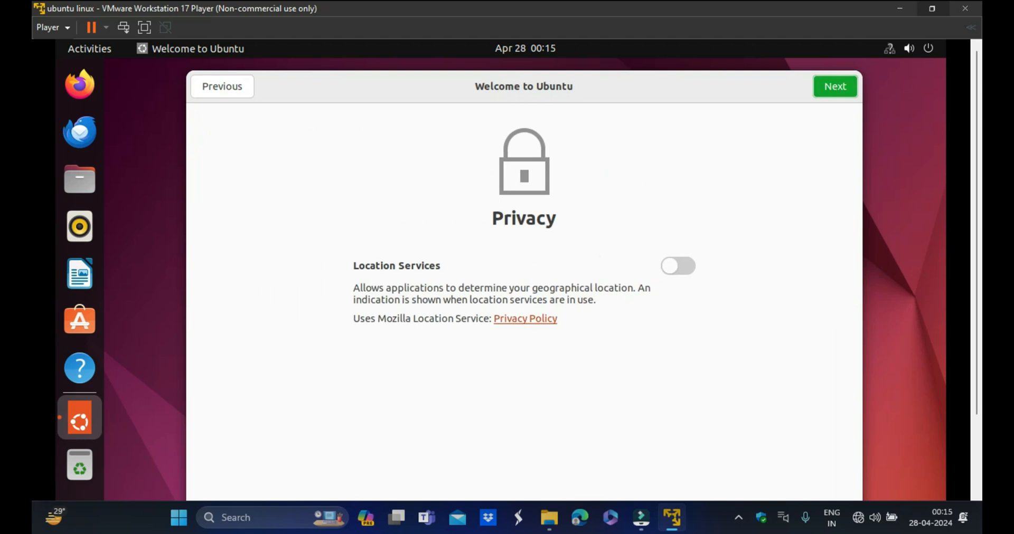
pyautogui.click(835, 86)
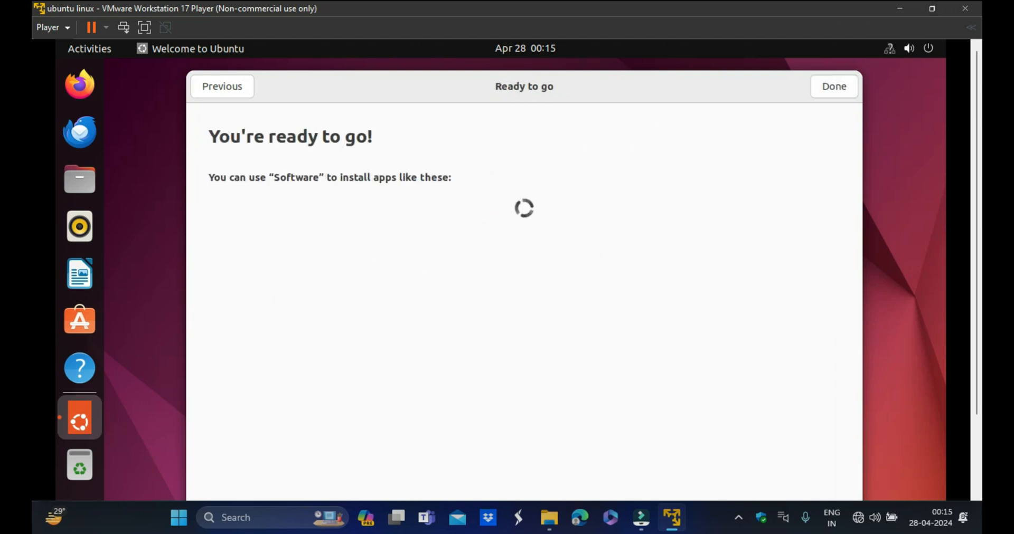
# - Finish the welcome tour and switch the virtual machine to full-screen view
pyautogui.click(833, 86)
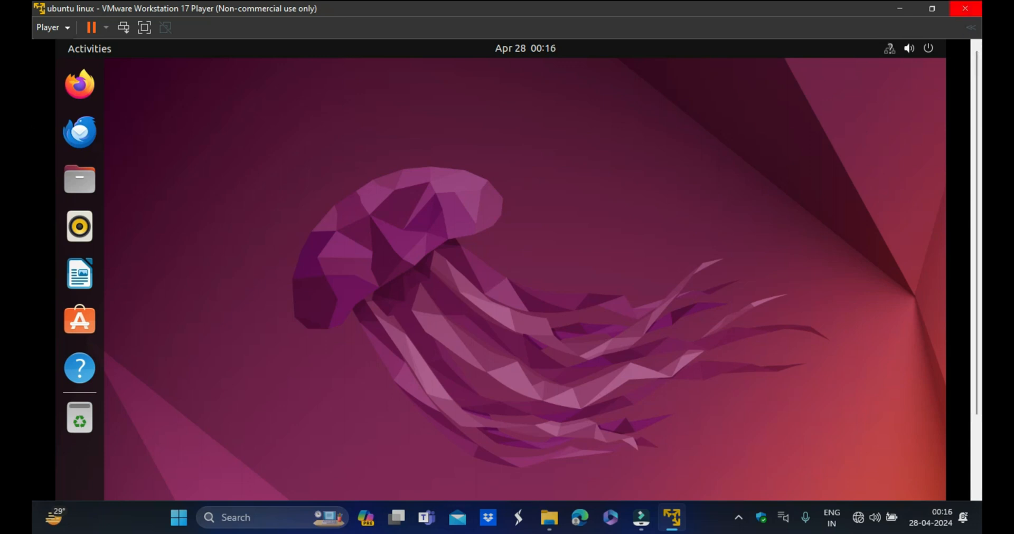
pyautogui.click(146, 24)
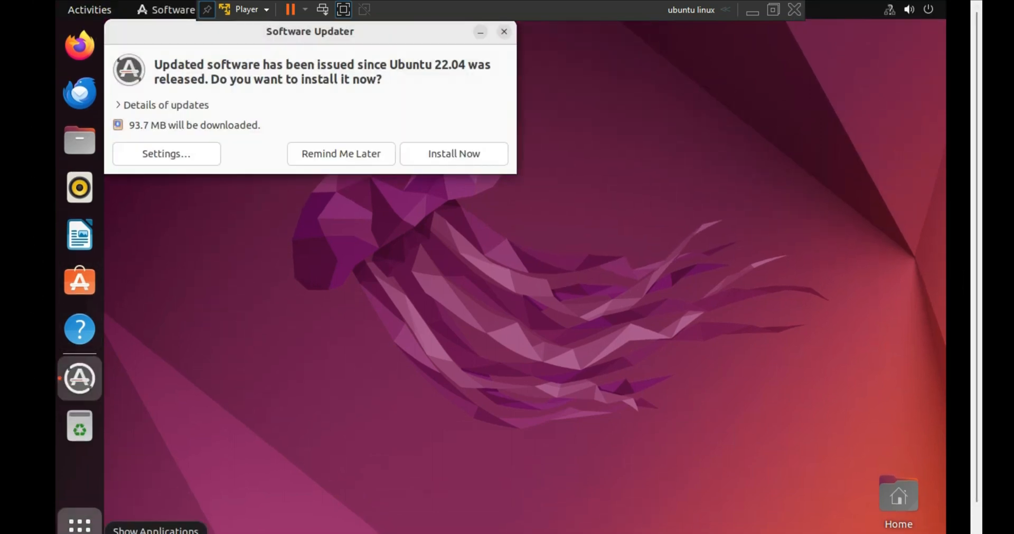
# - In Settings, set the display resolution to 1280 × 768 (16:10), keep the changes, and close Settings
pyautogui.click(80, 526)
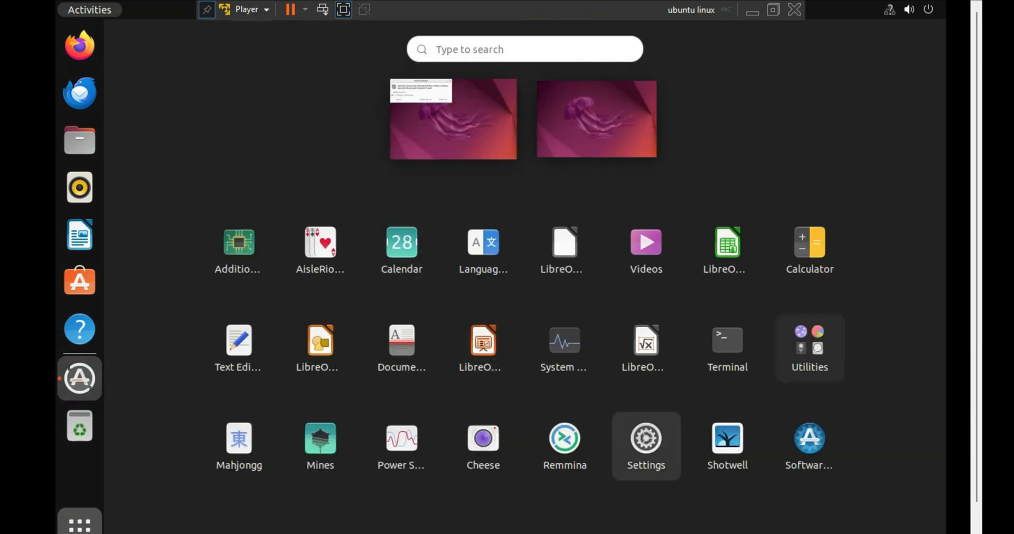
pyautogui.click(645, 450)
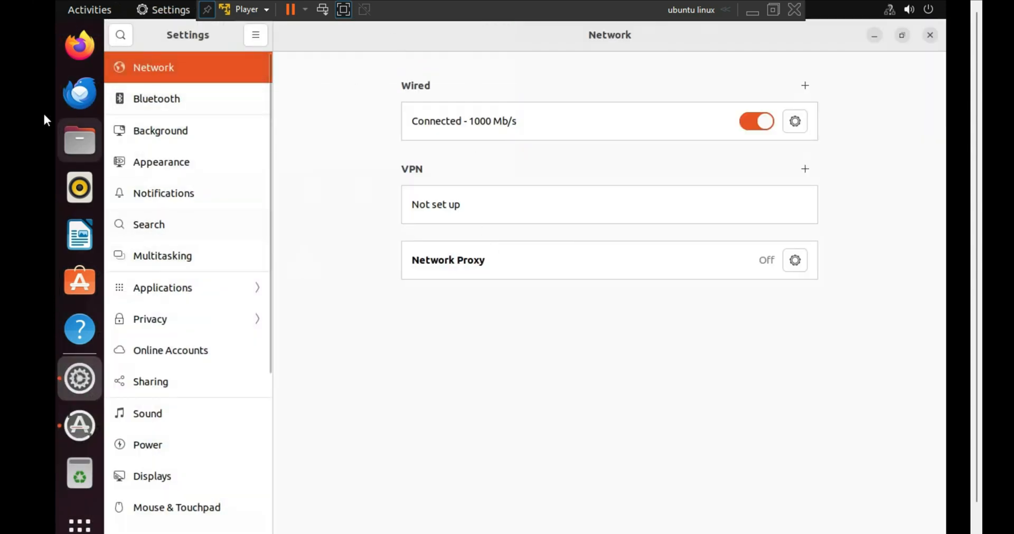
pyautogui.click(192, 481)
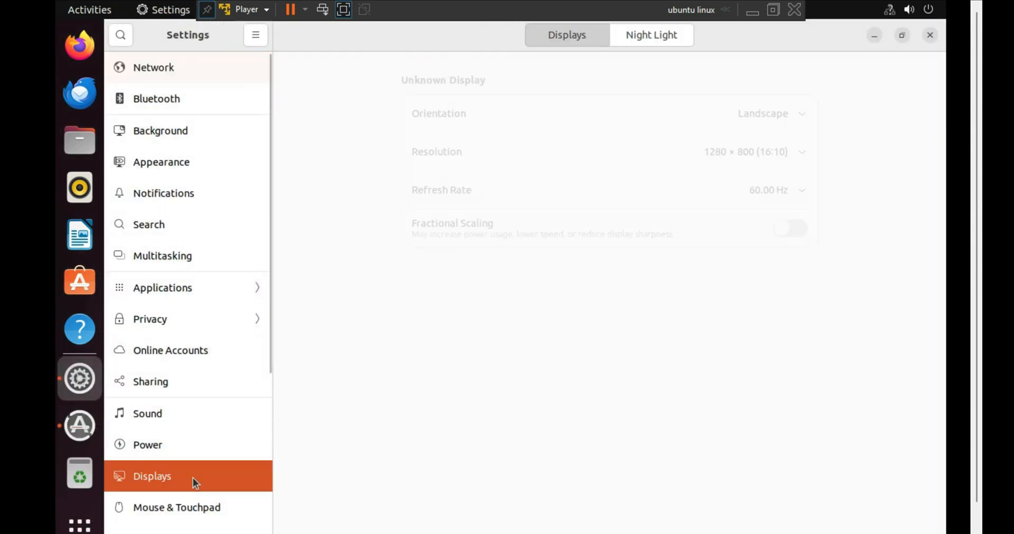
pyautogui.click(797, 153)
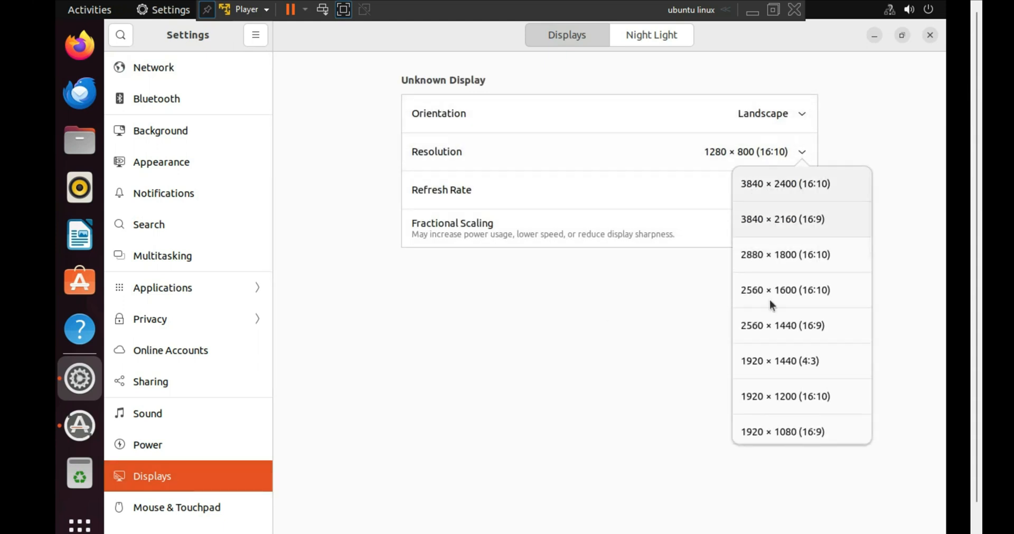
pyautogui.scroll(-5, 821, 414)
pyautogui.scroll(5, 826, 396)
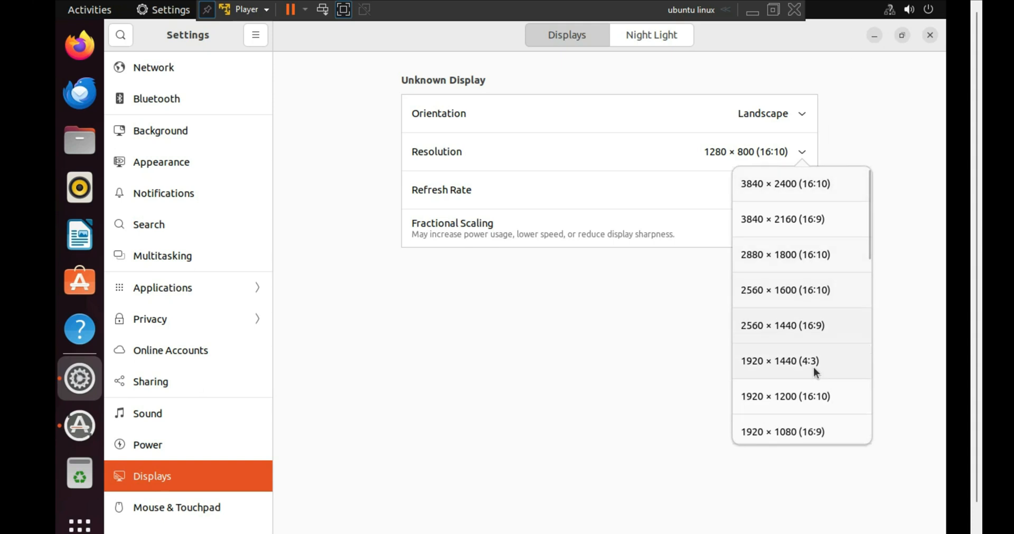
pyautogui.scroll(-5, 816, 372)
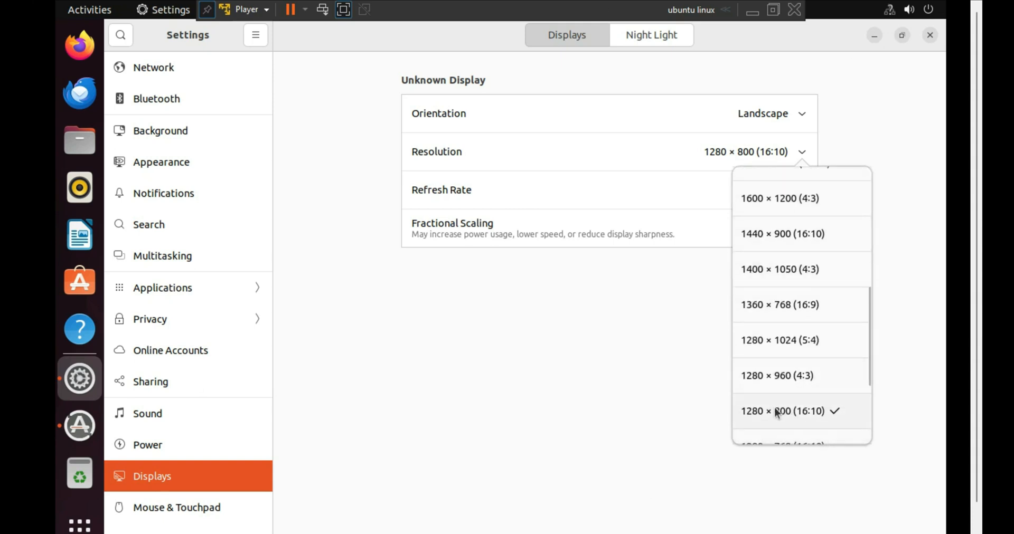
pyautogui.scroll(-1, 828, 426)
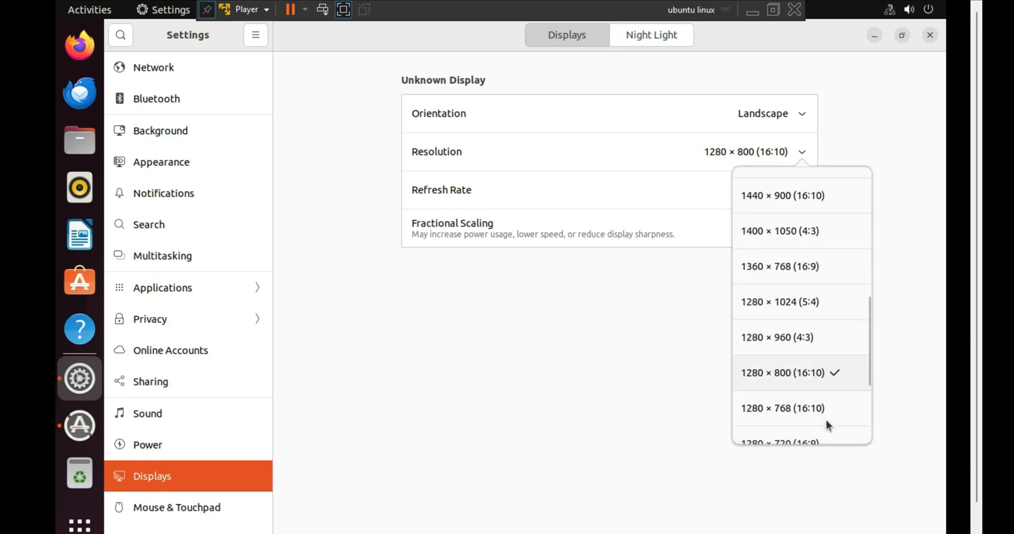
pyautogui.click(789, 409)
pyautogui.click(893, 35)
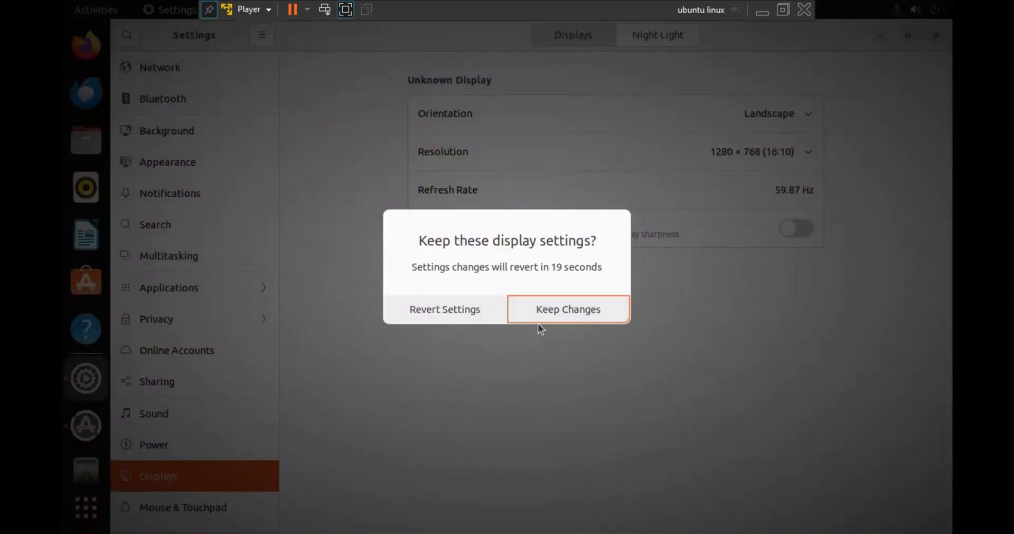
pyautogui.click(563, 312)
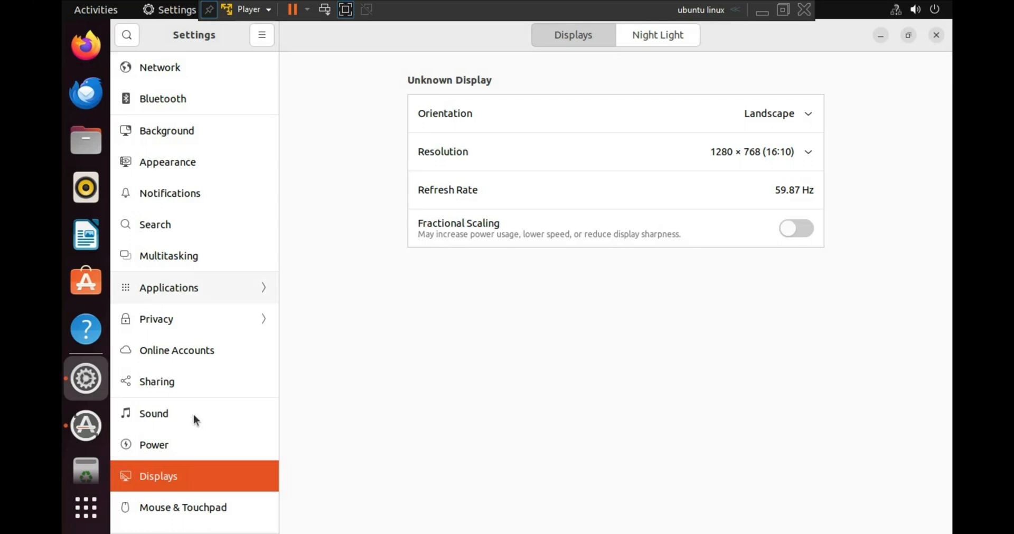
pyautogui.click(936, 34)
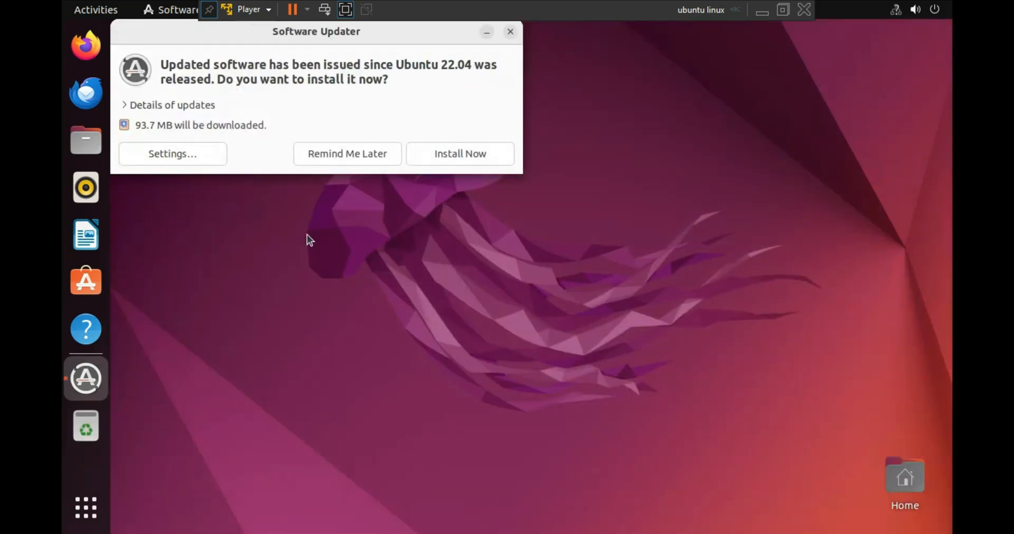
# - Postpone the software update with Remind Me Later and leave full-screen mode
pyautogui.click(374, 144)
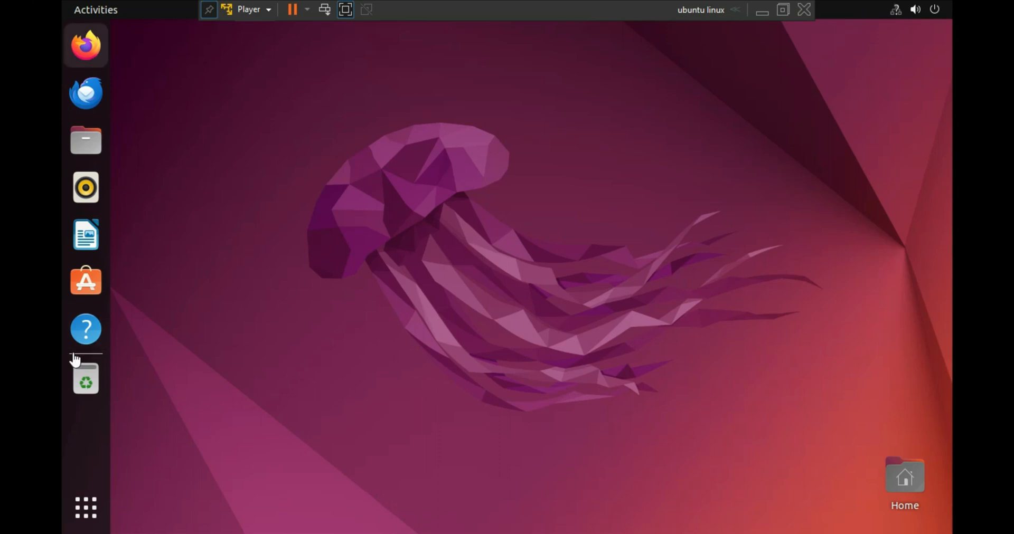
pyautogui.click(345, 9)
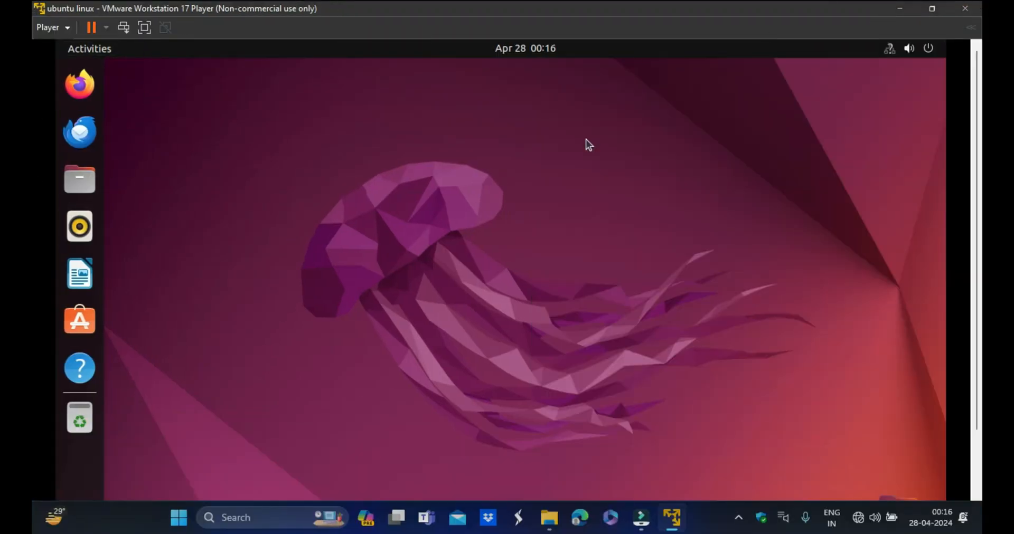
pyautogui.click(932, 9)
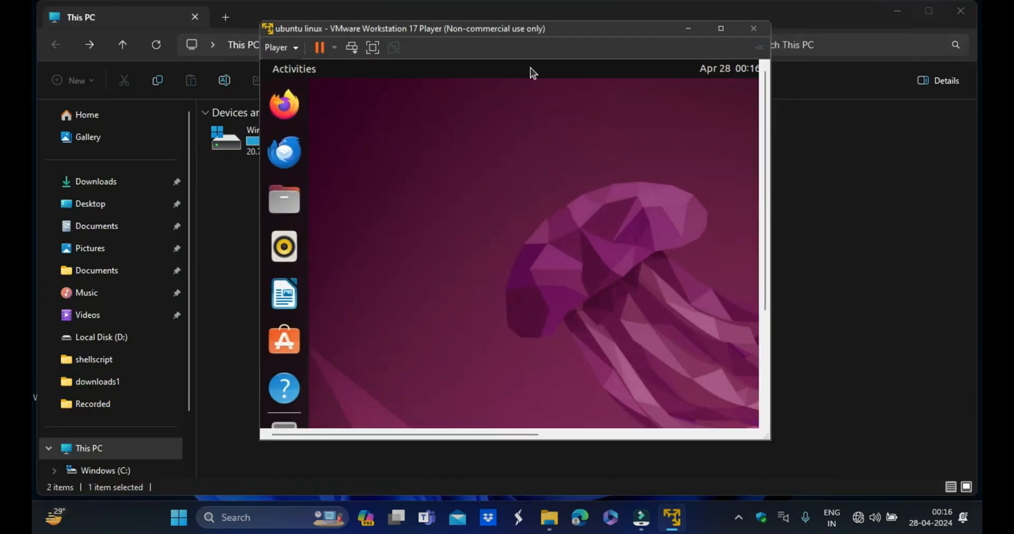
pyautogui.click(970, 6)
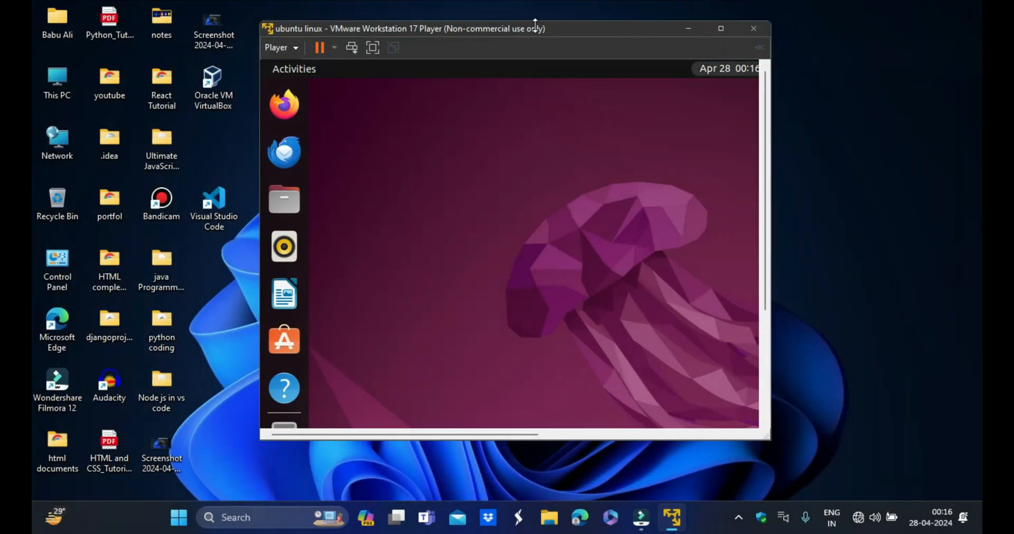
pyautogui.moveTo(600, 25); pyautogui.dragTo(712, 30)
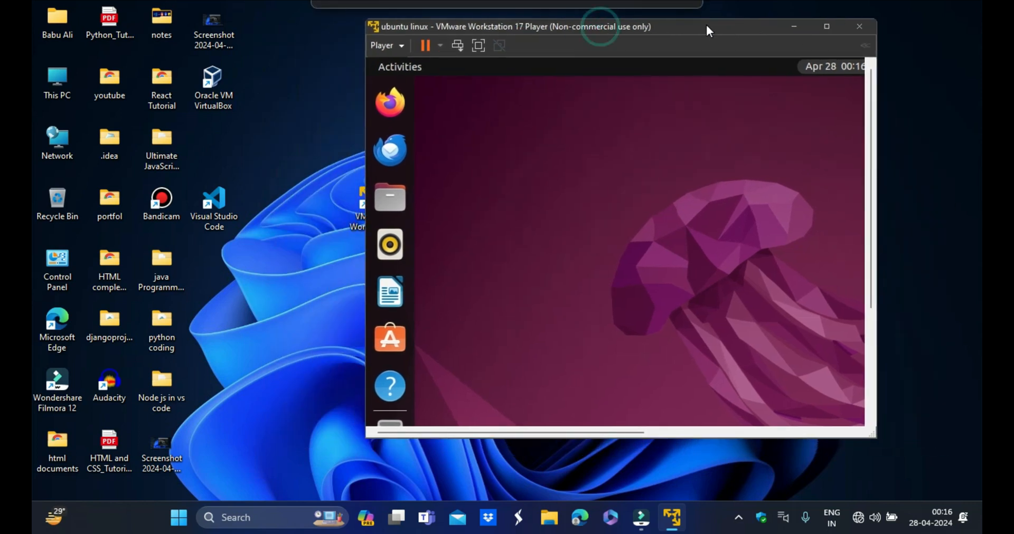
pyautogui.click(827, 26)
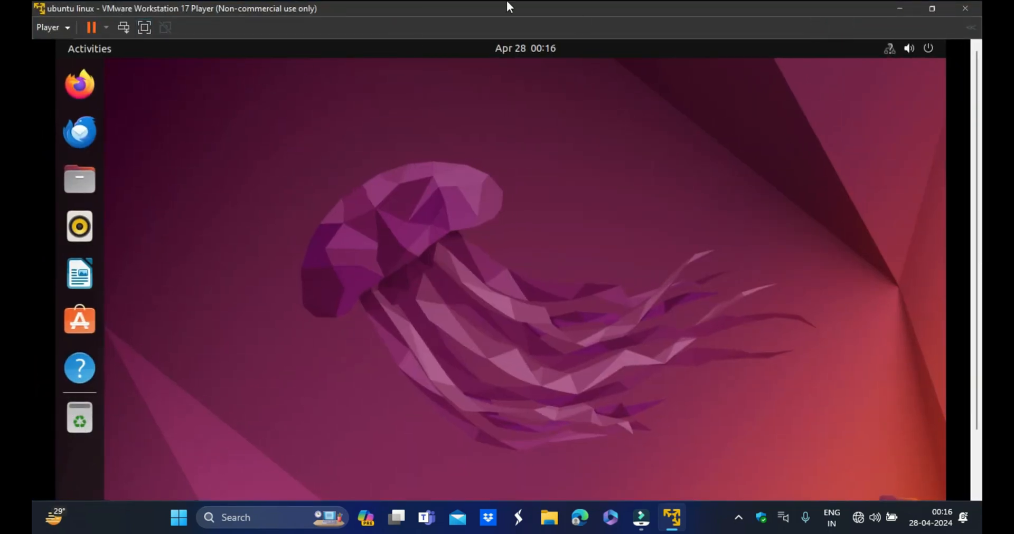
# - Return to full screen, search applications for ter, open Terminal and close it again
pyautogui.click(144, 27)
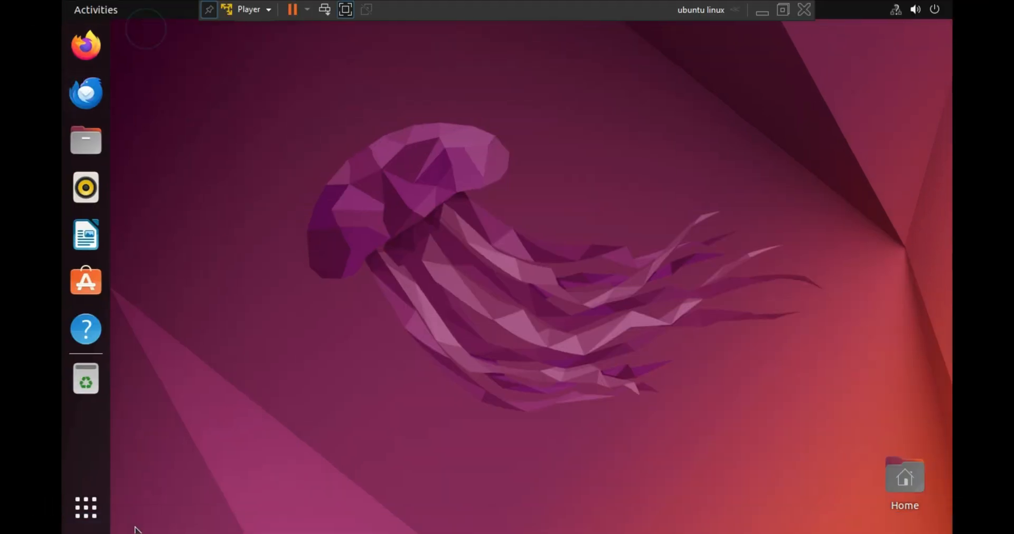
pyautogui.click(79, 513)
pyautogui.click(511, 47)
pyautogui.write('ter')
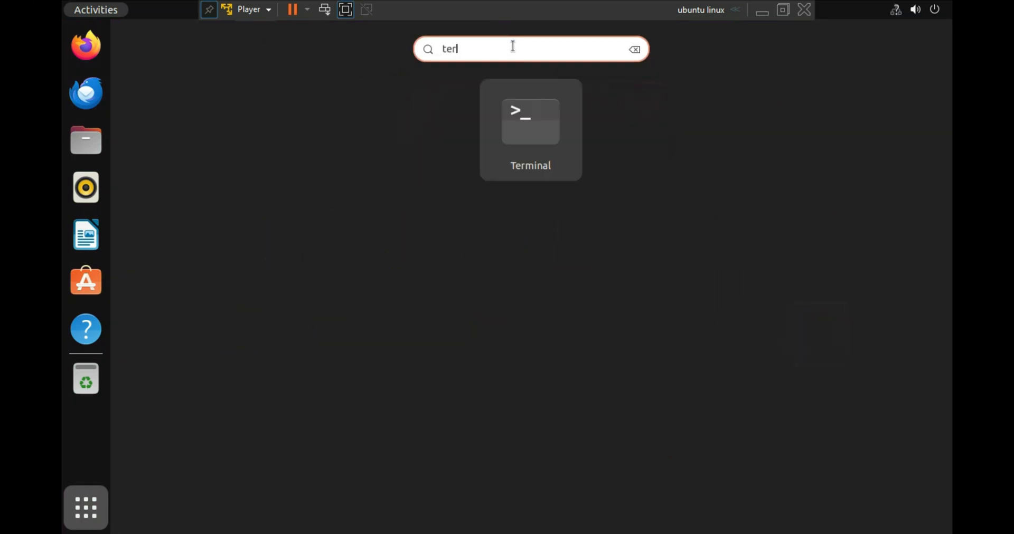
pyautogui.click(512, 146)
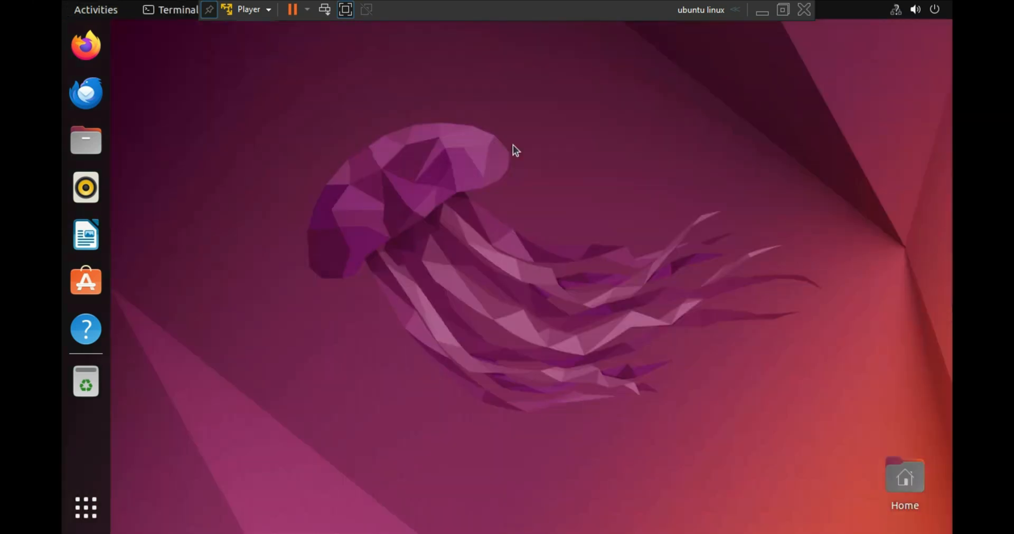
pyautogui.click(579, 36)
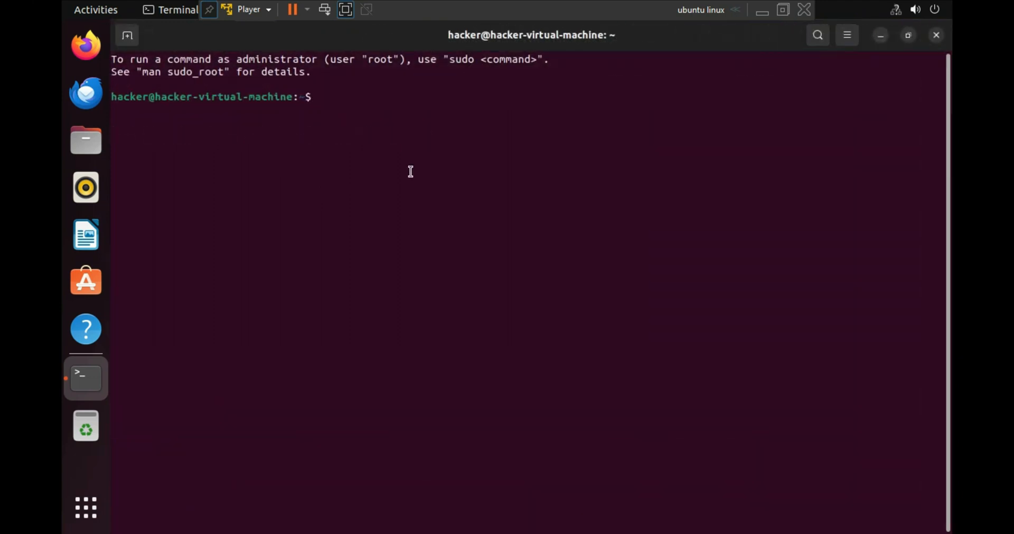
pyautogui.click(935, 37)
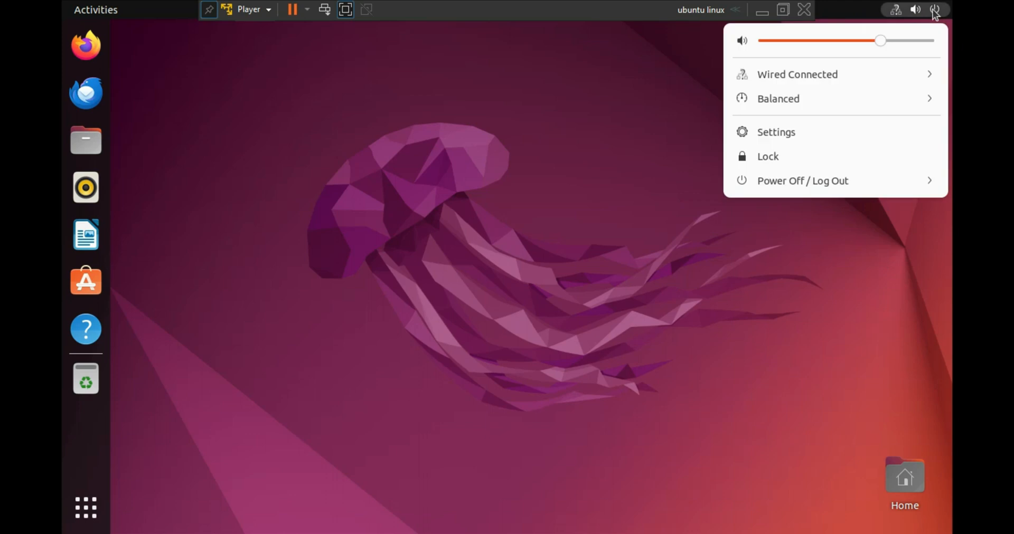
# - Power off the Ubuntu virtual machine from the system menu
pyautogui.click(845, 182)
pyautogui.click(808, 259)
pyautogui.click(600, 318)
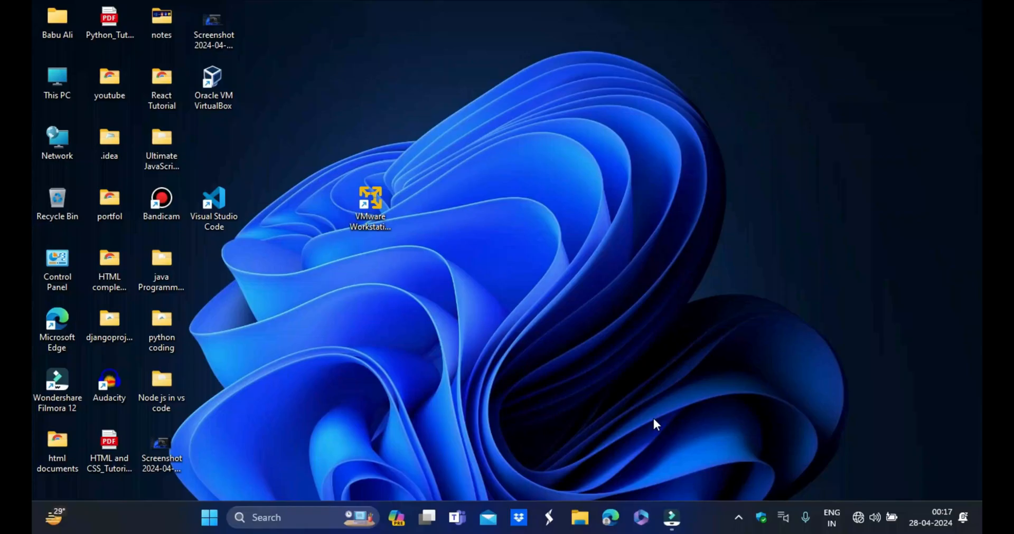
# - Move the VMware Workstation 17 Player shortcut to a new spot on the Windows desktop
pyautogui.rightClick(479, 20)
pyautogui.click(539, 79)
pyautogui.moveTo(359, 218); pyautogui.dragTo(465, 156)
pyautogui.click(782, 90)
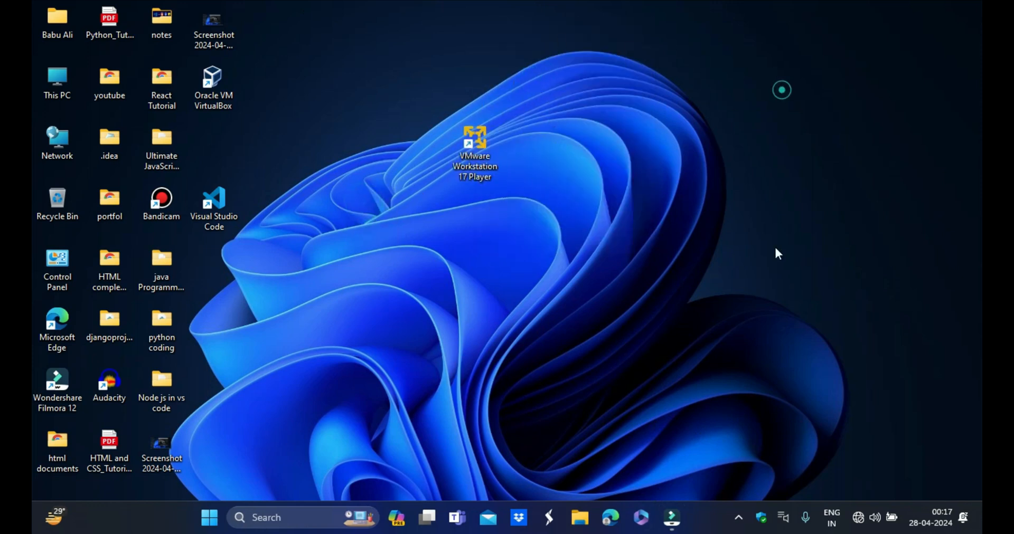
# - Launch VMware Workstation 17 Player and play the ubuntu linux virtual machine
pyautogui.doubleClick(474, 140)
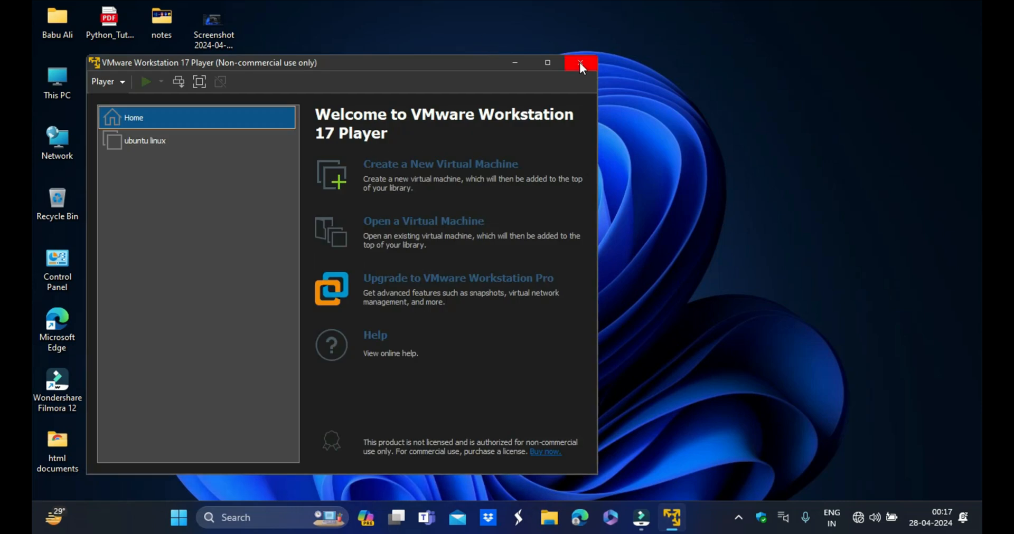
pyautogui.click(549, 61)
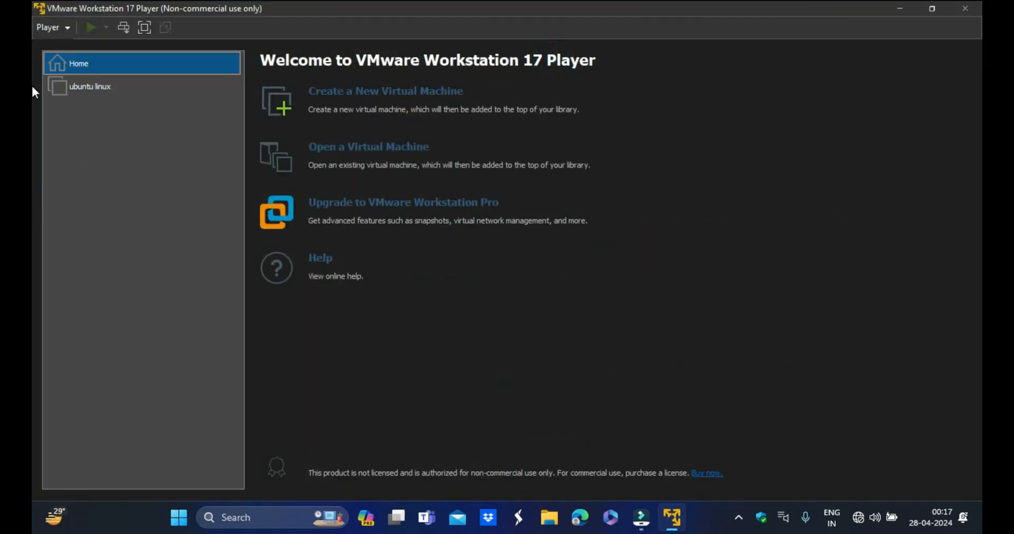
pyautogui.click(69, 90)
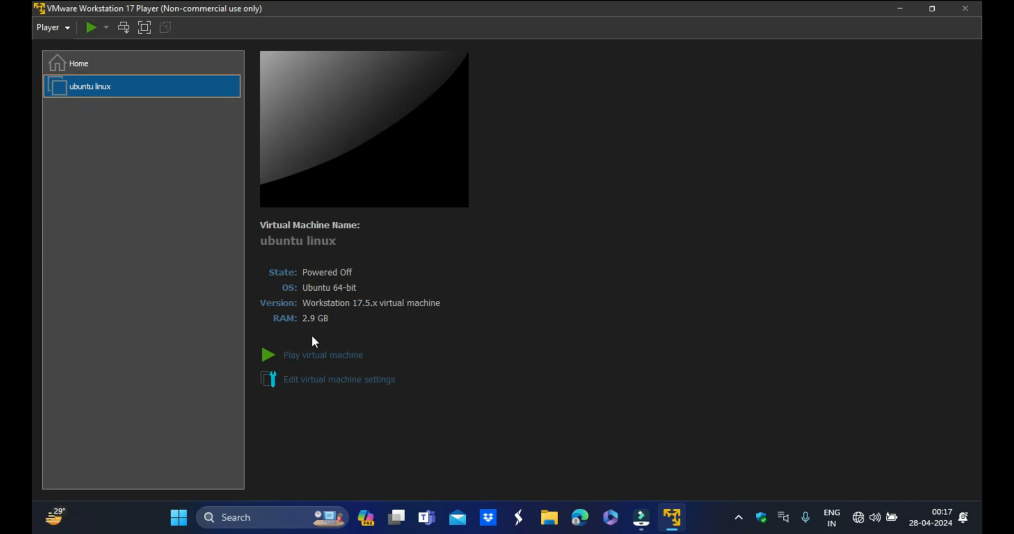
pyautogui.click(328, 355)
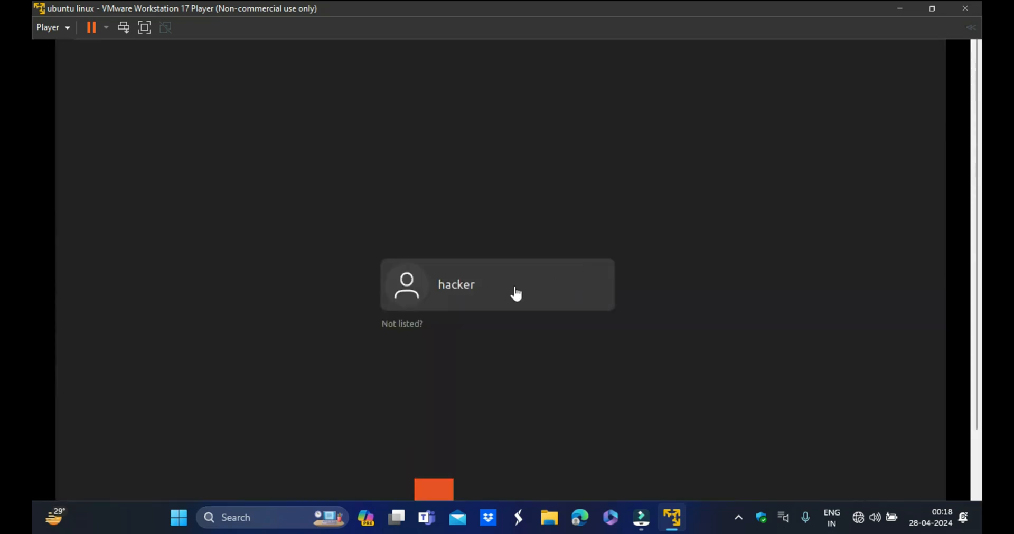
# - Log in to the hacker account by entering its password
pyautogui.click(474, 280)
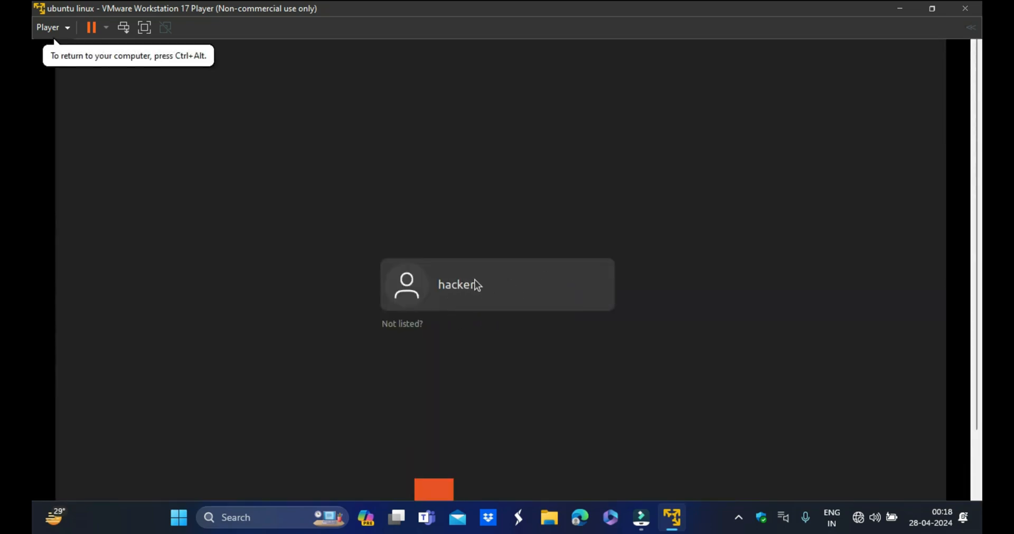
pyautogui.write('●●●●●')
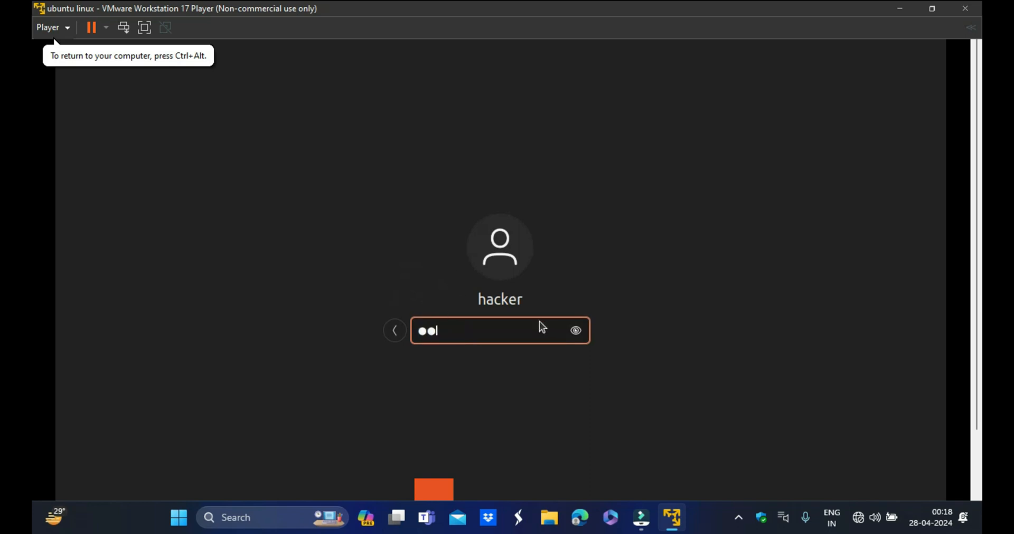
pyautogui.write('●')
pyautogui.press('Return')
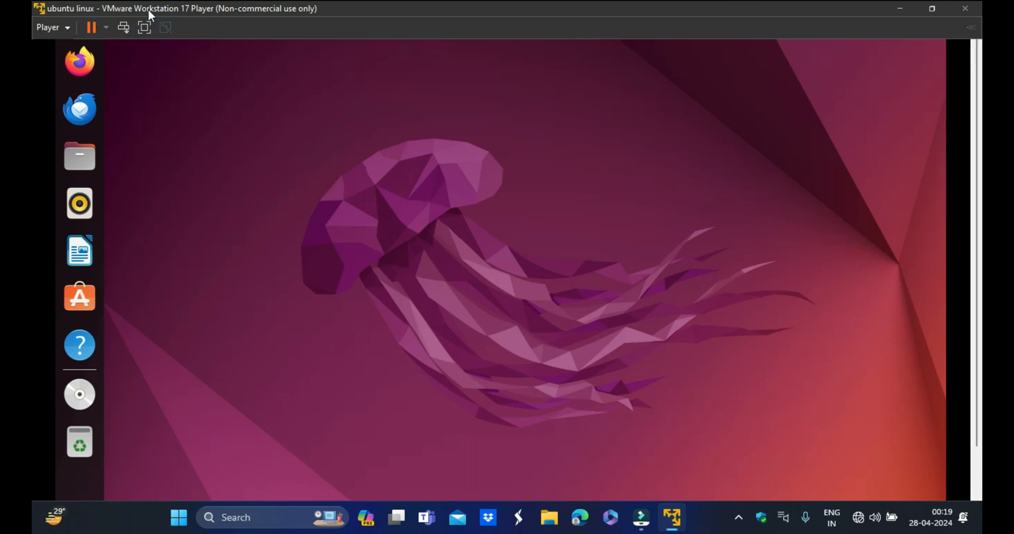
# - Switch to full screen and open Settings to review the display configuration
pyautogui.click(144, 27)
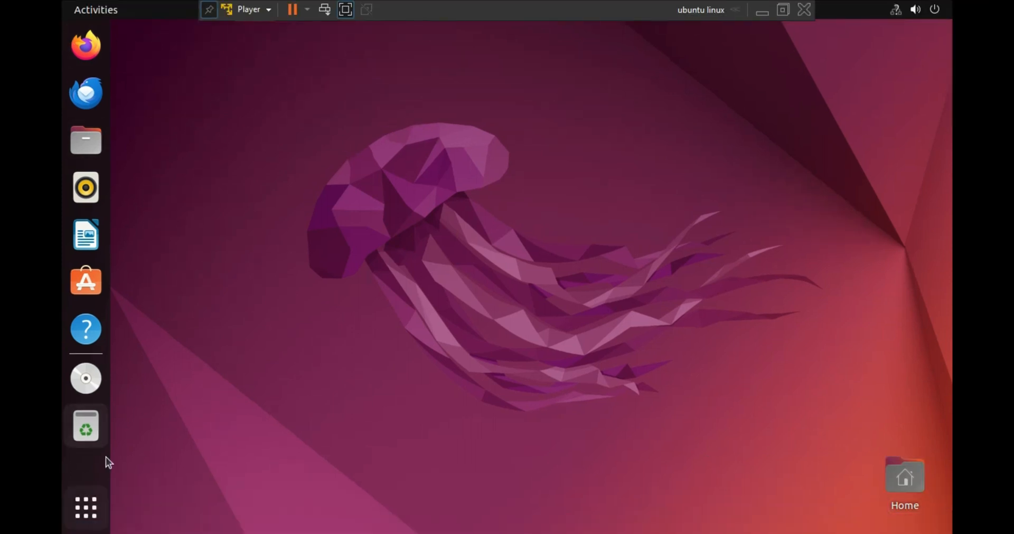
pyautogui.click(92, 511)
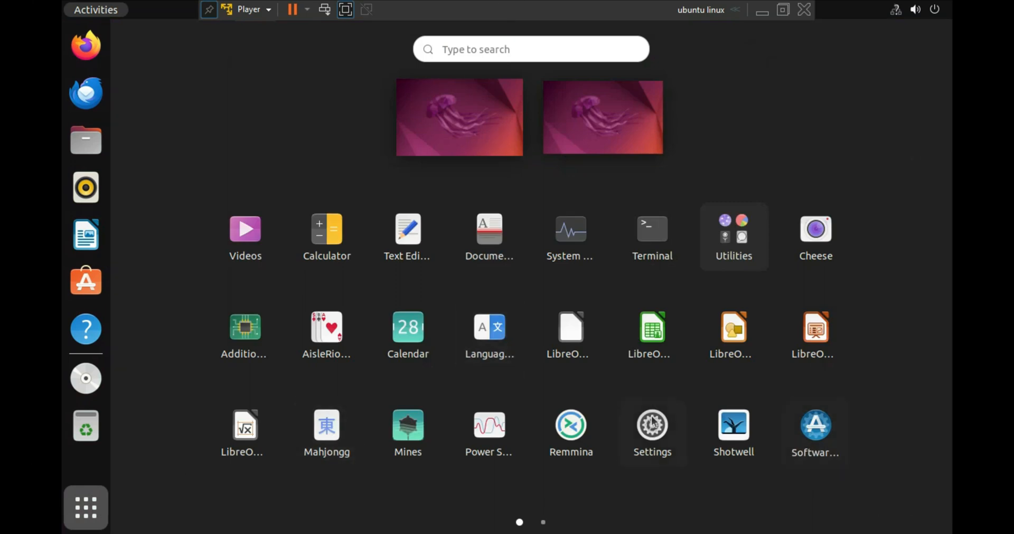
pyautogui.click(653, 424)
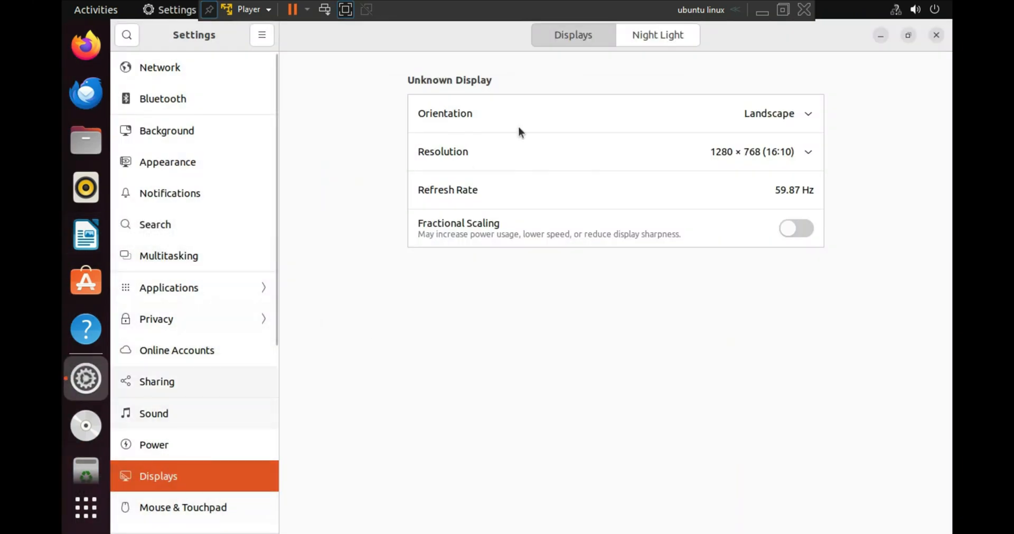
# - Browse the resolution options in the Displays settings without changing them, then close Settings
pyautogui.click(806, 158)
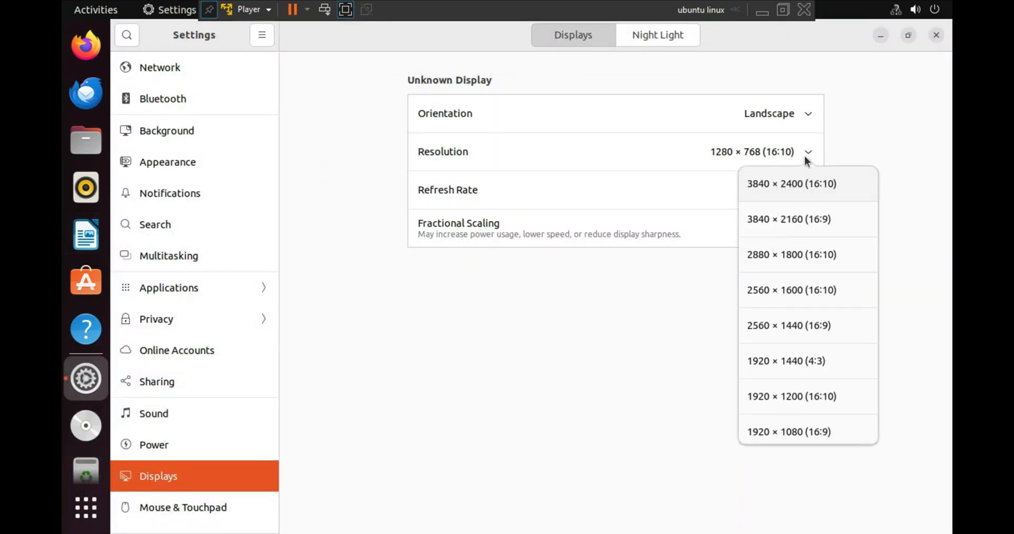
pyautogui.scroll(-5, 844, 425)
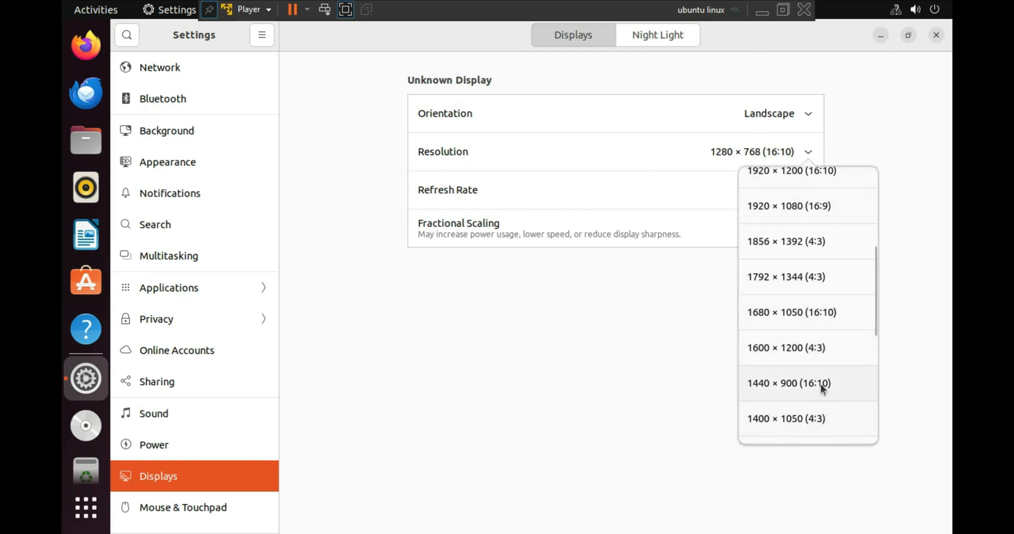
pyautogui.scroll(5, 815, 348)
pyautogui.scroll(-5, 792, 367)
pyautogui.scroll(-5, 811, 365)
pyautogui.click(464, 422)
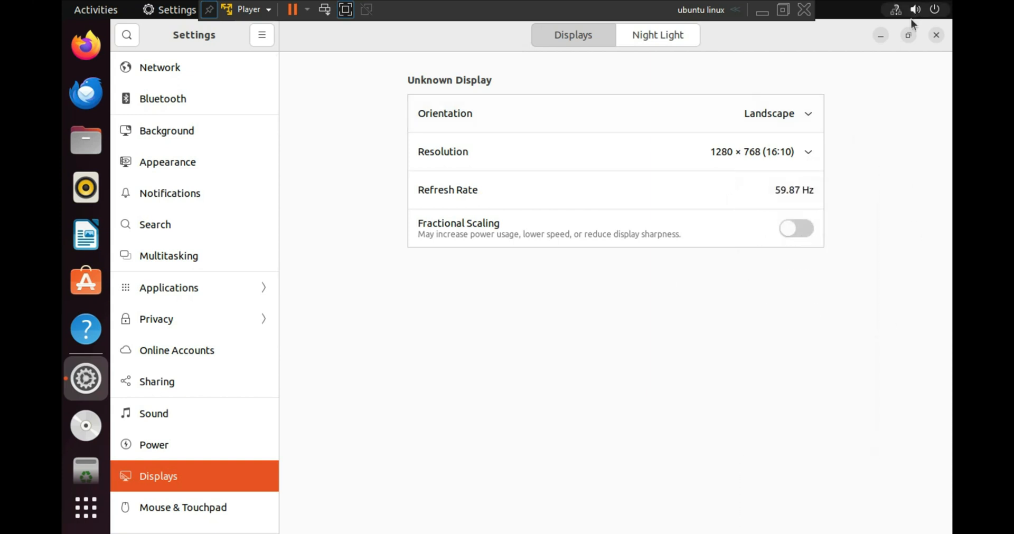
pyautogui.click(936, 35)
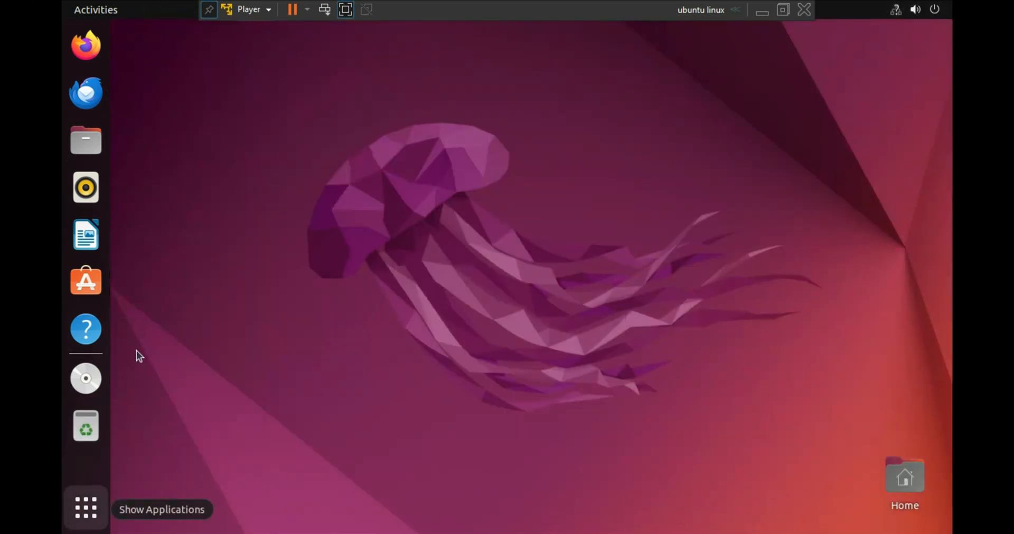
# - Open and close the Files home folder, then exit the virtual machine's full screen mode
pyautogui.click(89, 145)
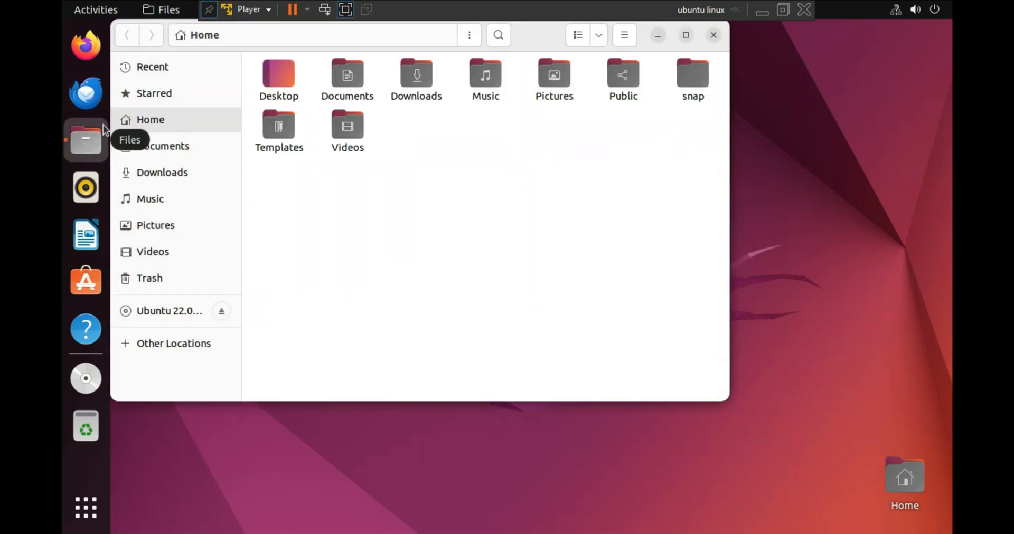
pyautogui.click(713, 36)
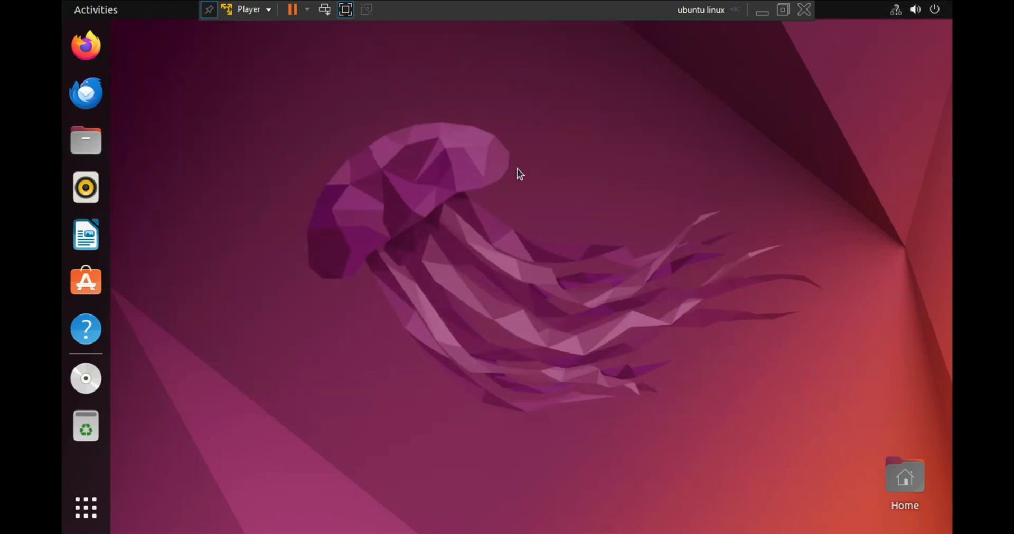
pyautogui.click(346, 9)
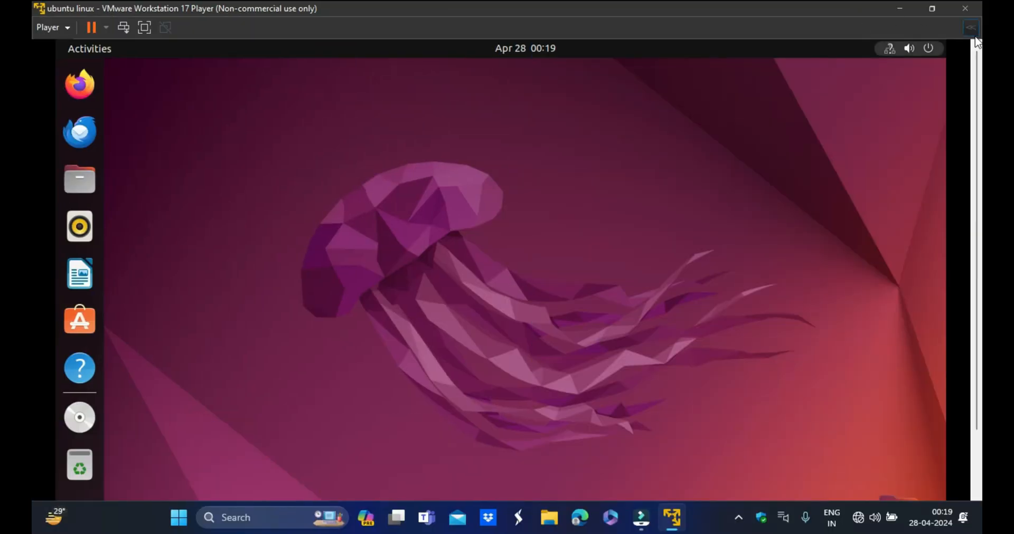